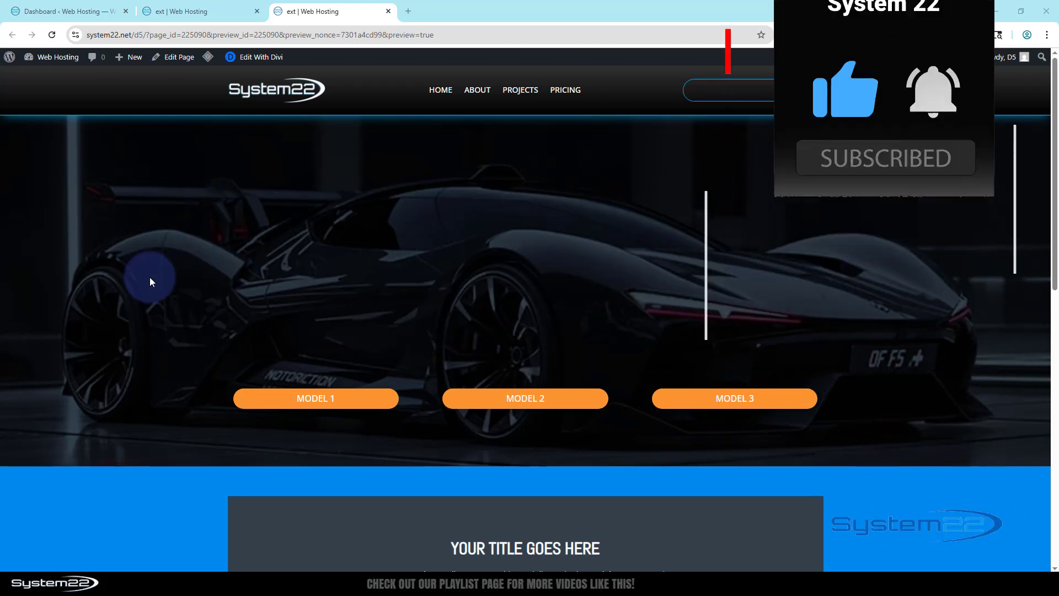
- Show and hide the car cards with the Model 1, Model 2 and Model 3 buttons to examine their toggle behaviour
{"action": "left_click", "coordinate": [312, 399]}
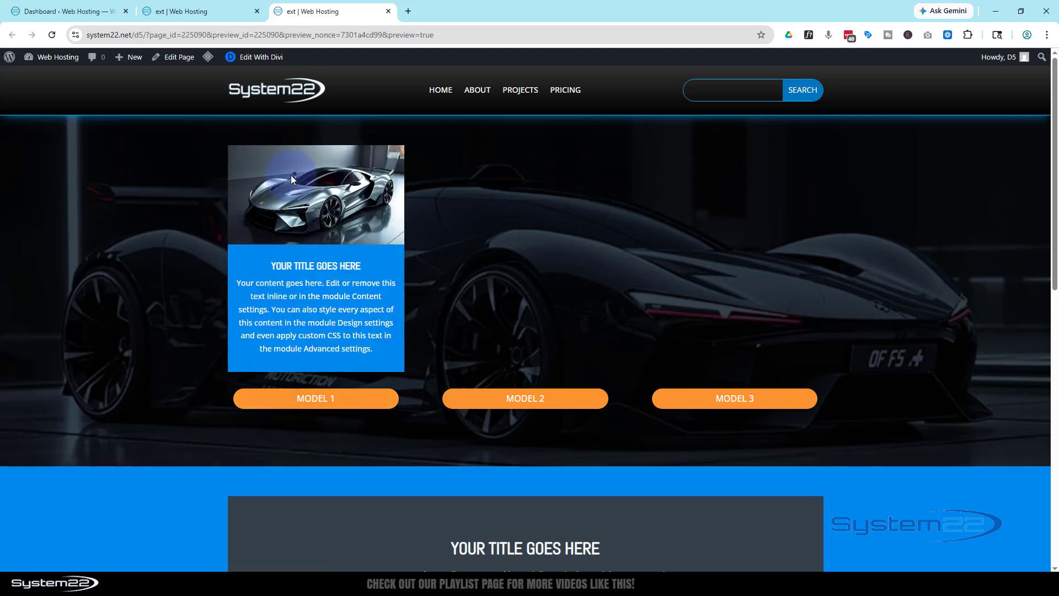
{"action": "left_click", "coordinate": [273, 405]}
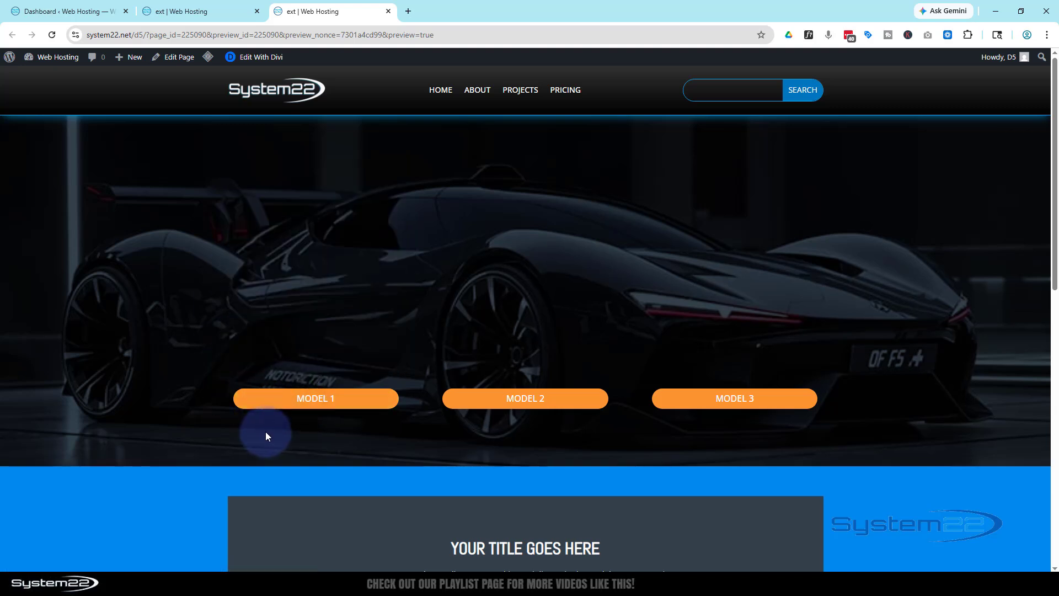
{"action": "left_click", "coordinate": [496, 405]}
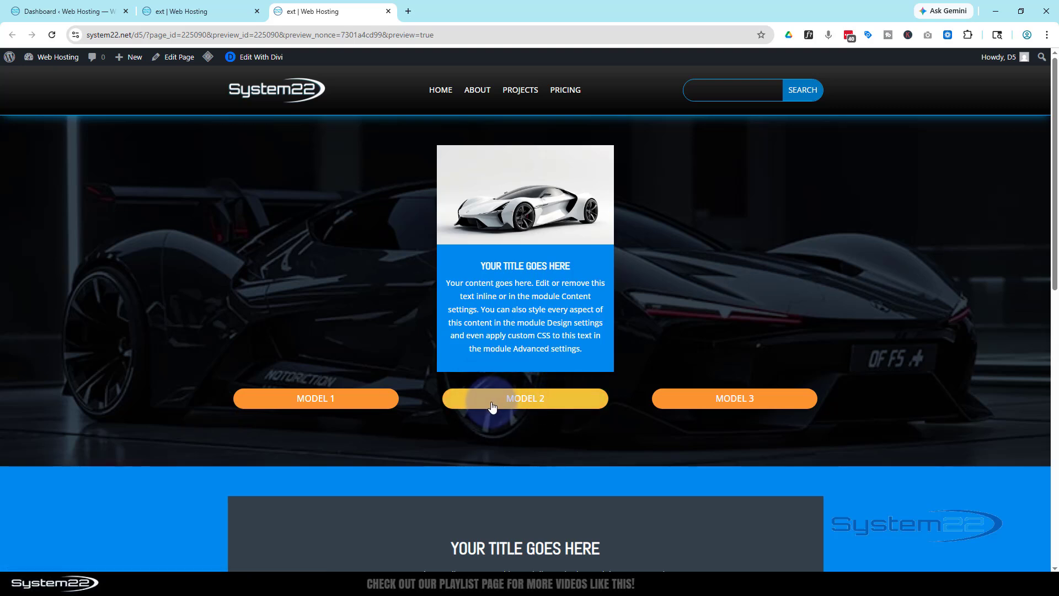
{"action": "left_click", "coordinate": [493, 404]}
{"action": "left_click", "coordinate": [710, 401]}
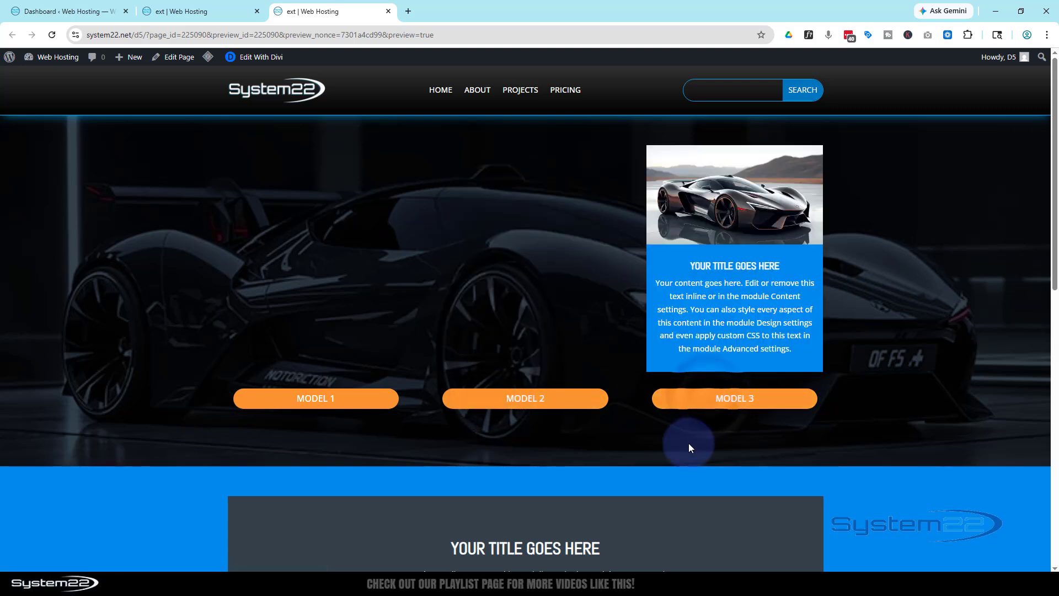
{"action": "left_click", "coordinate": [697, 401]}
{"action": "left_click", "coordinate": [558, 405]}
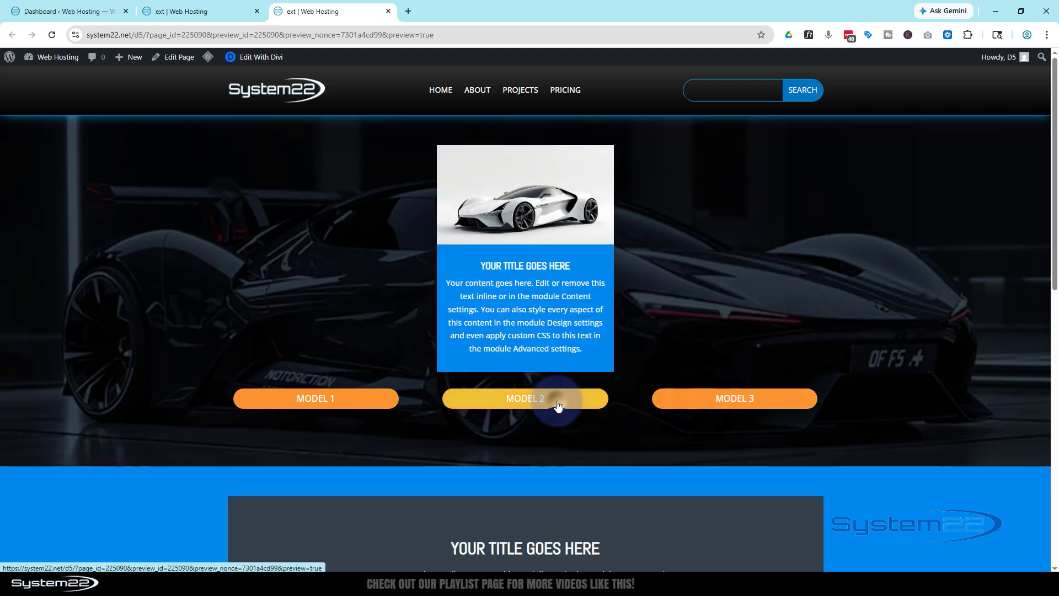
{"action": "left_click", "coordinate": [690, 403]}
{"action": "left_click", "coordinate": [385, 404]}
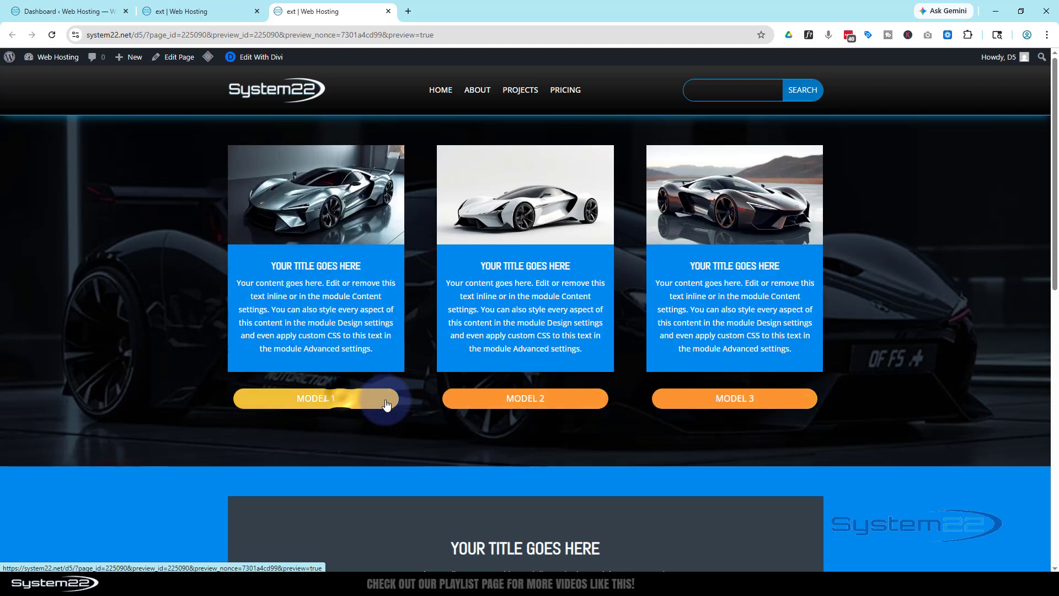
{"action": "left_click", "coordinate": [497, 398]}
{"action": "left_click", "coordinate": [715, 397]}
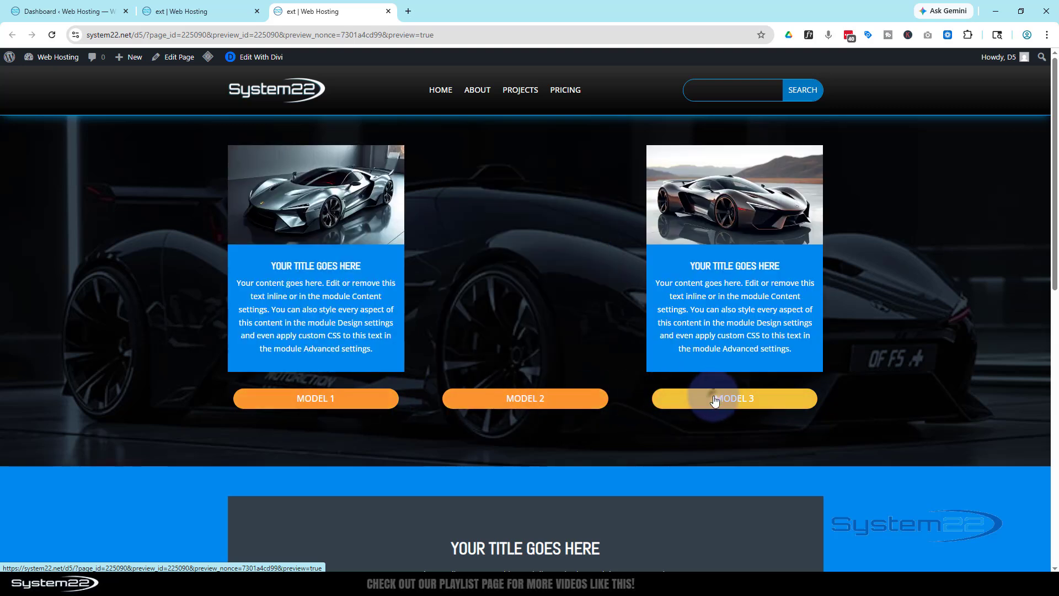
{"action": "left_click", "coordinate": [324, 398]}
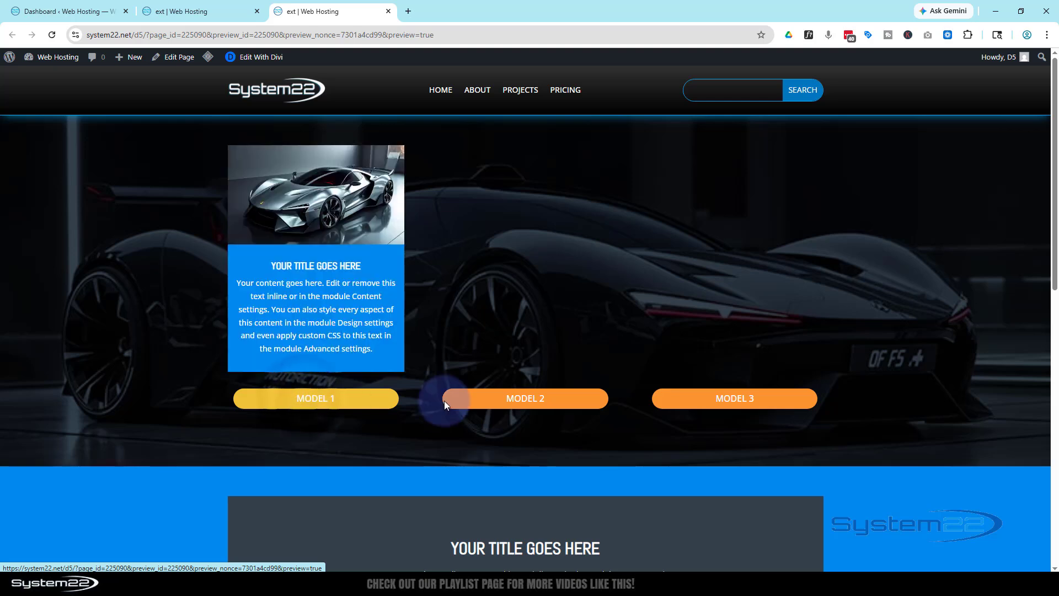
{"action": "left_click", "coordinate": [488, 400]}
{"action": "left_click", "coordinate": [709, 401]}
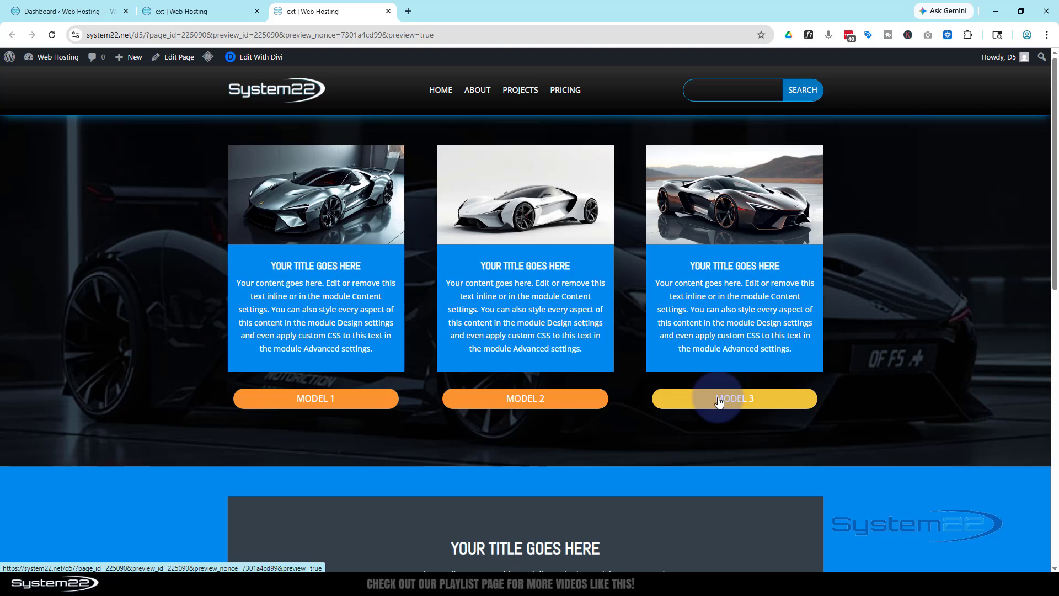
{"action": "left_click", "coordinate": [719, 401]}
{"action": "left_click", "coordinate": [579, 408]}
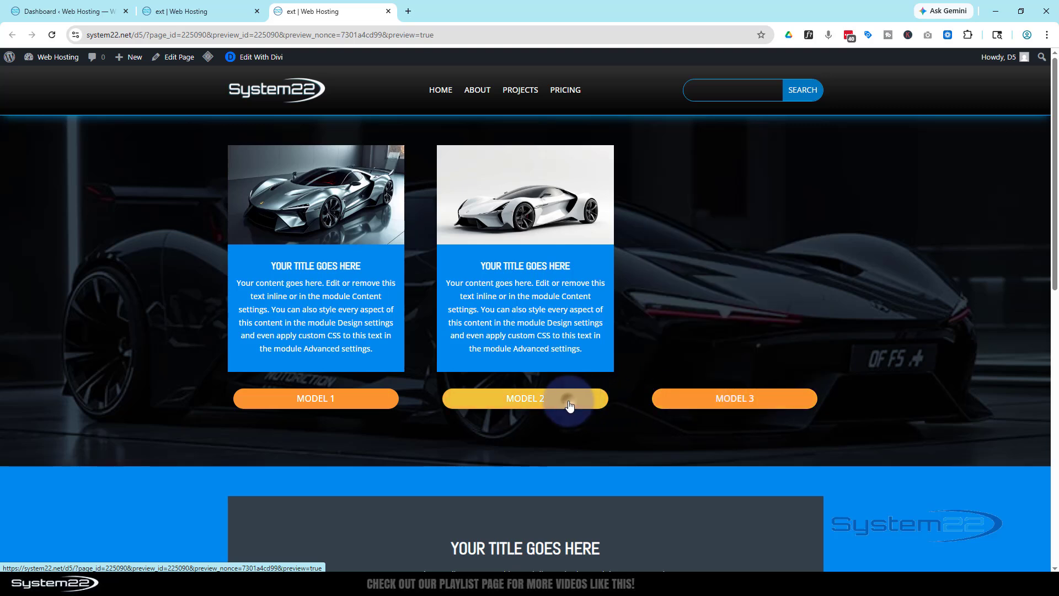
{"action": "left_click", "coordinate": [351, 401]}
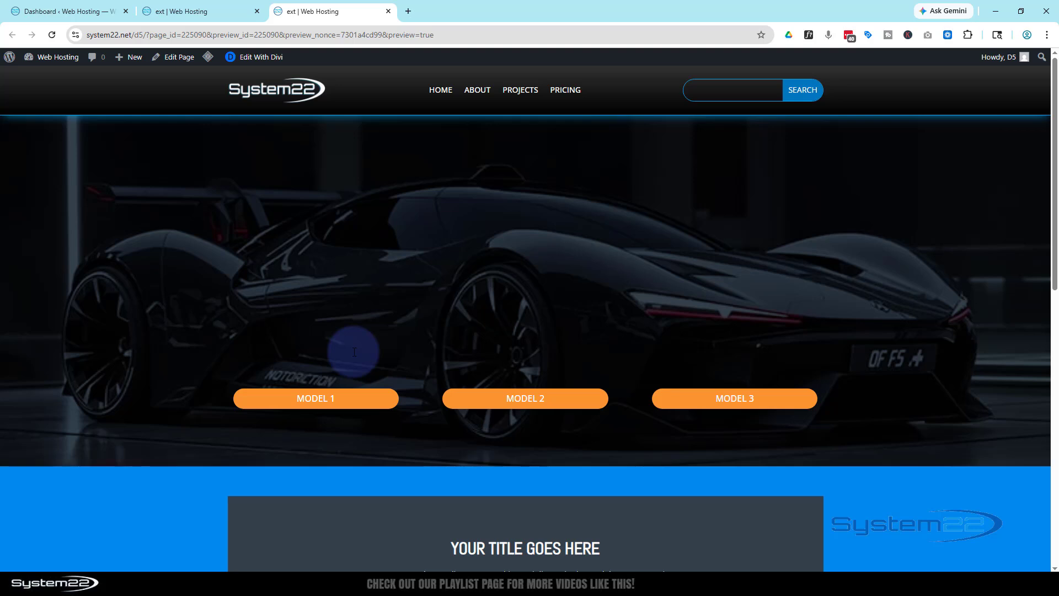
{"action": "left_click", "coordinate": [323, 398]}
{"action": "left_click", "coordinate": [499, 399]}
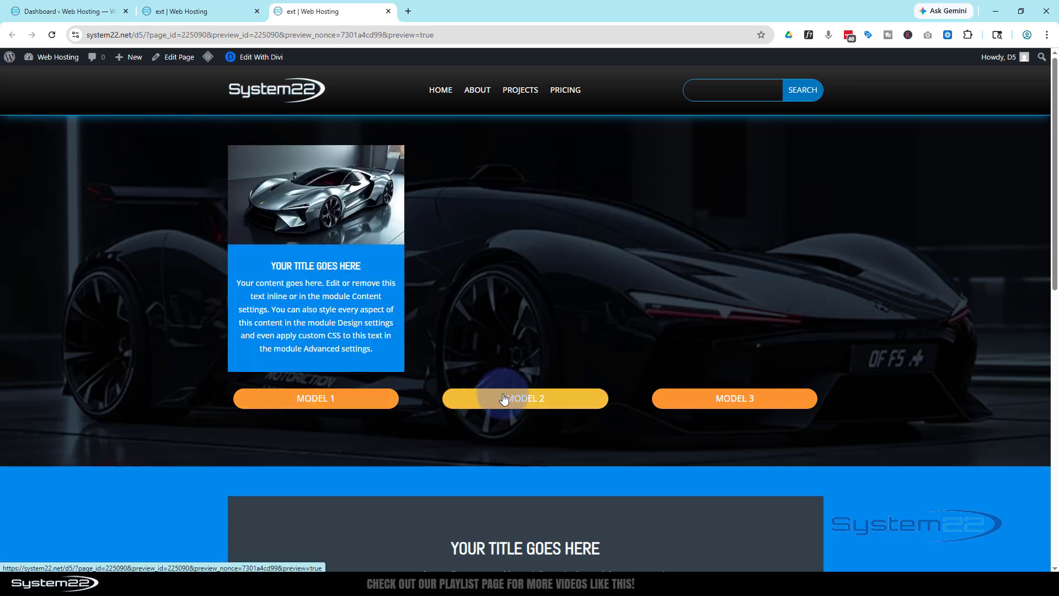
{"action": "left_click", "coordinate": [703, 398]}
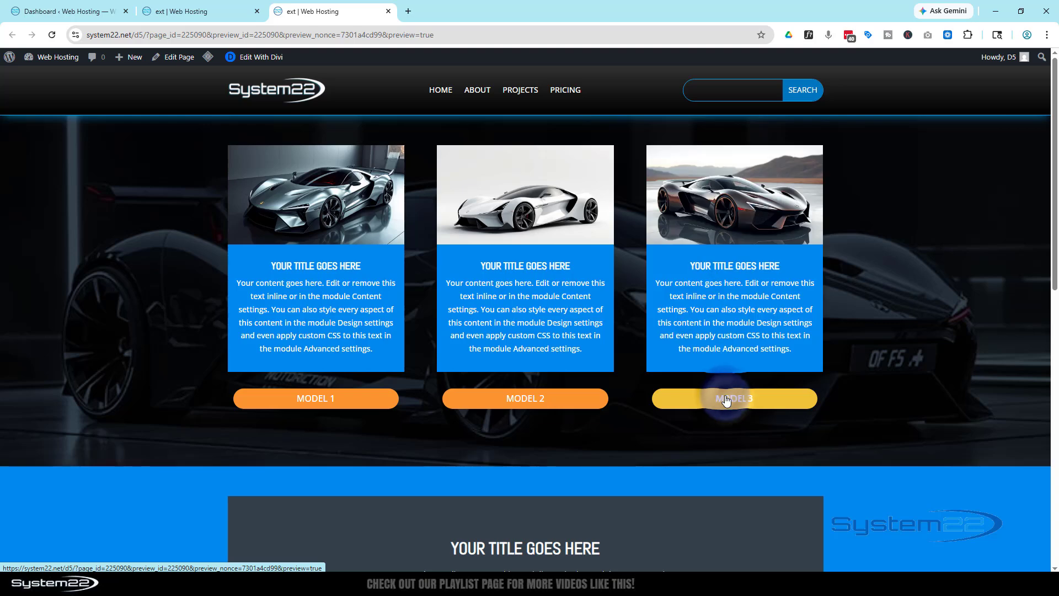
- Return to the page in the Divi builder and insert a new equal three-column section below the dark car section
{"action": "left_click", "coordinate": [208, 11]}
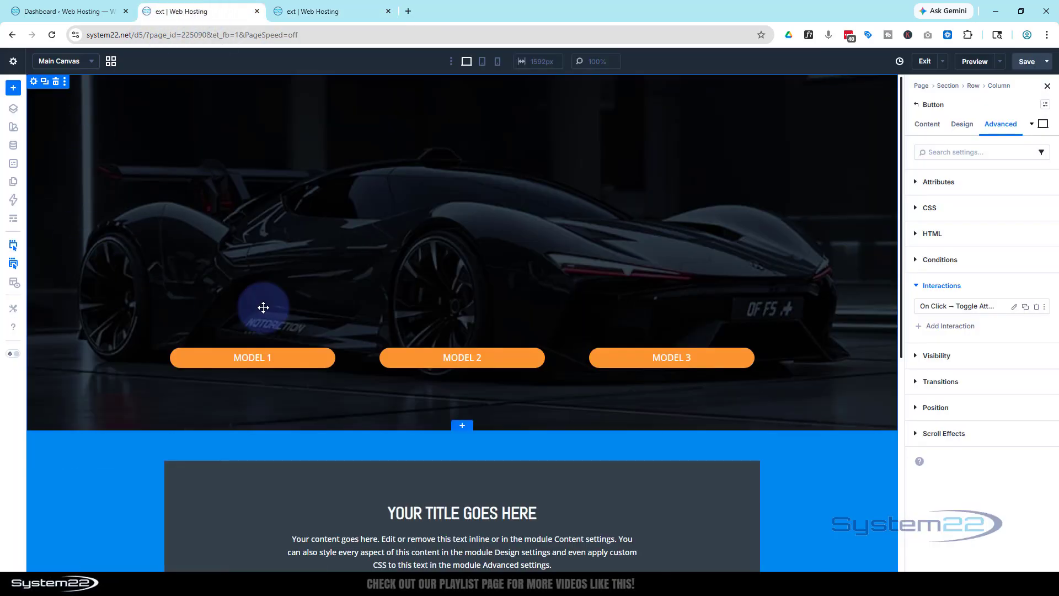
{"action": "left_click", "coordinate": [462, 428]}
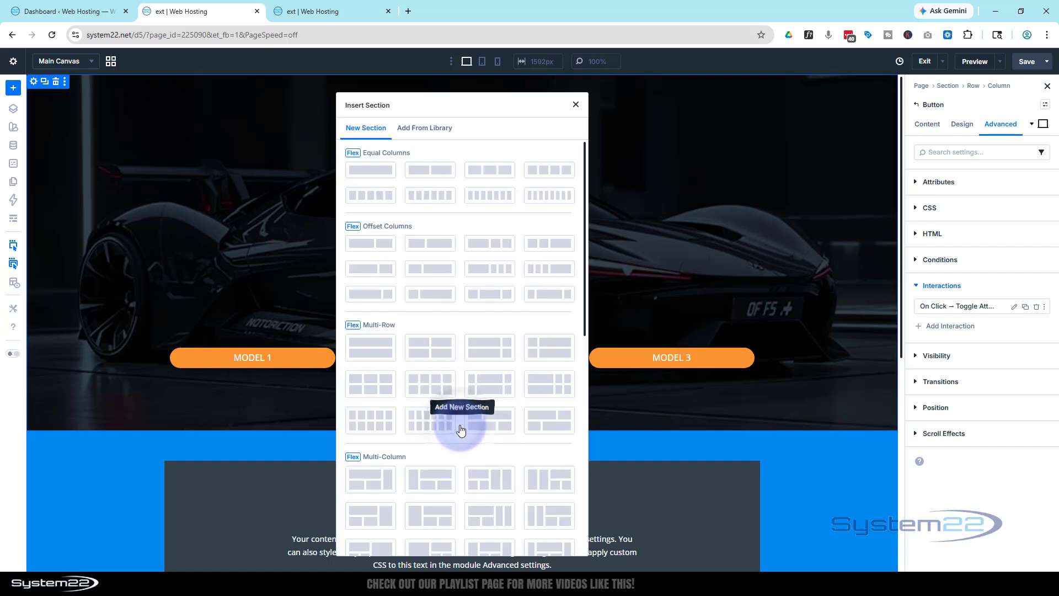
{"action": "left_click", "coordinate": [494, 171]}
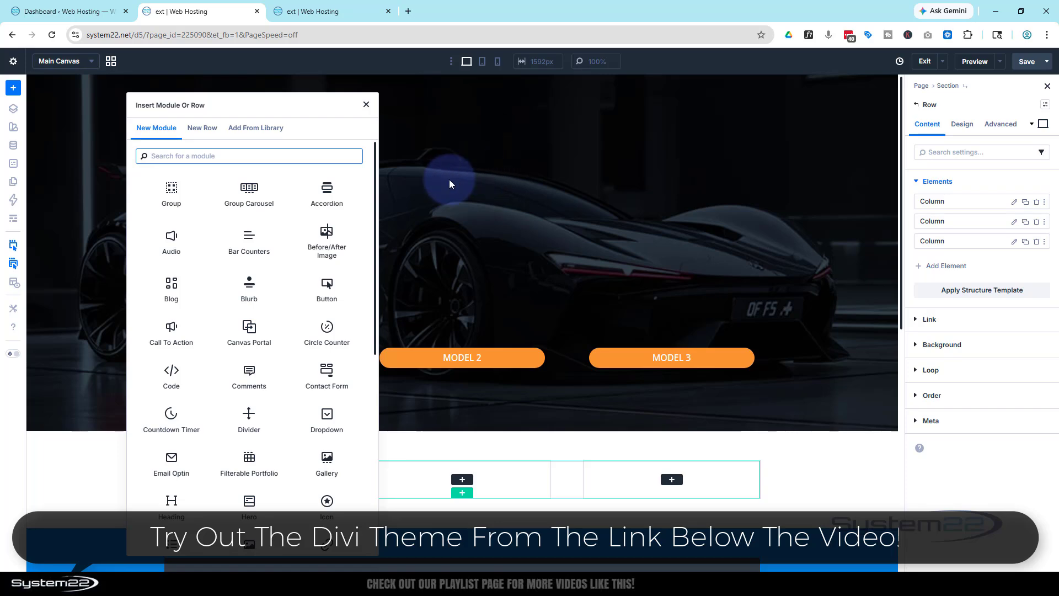
- Add a Blurb module to the new section's first column with a Button module beneath it
{"action": "left_click", "coordinate": [248, 286]}
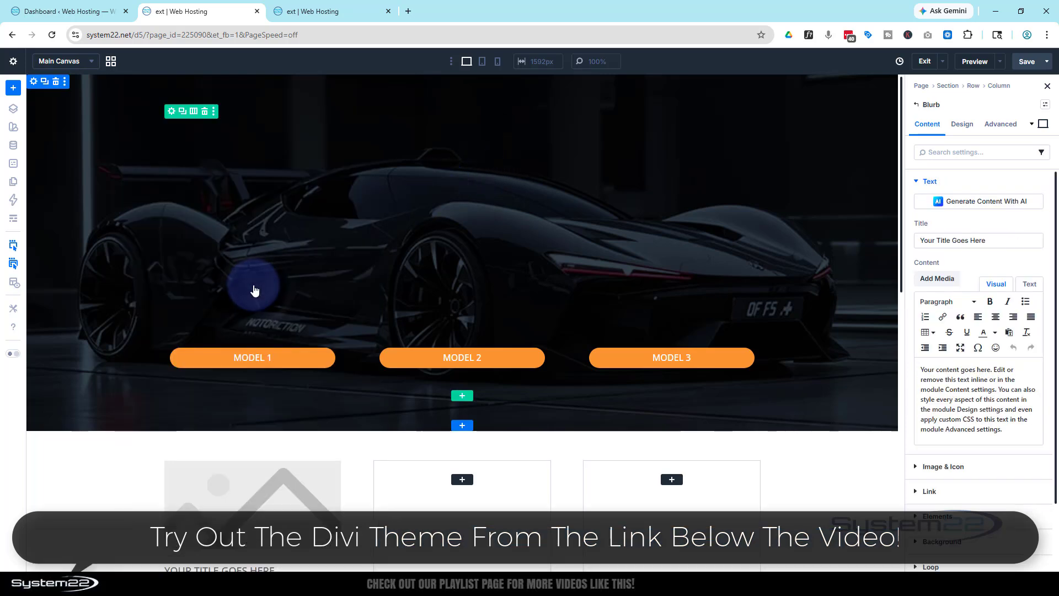
{"action": "scroll", "coordinate": [255, 278], "scroll_direction": "down", "scroll_amount": 3}
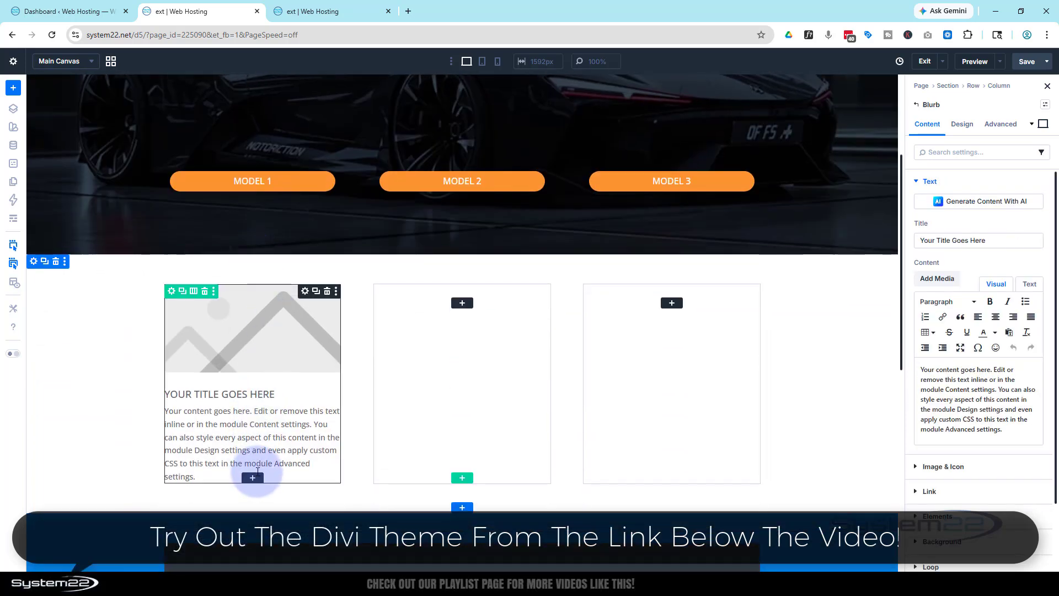
{"action": "left_click", "coordinate": [253, 477]}
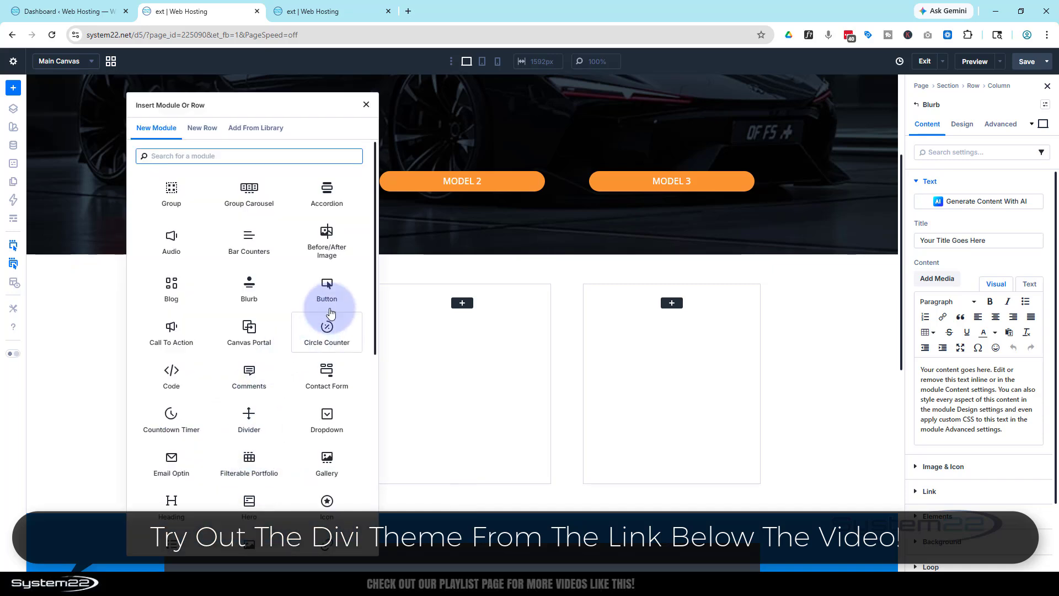
{"action": "left_click", "coordinate": [327, 288]}
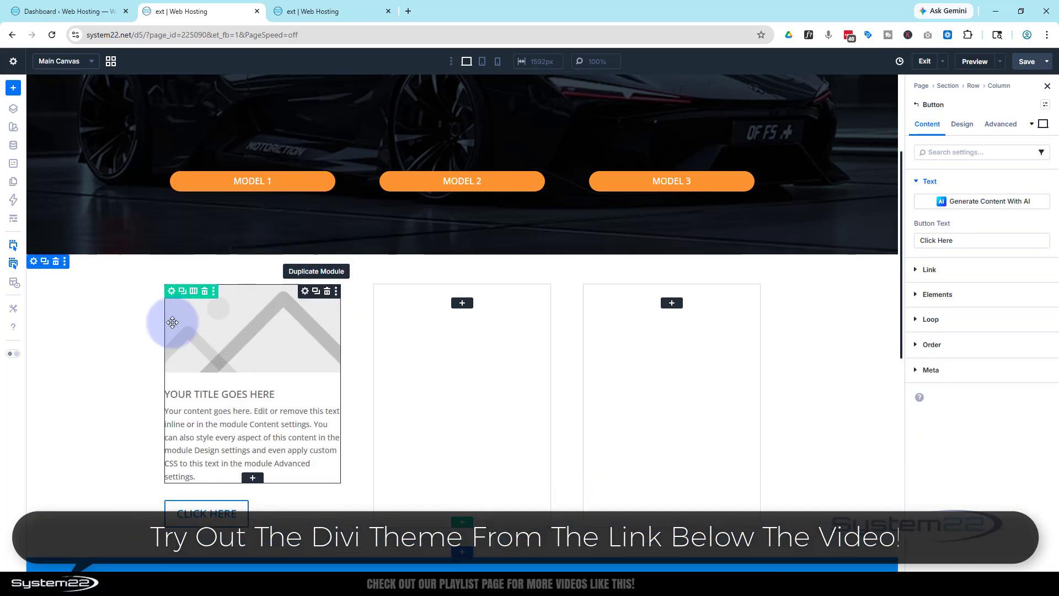
- Set the first column blurb's image to the white car on a pink background from the media library
{"action": "scroll", "coordinate": [130, 338], "scroll_direction": "down", "scroll_amount": 2}
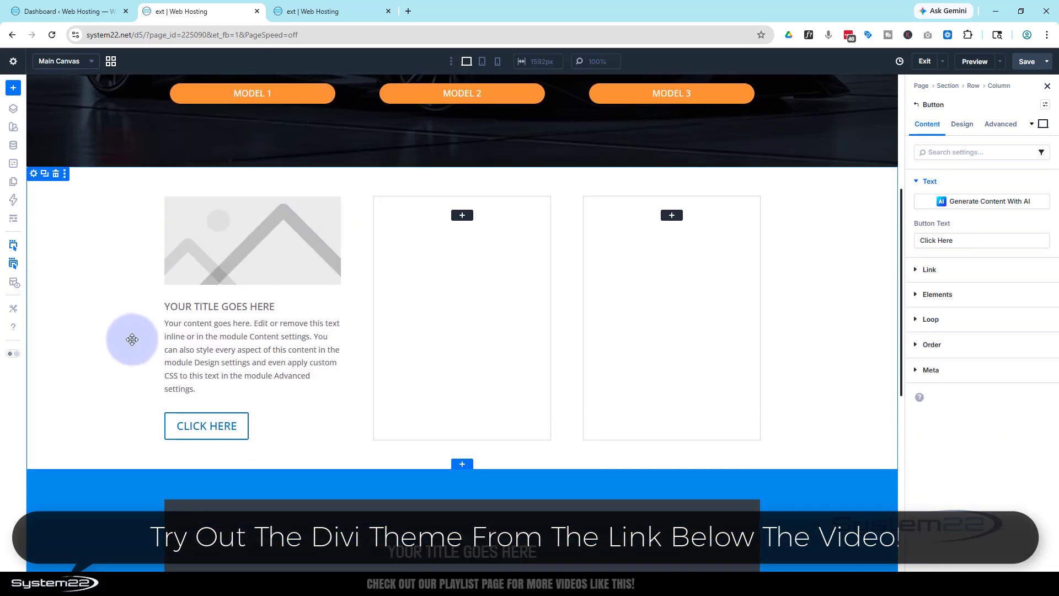
{"action": "left_click", "coordinate": [244, 252]}
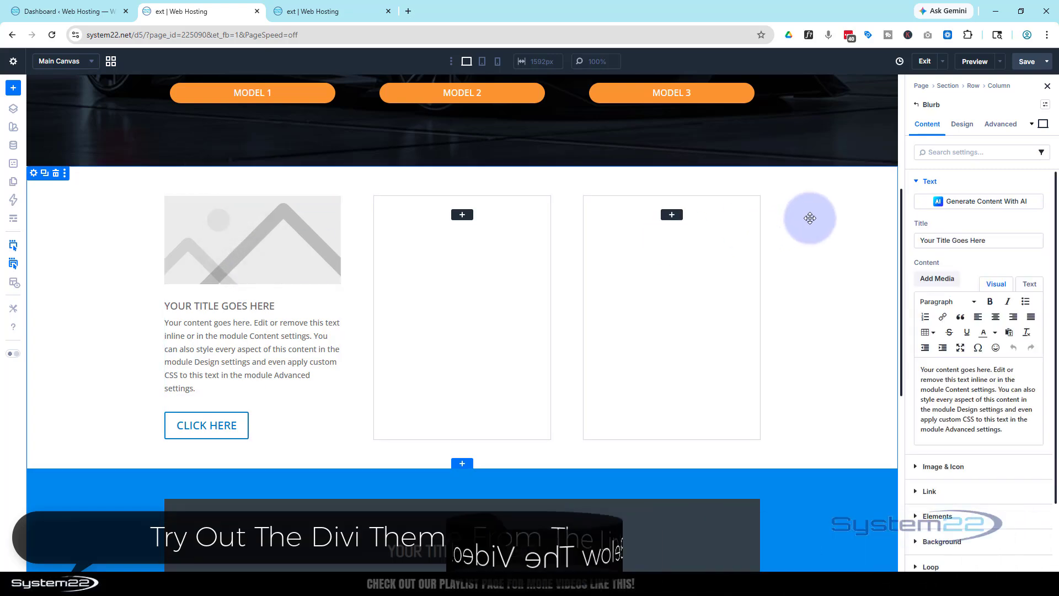
{"action": "left_click", "coordinate": [957, 470]}
{"action": "left_click", "coordinate": [972, 333]}
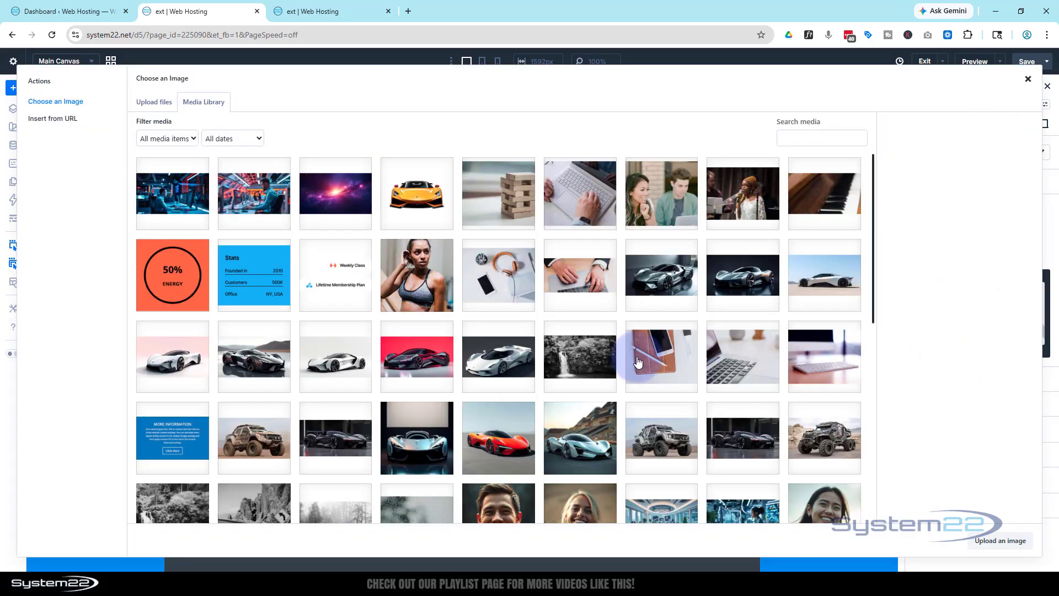
{"action": "left_click", "coordinate": [179, 353]}
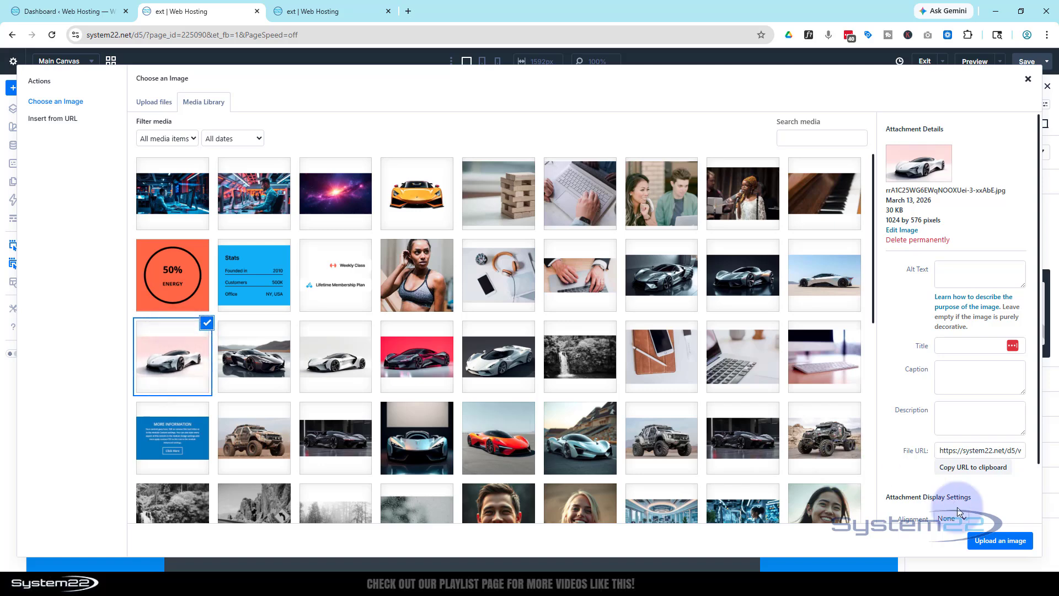
{"action": "left_click", "coordinate": [995, 541]}
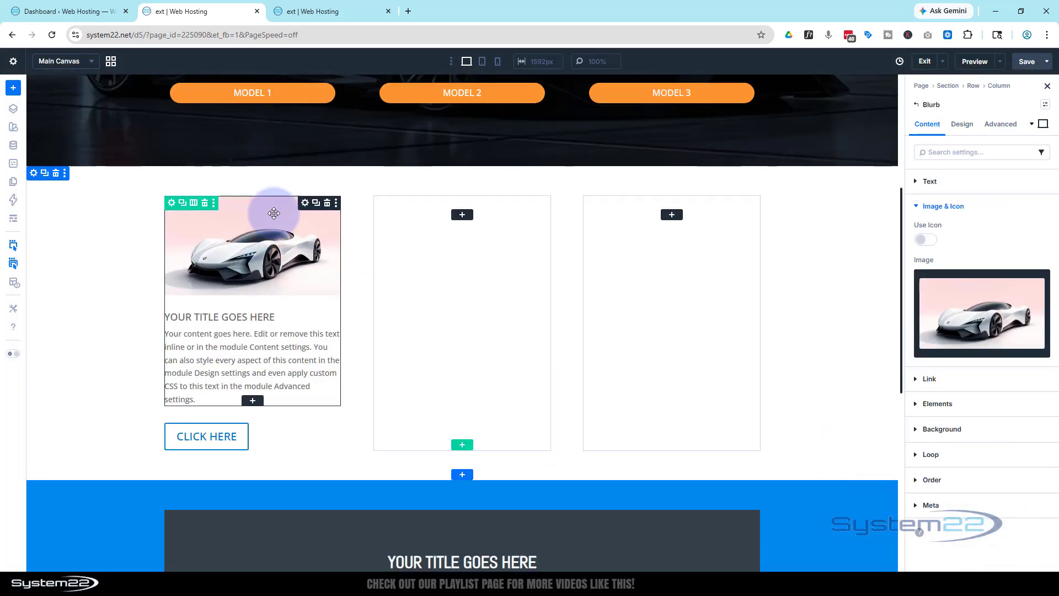
- Duplicate the blurb into the second column and change its image to the dark car in front of the mountains
{"action": "left_click", "coordinate": [316, 204]}
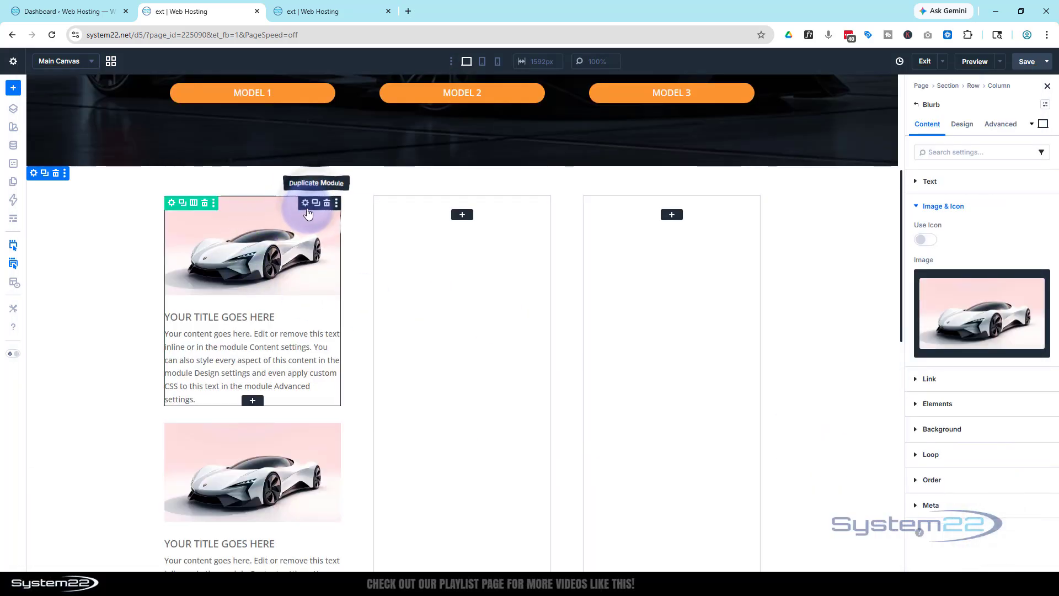
{"action": "left_click_drag", "start_coordinate": [305, 210], "coordinate": [477, 204]}
{"action": "left_click", "coordinate": [918, 310]}
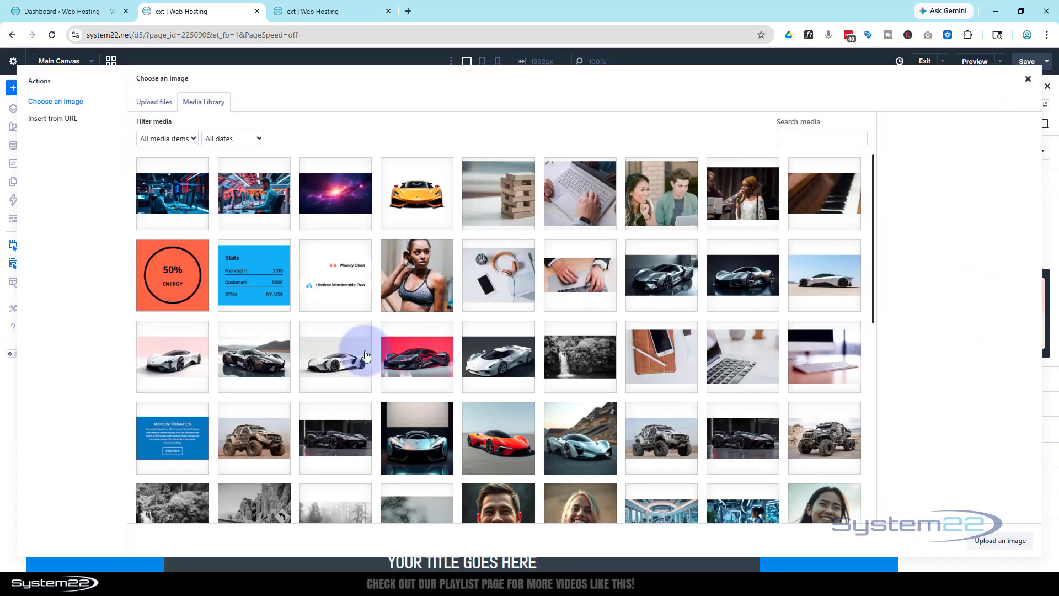
{"action": "left_click", "coordinate": [256, 357]}
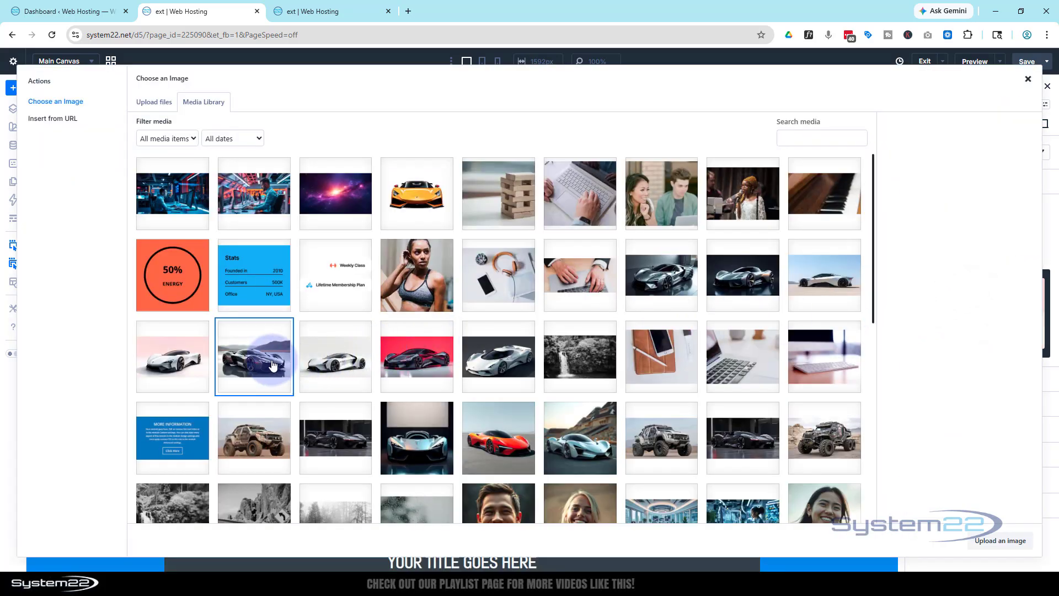
{"action": "left_click", "coordinate": [1005, 542]}
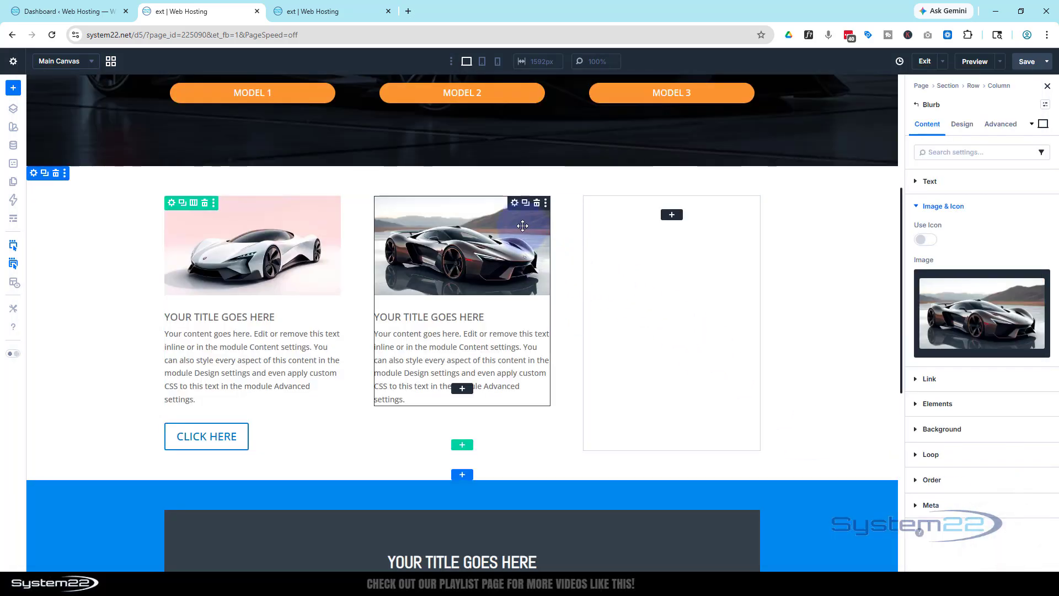
- Duplicate the second column's blurb and move the copy into the empty third column
{"action": "left_click", "coordinate": [525, 203]}
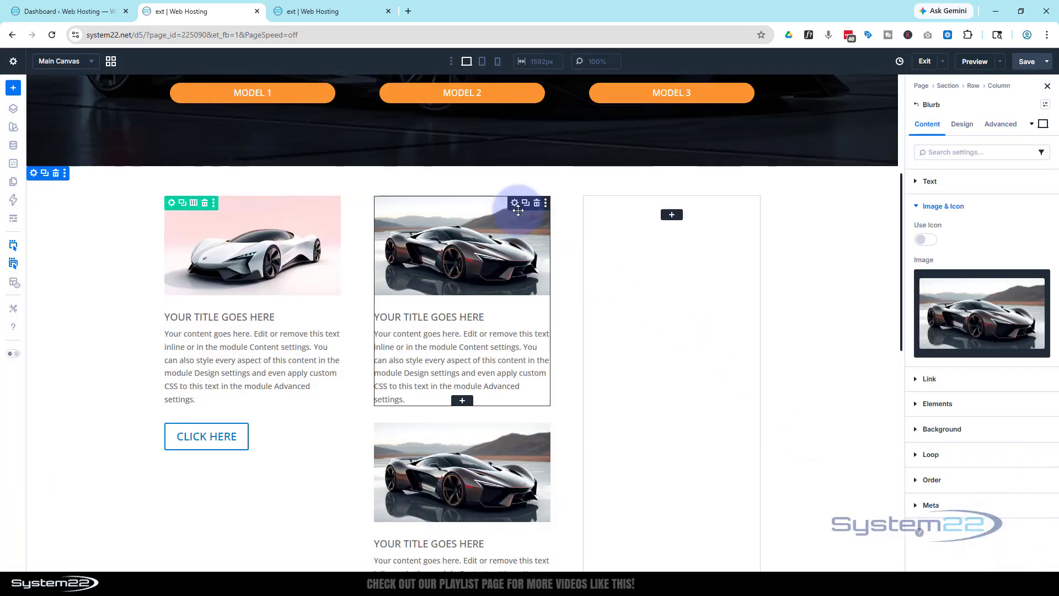
{"action": "left_click_drag", "start_coordinate": [518, 211], "coordinate": [667, 217]}
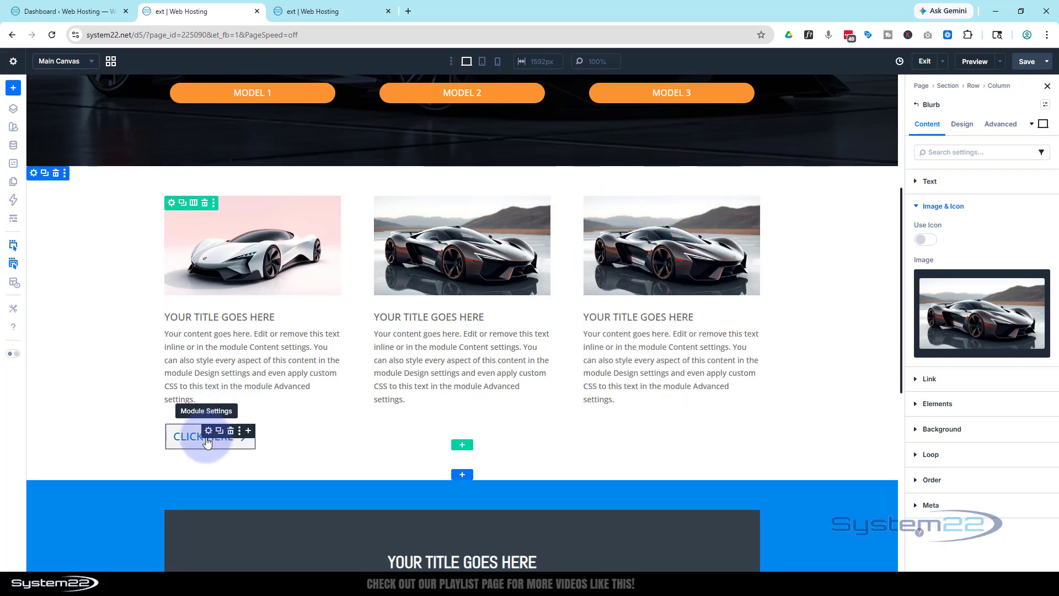
- Copy the Model 1 button's attributes and paste only its button design attributes onto the new section's Click Here button
{"action": "scroll", "coordinate": [217, 197], "scroll_direction": "up", "scroll_amount": 2}
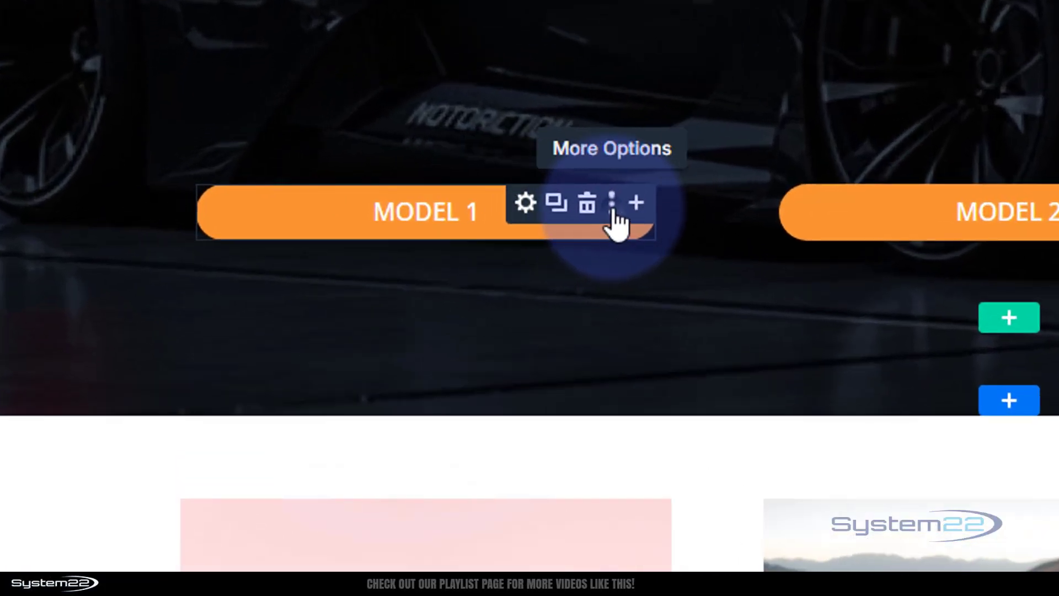
{"action": "left_click", "coordinate": [612, 206]}
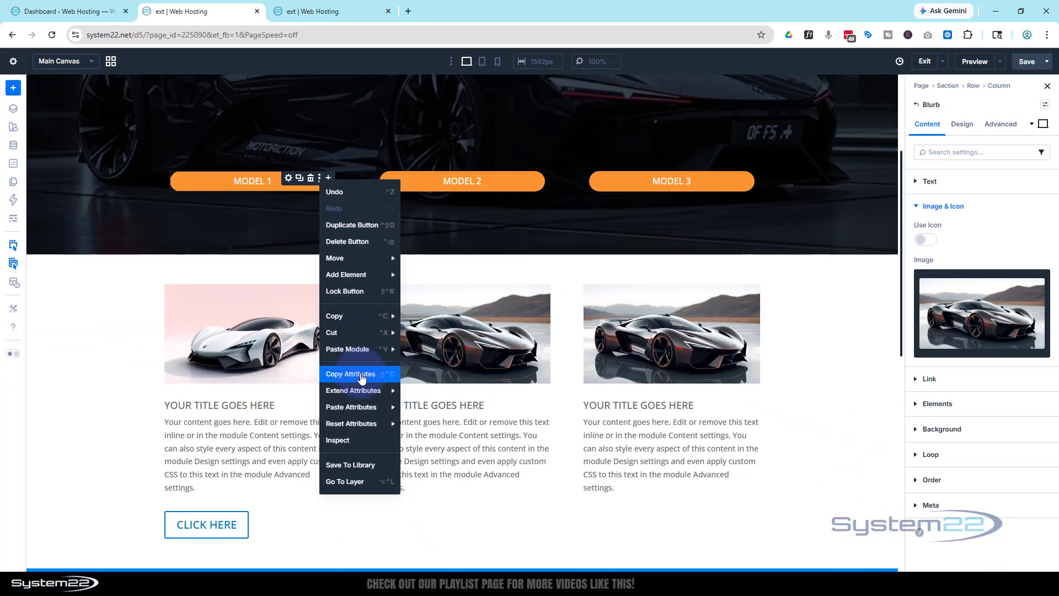
{"action": "left_click", "coordinate": [362, 375]}
{"action": "scroll", "coordinate": [358, 365], "scroll_direction": "down", "scroll_amount": 3}
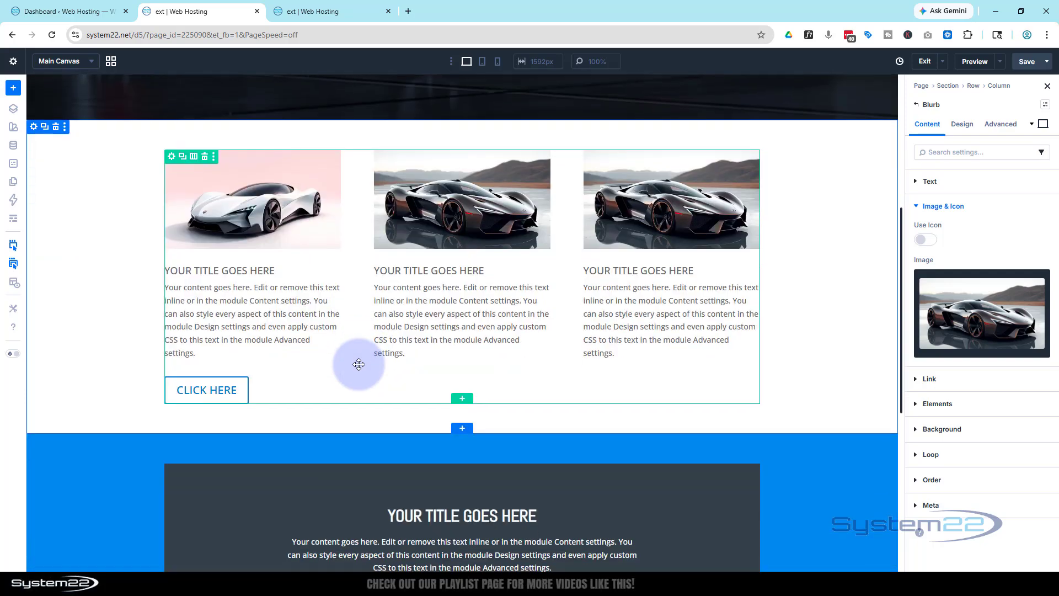
{"action": "right_click", "coordinate": [180, 352]}
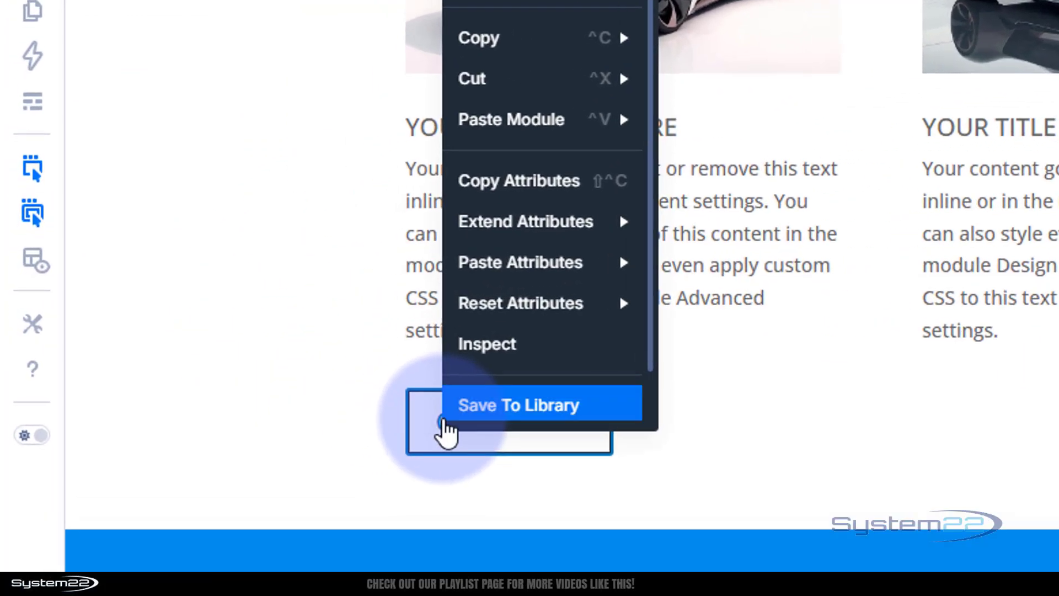
{"action": "mouse_move", "coordinate": [207, 302]}
{"action": "mouse_move", "coordinate": [533, 278]}
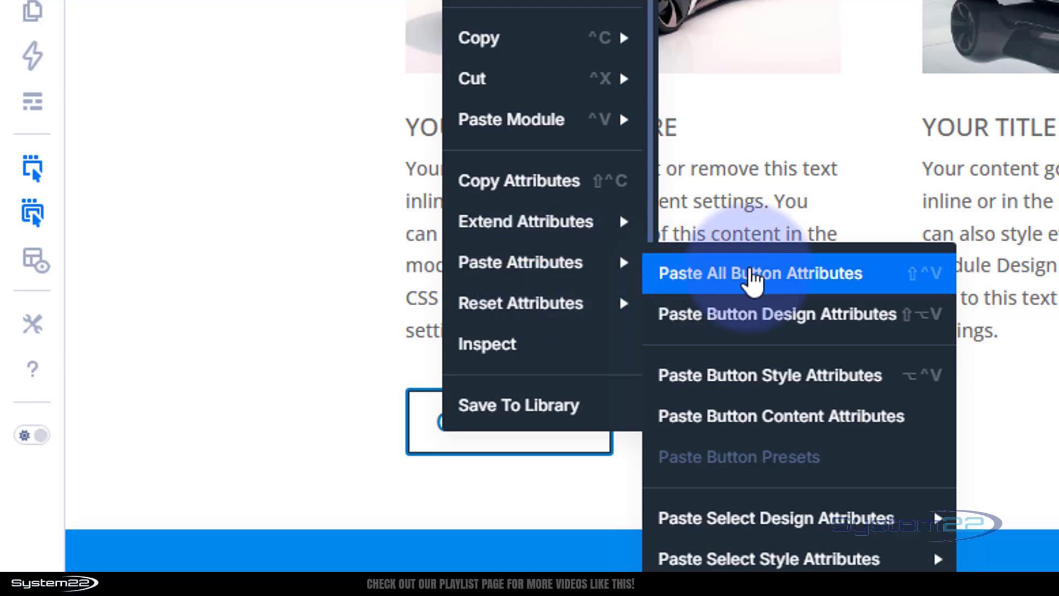
{"action": "left_click", "coordinate": [764, 317]}
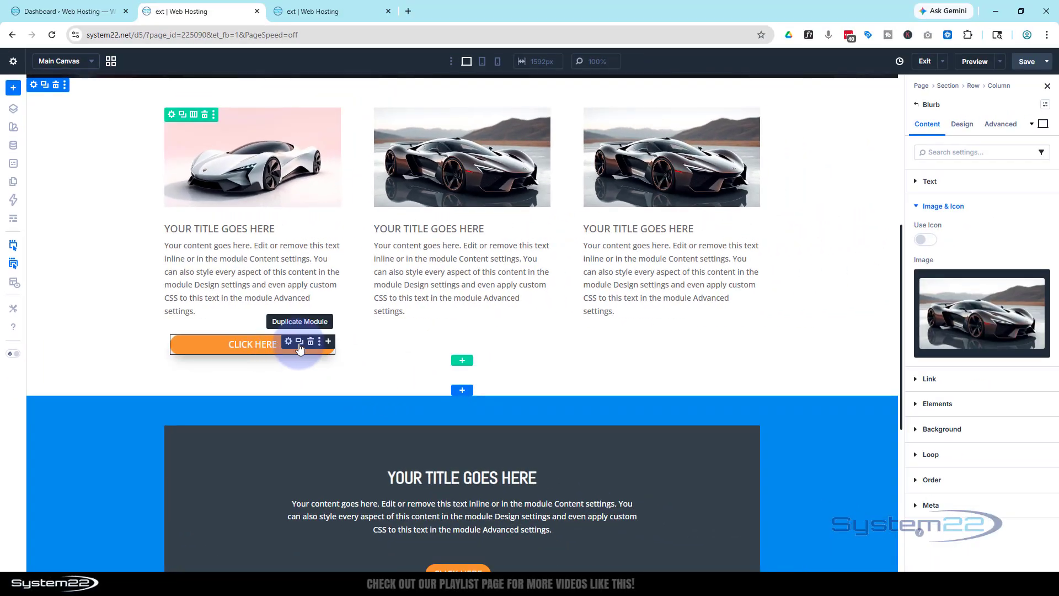
- Duplicate the styled button into the second and third columns, placing each copy beneath that column's blurb
{"action": "left_click", "coordinate": [300, 345]}
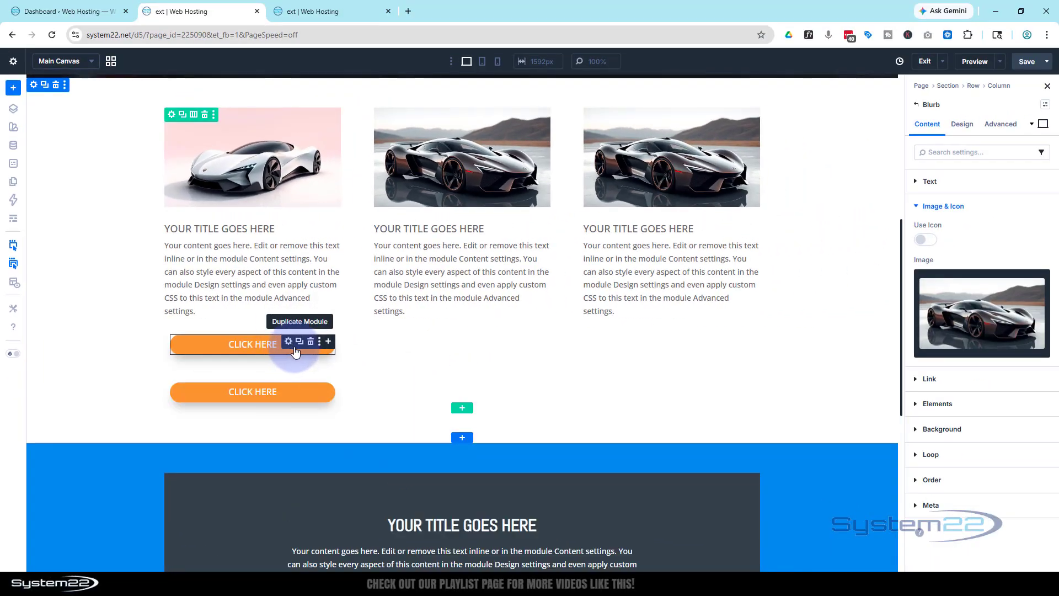
{"action": "left_click_drag", "start_coordinate": [289, 350], "coordinate": [463, 318]}
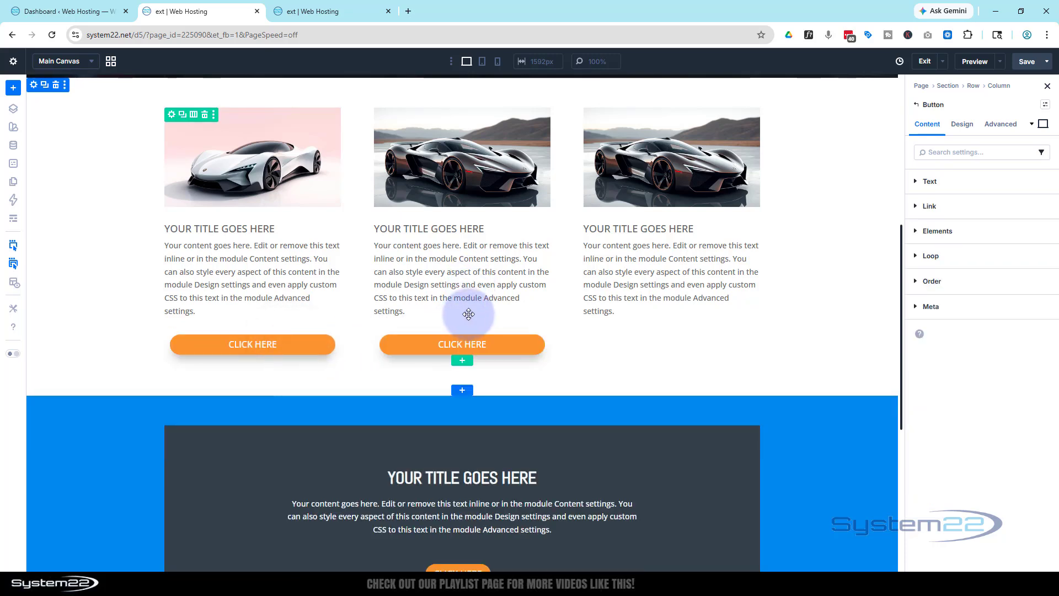
{"action": "left_click", "coordinate": [509, 342]}
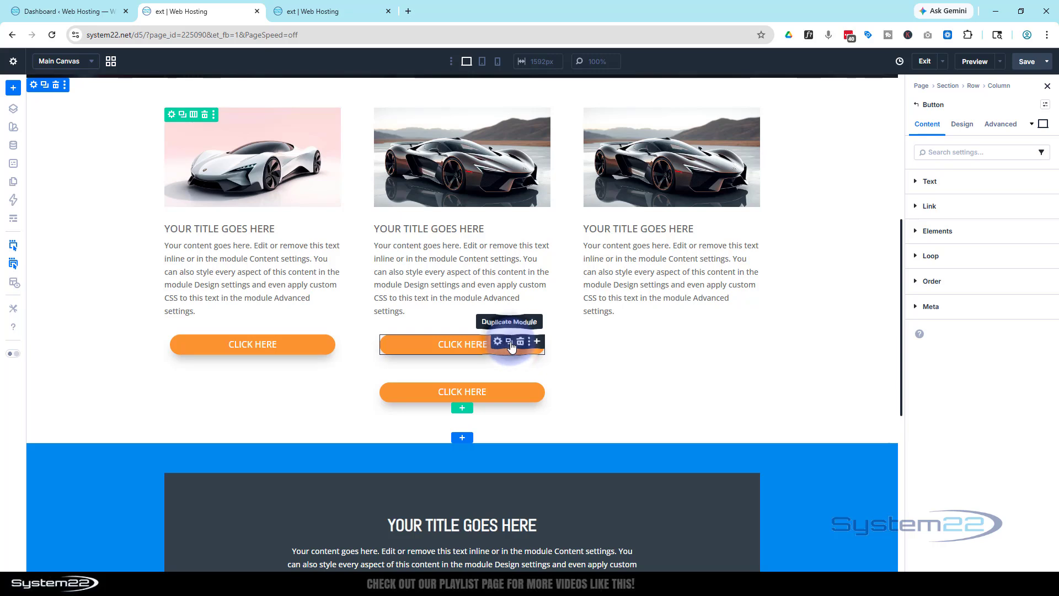
{"action": "left_click_drag", "start_coordinate": [537, 341], "coordinate": [658, 312]}
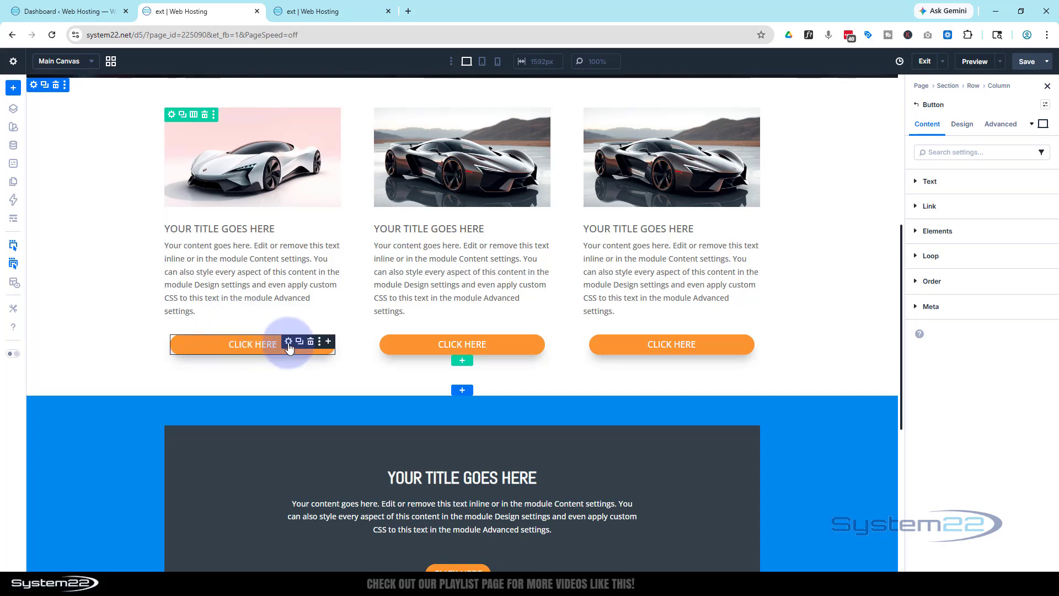
- Set the first column's button text to Model 4 and the second column's button text to Model 5
{"action": "left_click", "coordinate": [928, 182]}
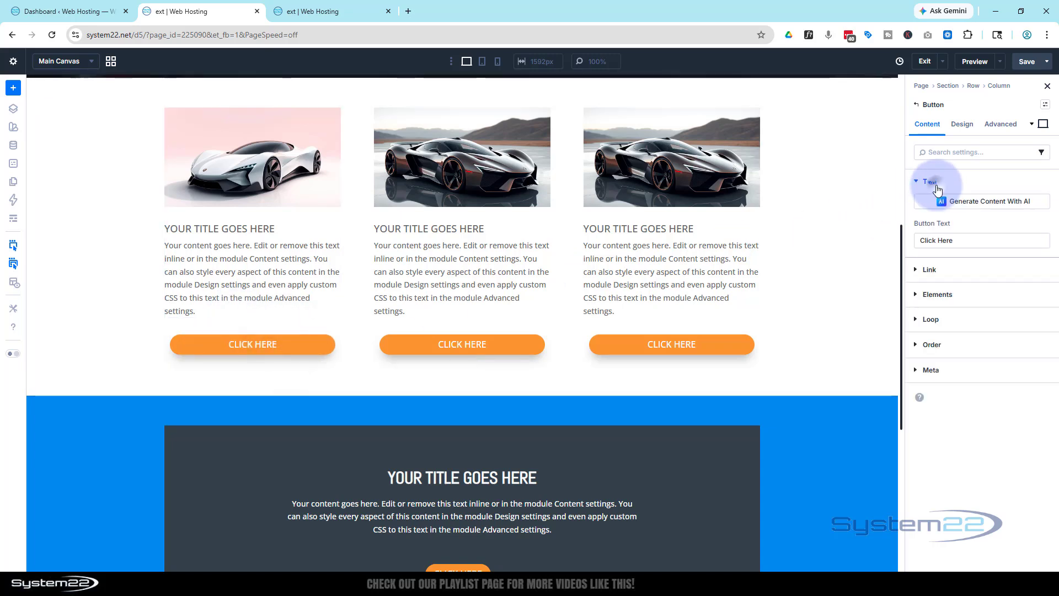
{"action": "left_click_drag", "start_coordinate": [955, 241], "coordinate": [908, 242]}
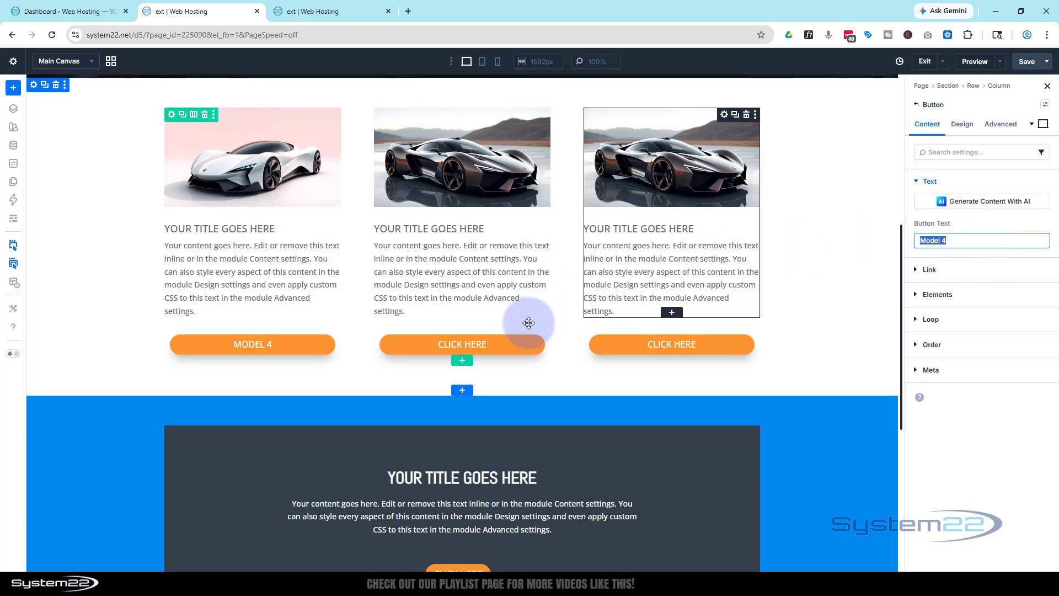
{"action": "left_click", "coordinate": [498, 345]}
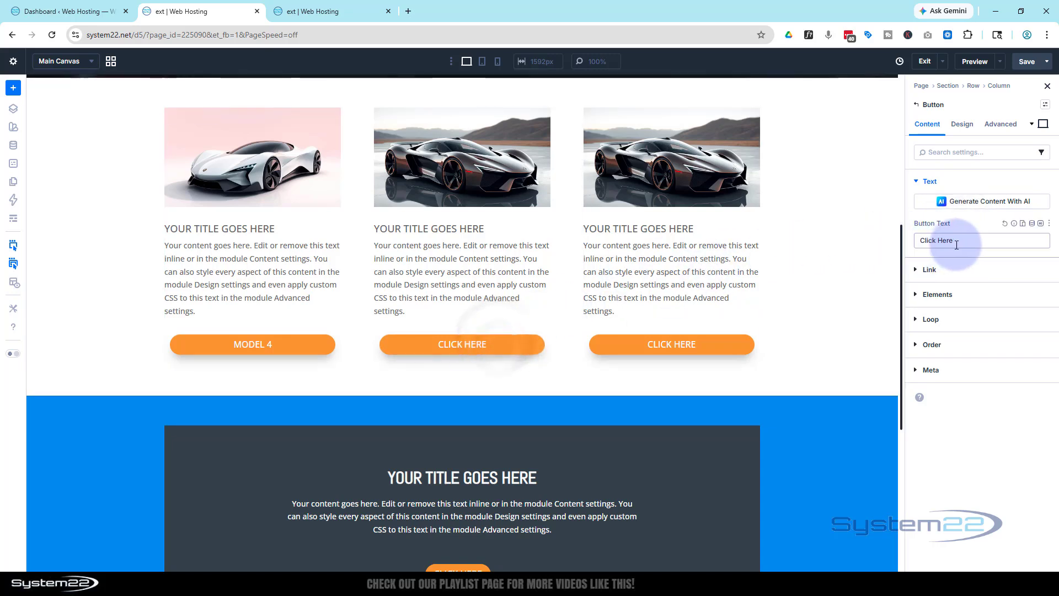
{"action": "left_click_drag", "start_coordinate": [956, 243], "coordinate": [896, 243]}
{"action": "key", "text": "ctrl+v"}
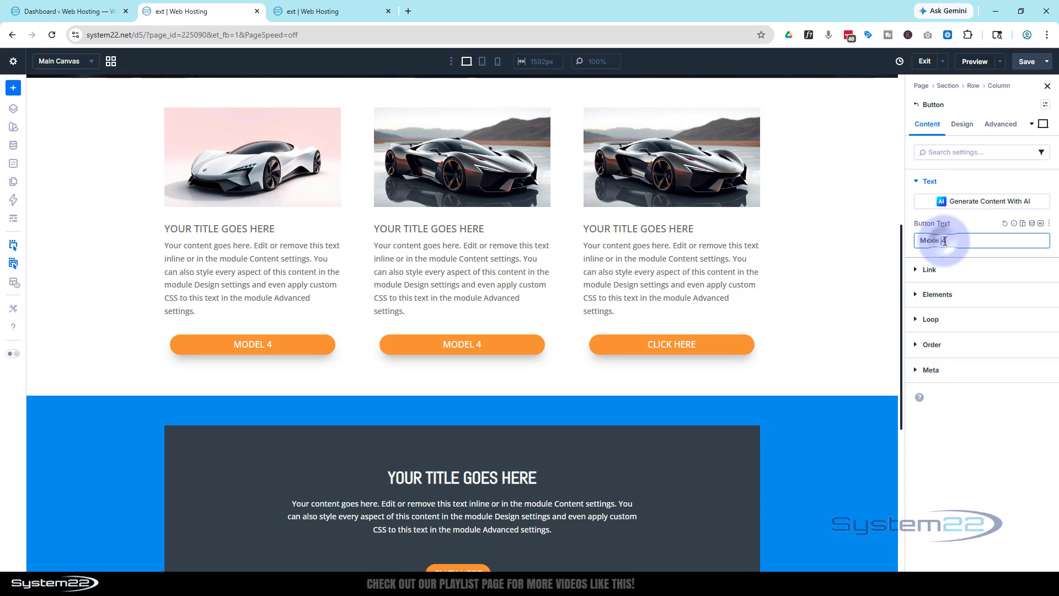
{"action": "type", "text": "5"}
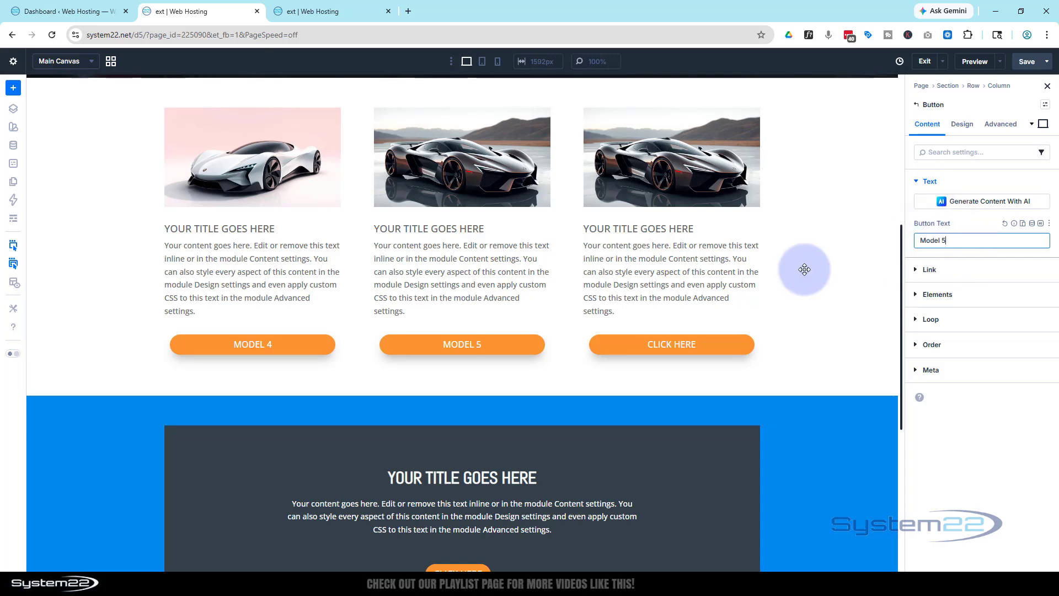
- Set the third column's button text to Model 6
{"action": "left_click", "coordinate": [707, 345]}
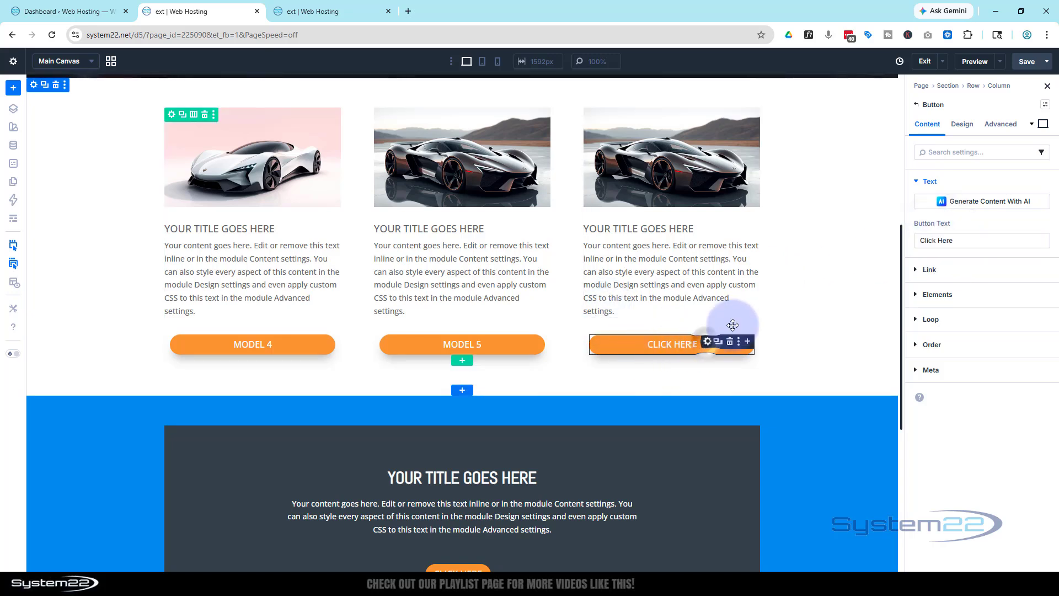
{"action": "left_click_drag", "start_coordinate": [959, 241], "coordinate": [916, 242]}
{"action": "key", "text": "ctrl+v"}
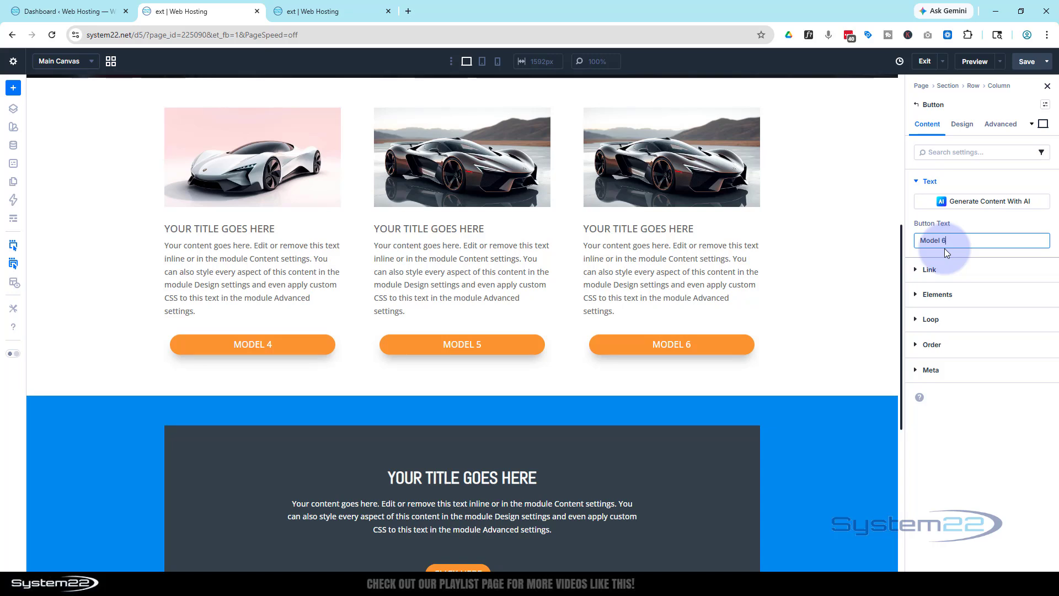
{"action": "left_click", "coordinate": [840, 295]}
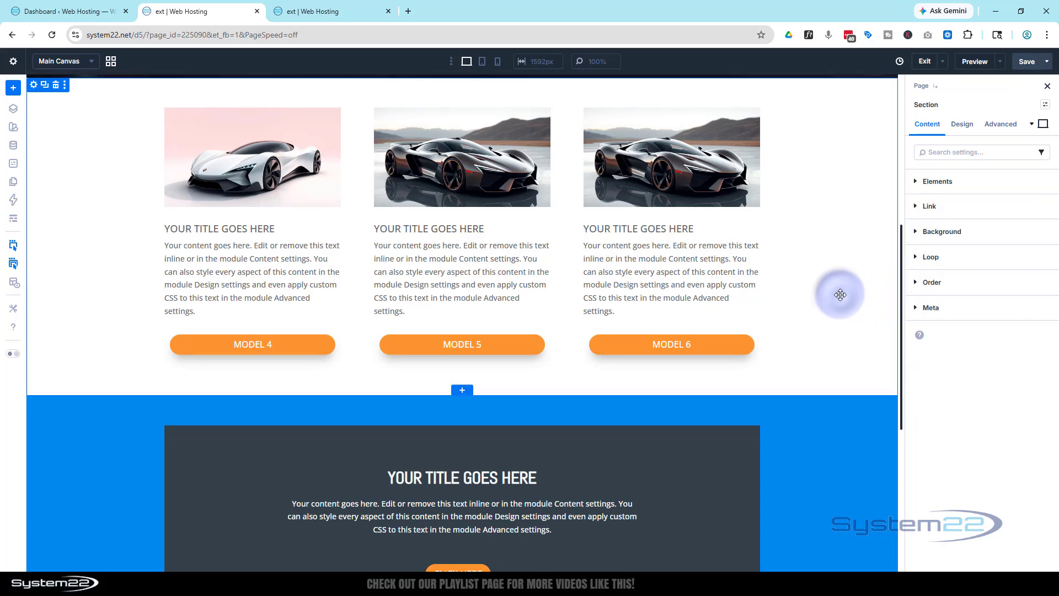
- Disable each of the three blurbs above the Model 4, Model 5 and Model 6 buttons on desktop
{"action": "scroll", "coordinate": [836, 300], "scroll_direction": "up", "scroll_amount": 3}
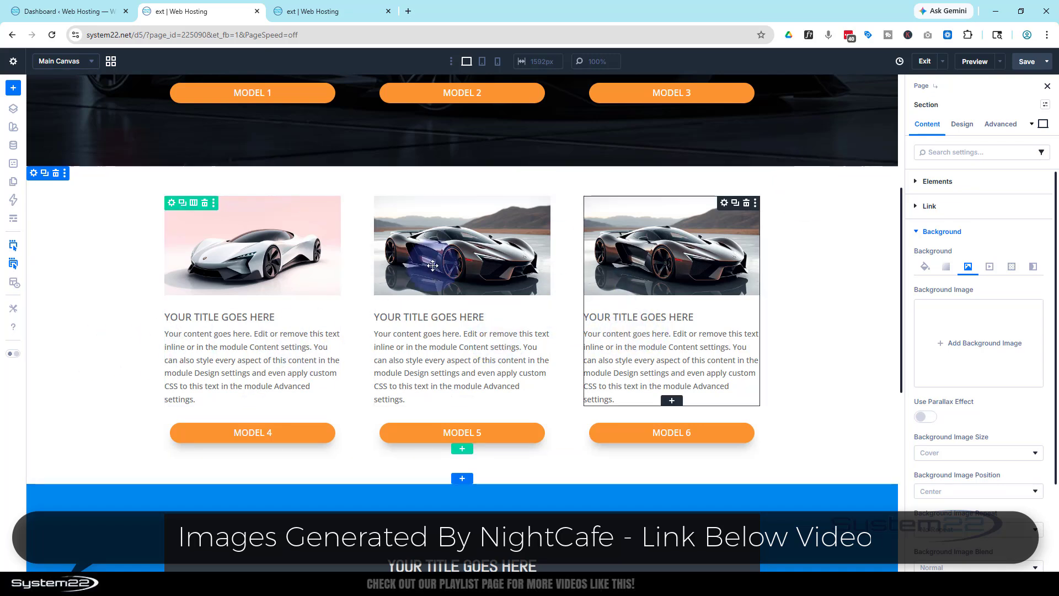
{"action": "left_click", "coordinate": [292, 225]}
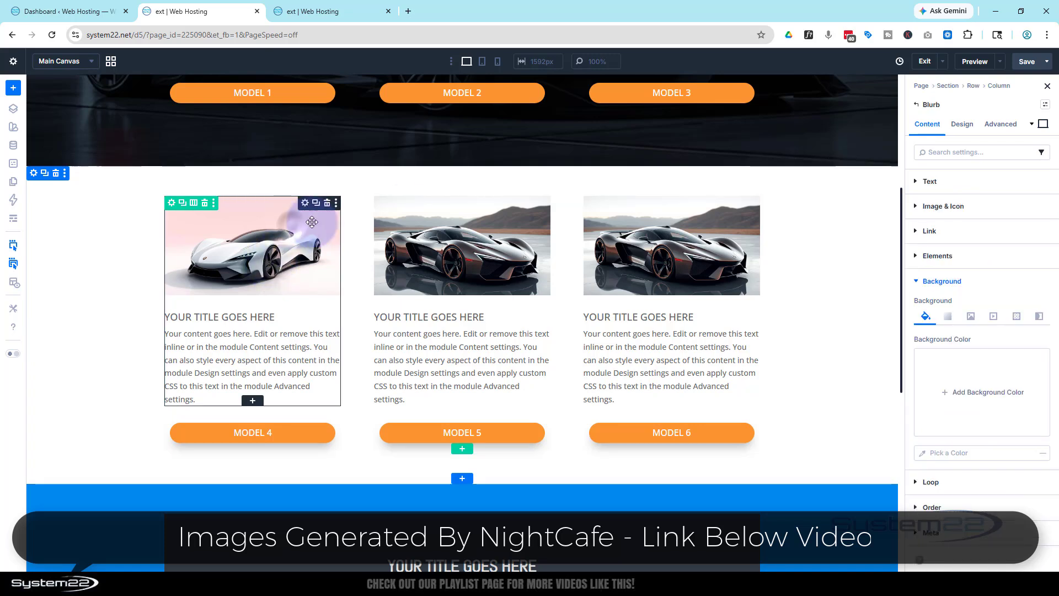
{"action": "left_click", "coordinate": [1001, 124]}
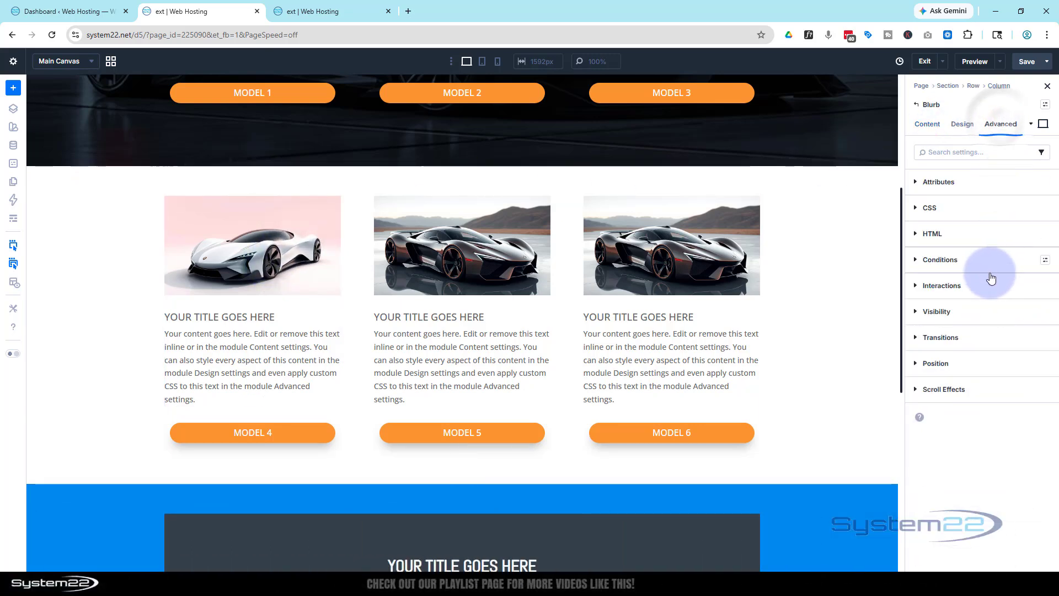
{"action": "left_click", "coordinate": [984, 310]}
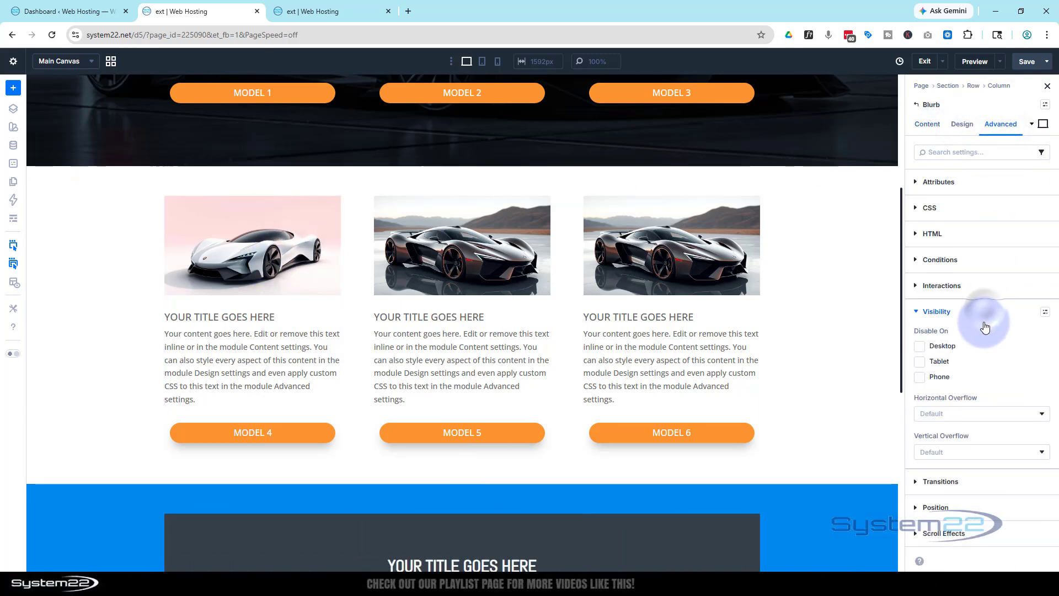
{"action": "left_click", "coordinate": [920, 347]}
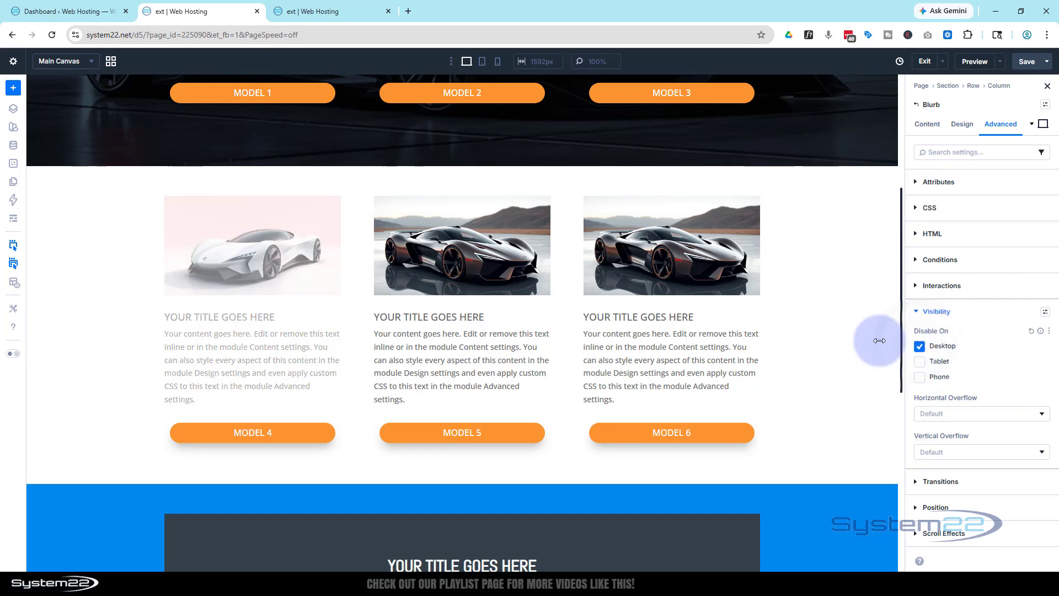
{"action": "left_click", "coordinate": [919, 346]}
{"action": "left_click", "coordinate": [651, 281]}
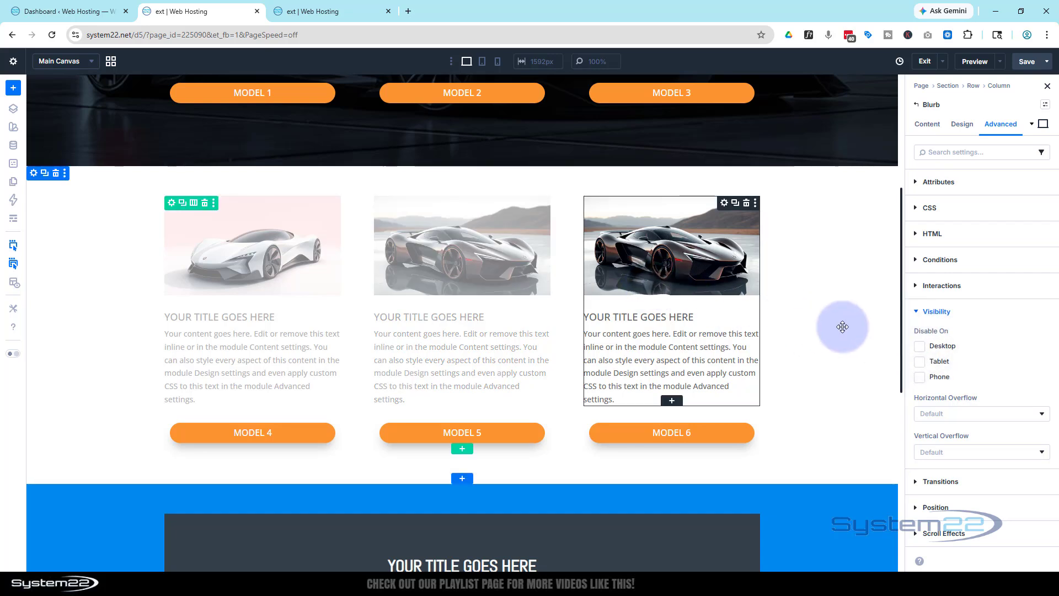
{"action": "left_click", "coordinate": [919, 347]}
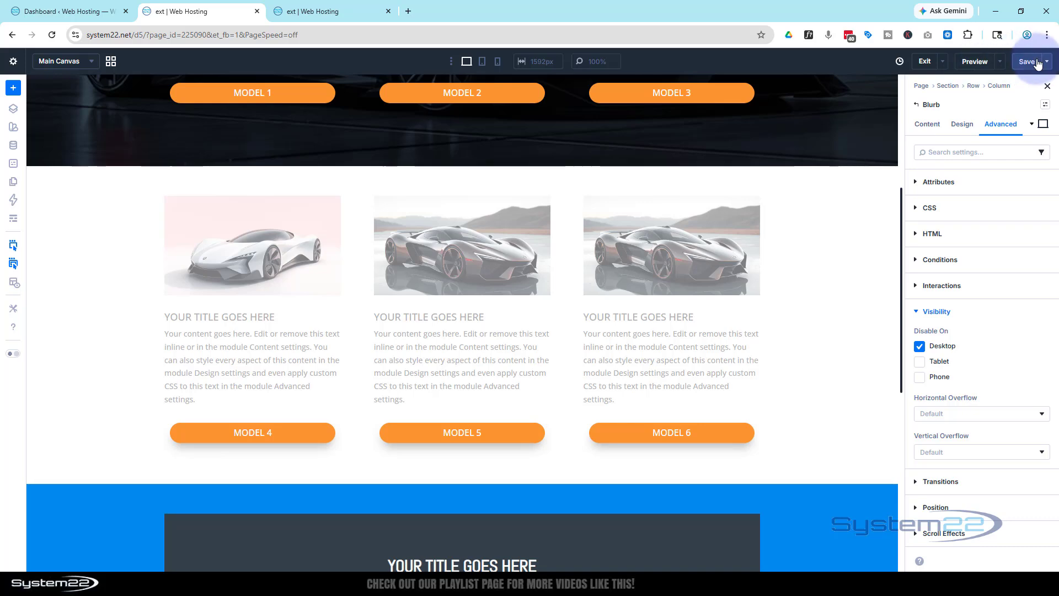
- Reload the front-end preview of the page and check how the Model 4 to Model 6 section displays, returning to the builder
{"action": "left_click", "coordinate": [332, 13]}
{"action": "left_click", "coordinate": [53, 35]}
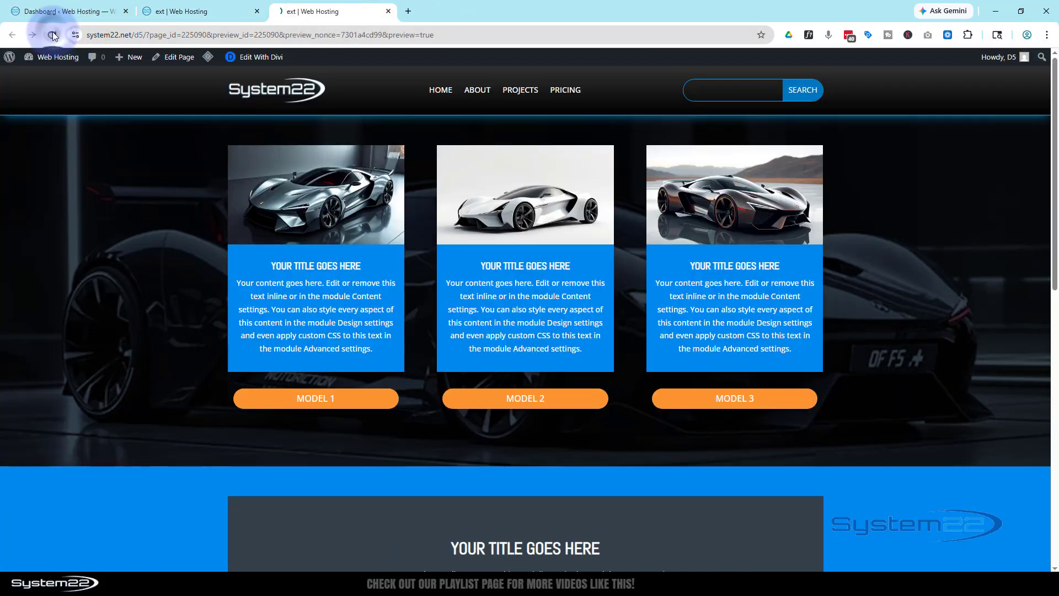
{"action": "scroll", "coordinate": [175, 404], "scroll_direction": "down", "scroll_amount": 2}
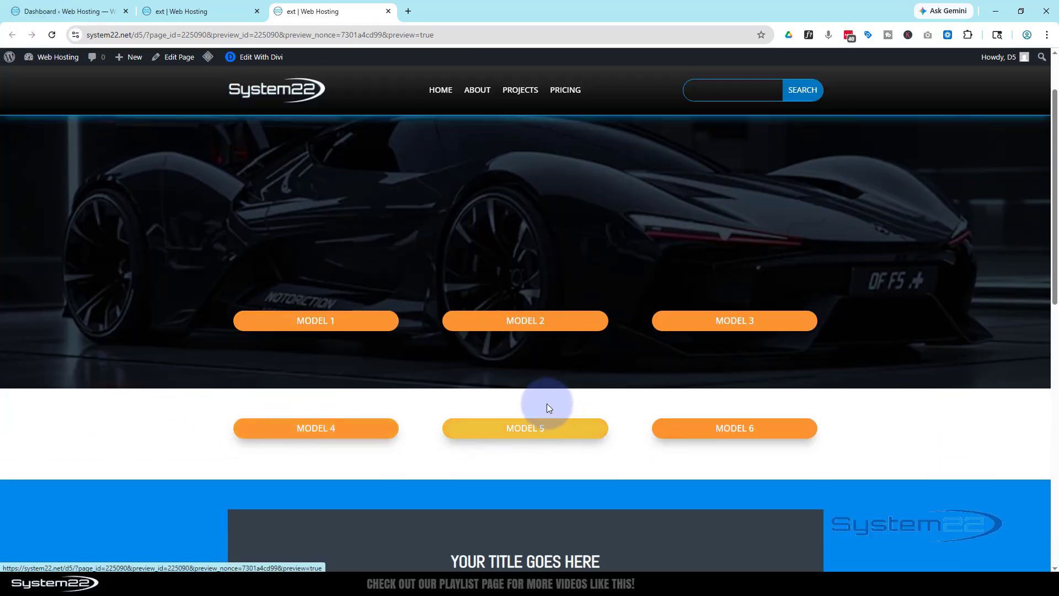
{"action": "left_click", "coordinate": [201, 13]}
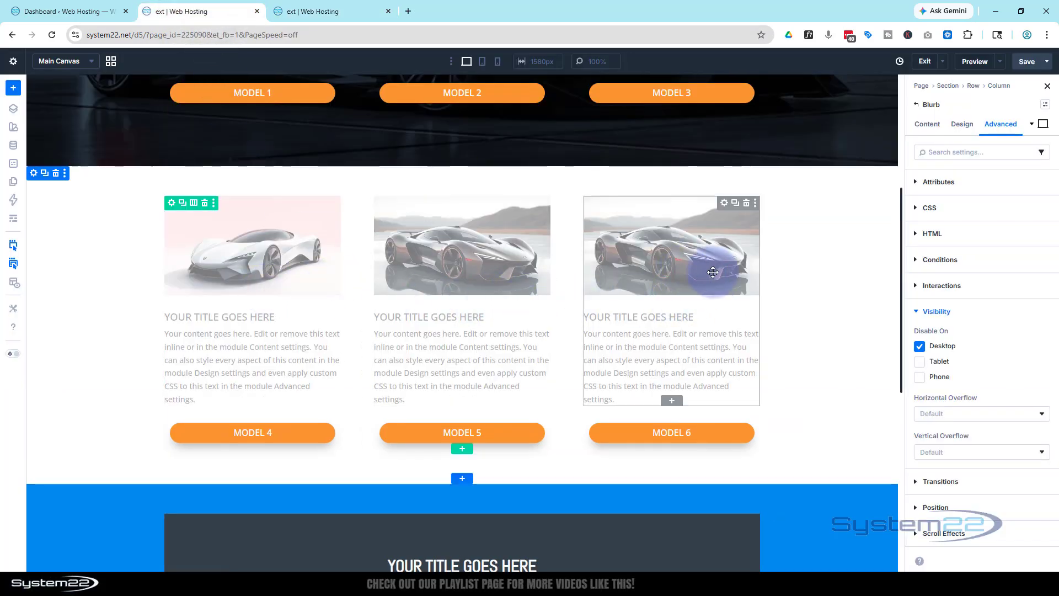
- Re-enable the third column's blurb on desktop and change its image to the white car on a plain light background
{"action": "left_click", "coordinate": [918, 346]}
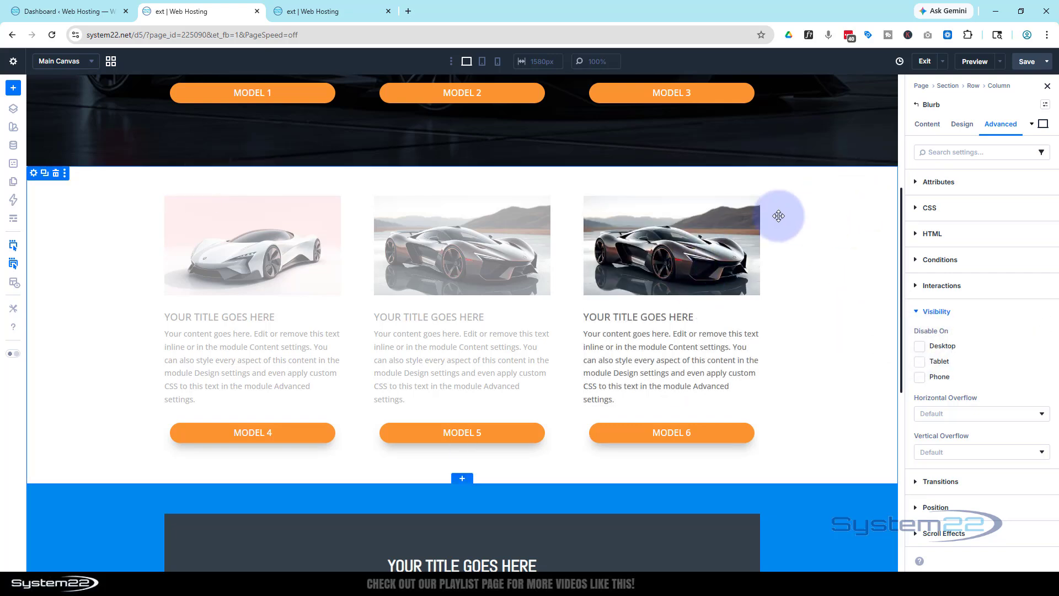
{"action": "left_click", "coordinate": [927, 123]}
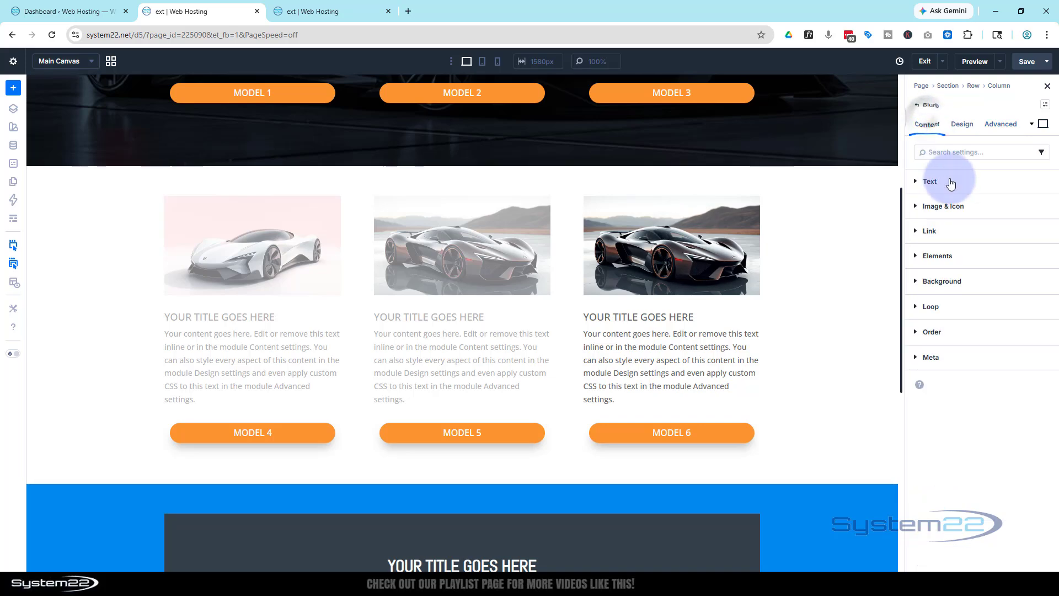
{"action": "left_click", "coordinate": [954, 206]}
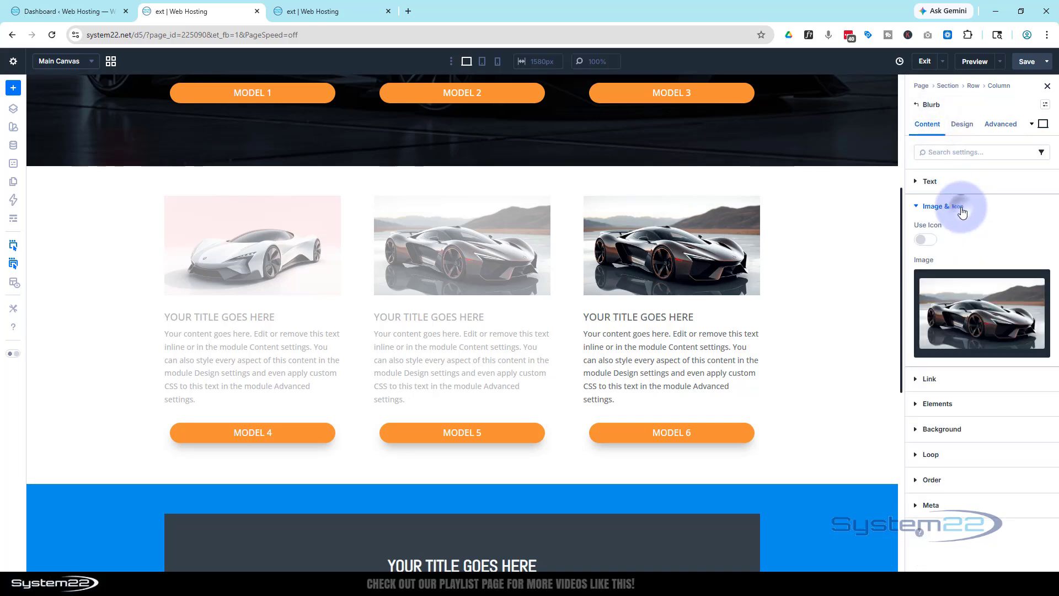
{"action": "left_click", "coordinate": [965, 295]}
{"action": "left_click", "coordinate": [336, 361]}
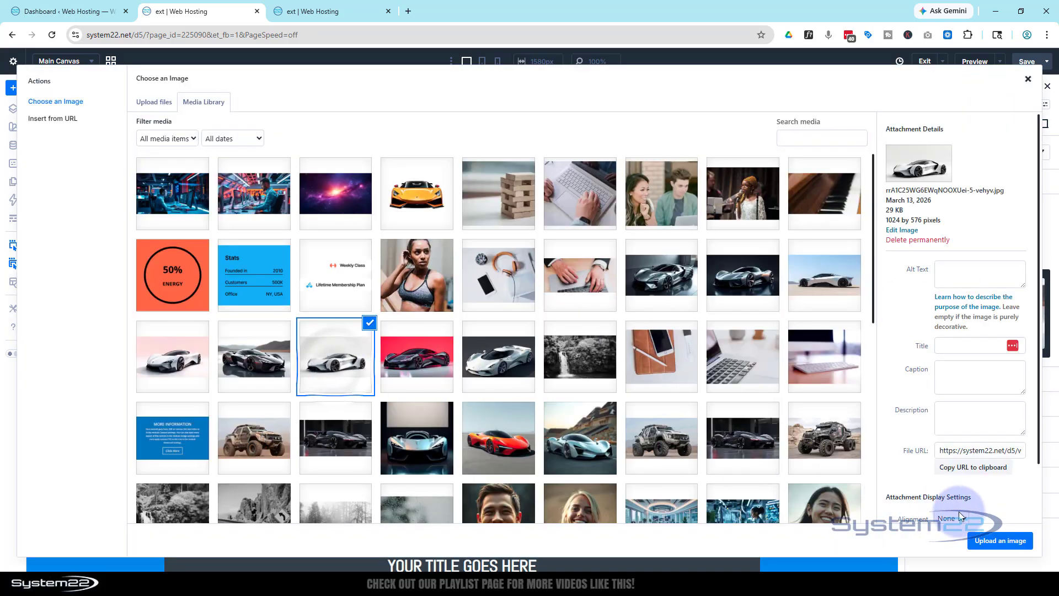
{"action": "left_click", "coordinate": [986, 539]}
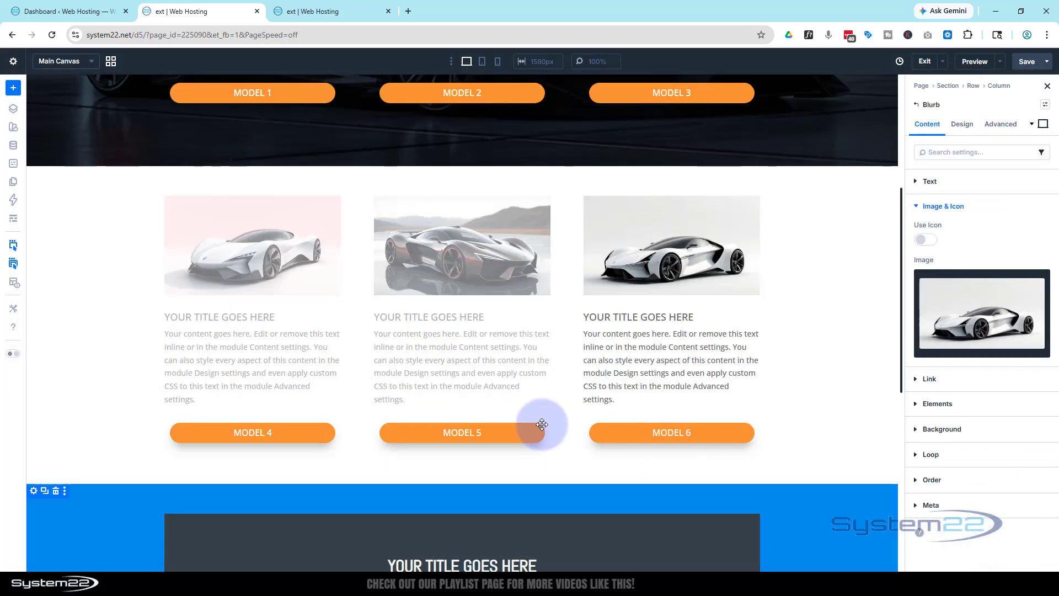
- Re-enable the blurbs above the Model 5 and Model 4 buttons on desktop
{"action": "left_click", "coordinate": [463, 307]}
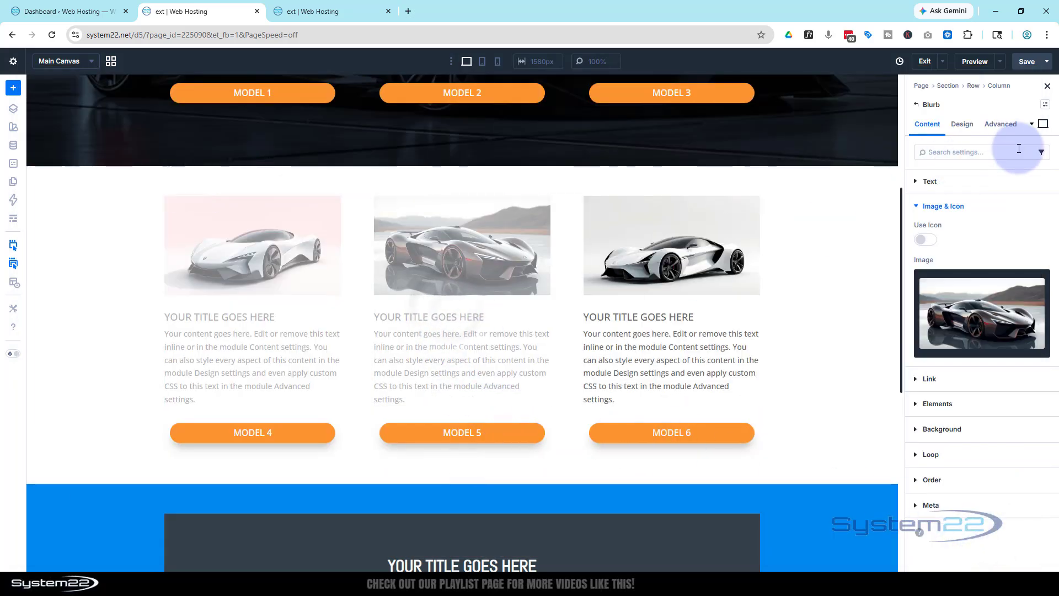
{"action": "left_click", "coordinate": [1007, 125]}
{"action": "left_click", "coordinate": [937, 311]}
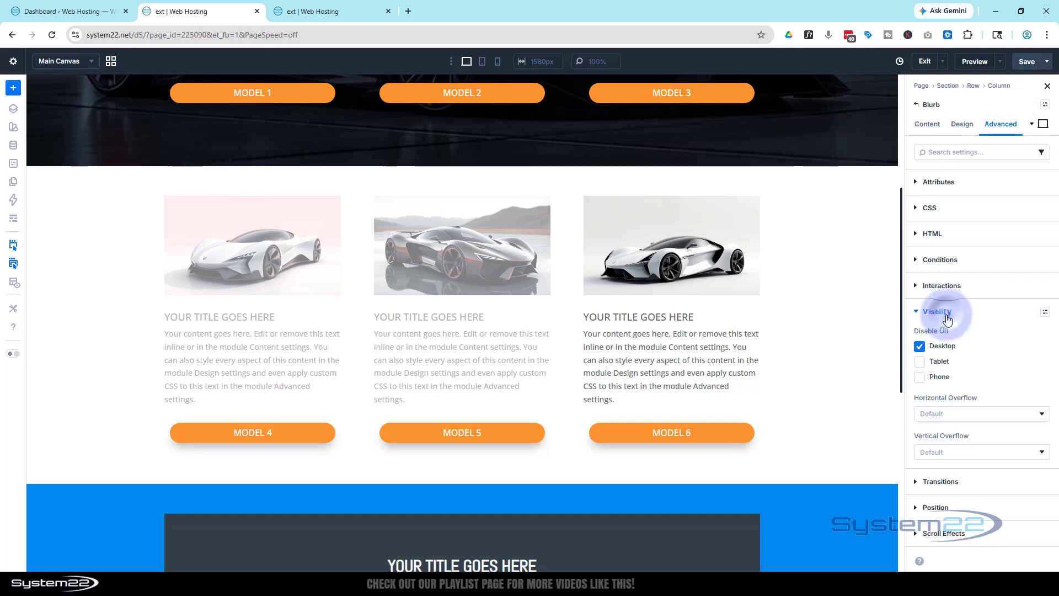
{"action": "left_click", "coordinate": [919, 346]}
{"action": "left_click", "coordinate": [919, 346]}
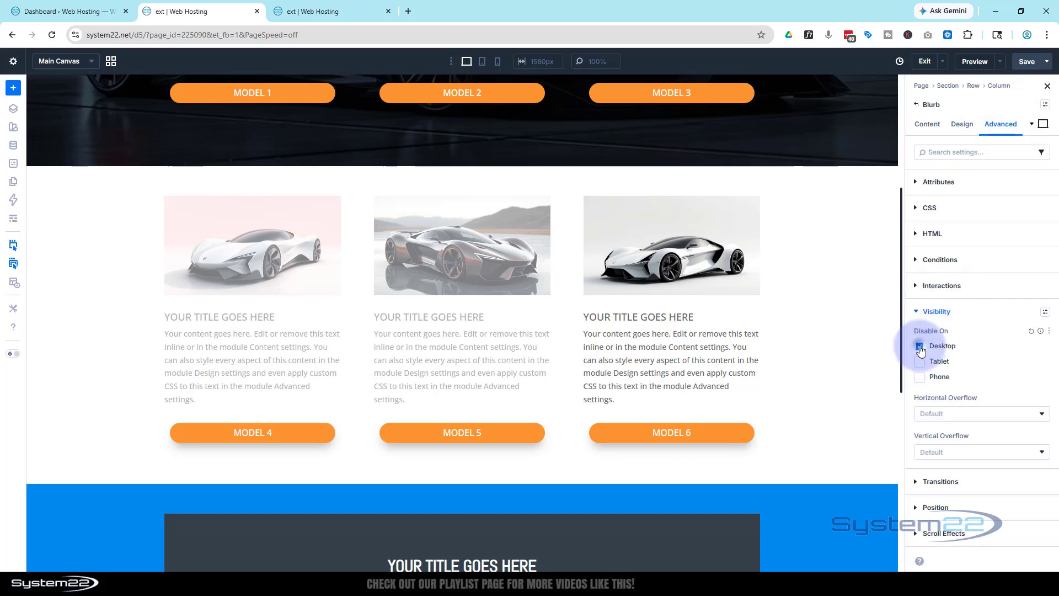
{"action": "left_click", "coordinate": [297, 306]}
{"action": "left_click", "coordinate": [919, 347]}
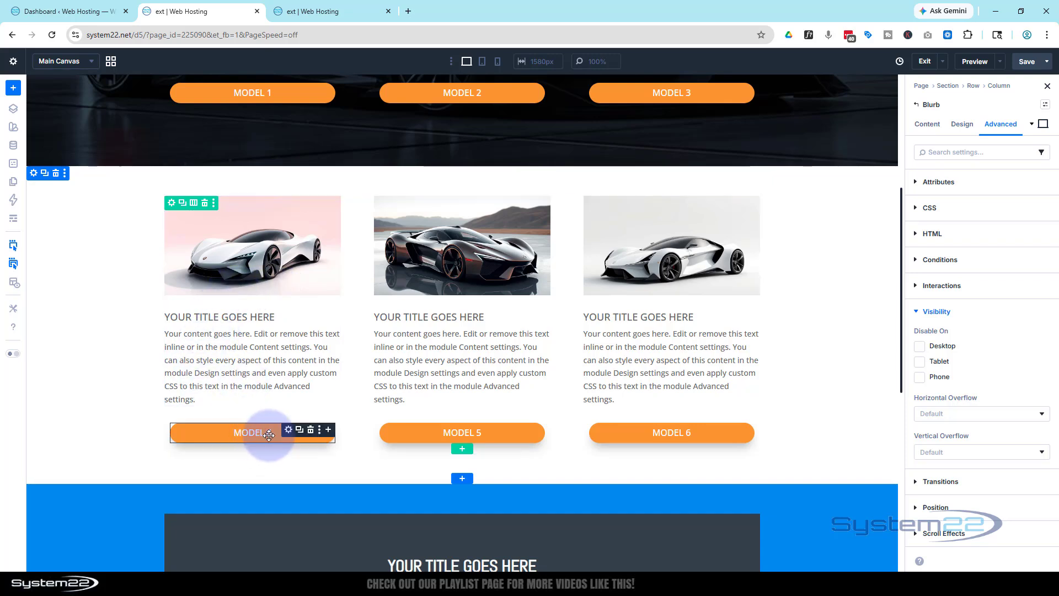
- Insert a Code module below the Model 4 button and enter an opening and closing <style> tag with an empty line between them
{"action": "left_click", "coordinate": [328, 431]}
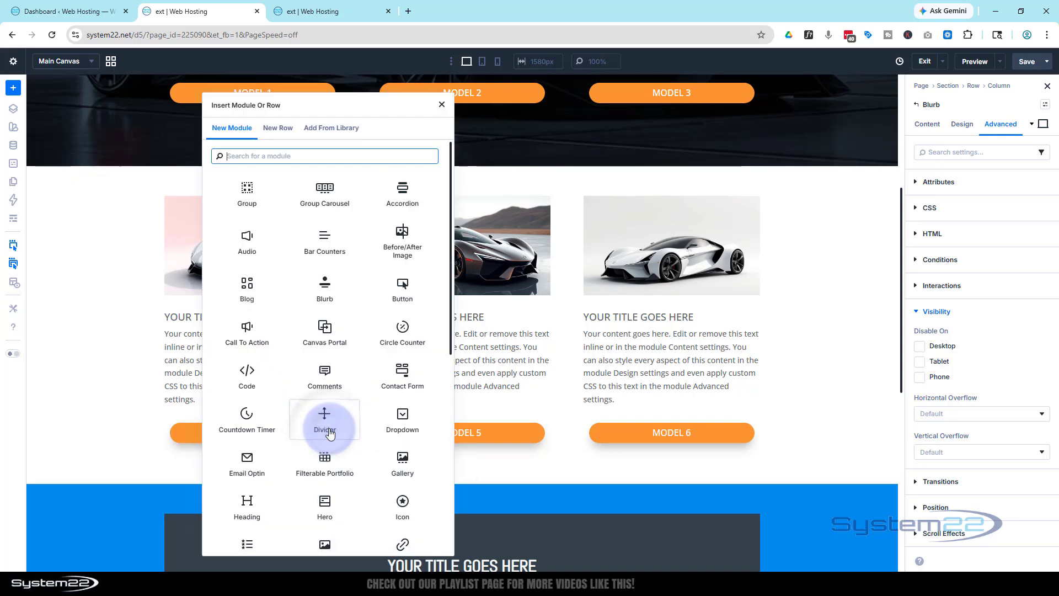
{"action": "left_click", "coordinate": [249, 371]}
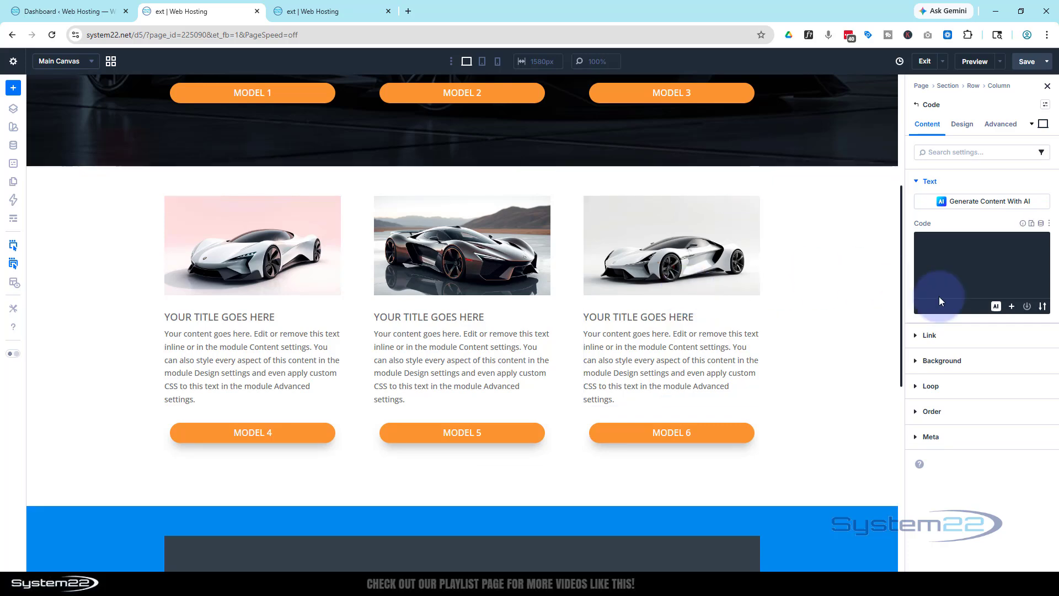
{"action": "left_click", "coordinate": [944, 246]}
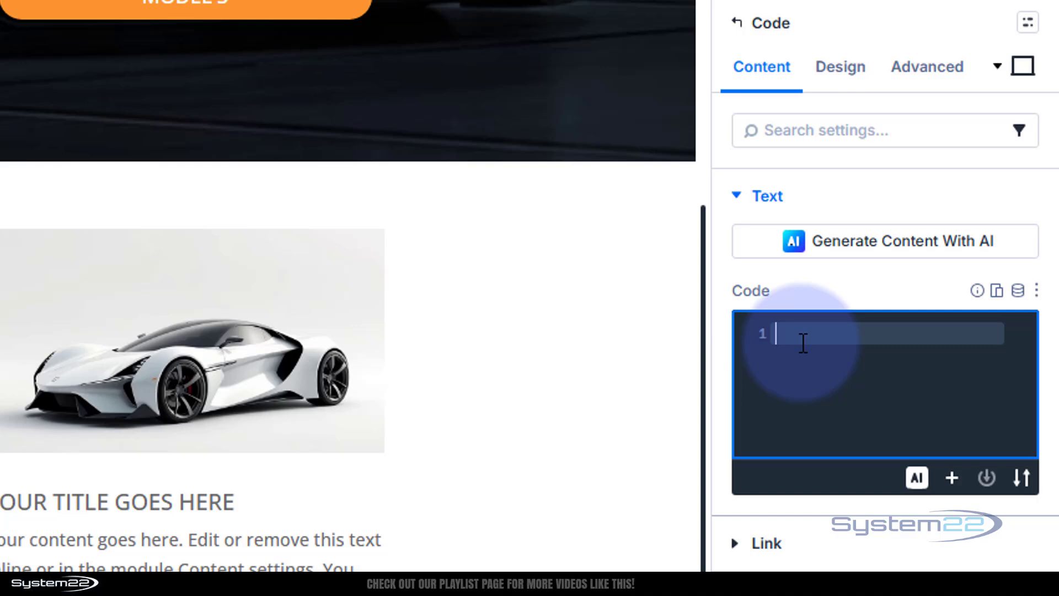
{"action": "type", "text": "<style"}
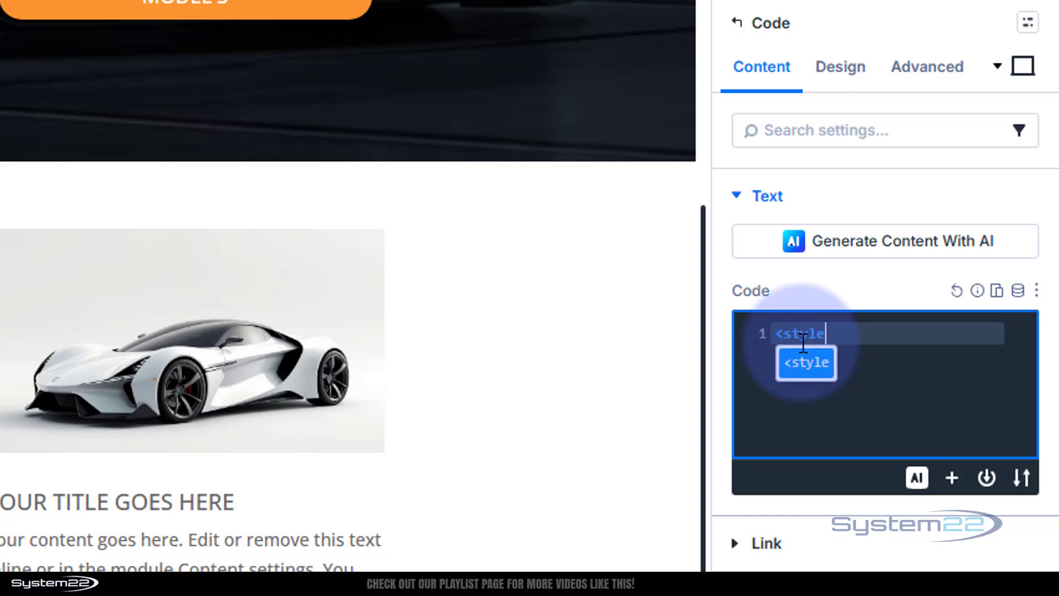
{"action": "type", "text": "></style>"}
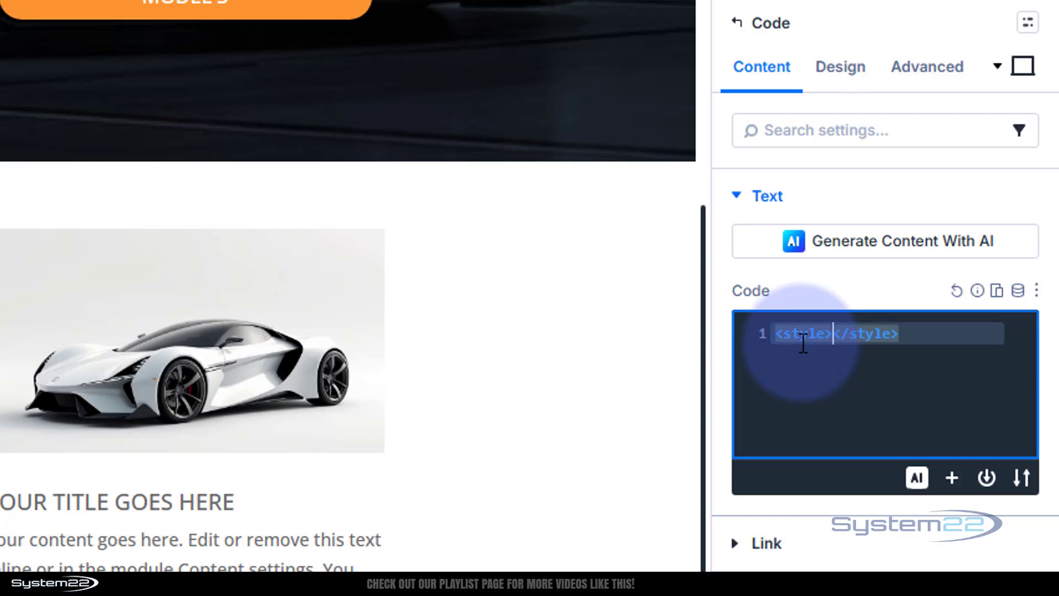
{"action": "key", "text": "Return"}
{"action": "key", "text": "Return"}
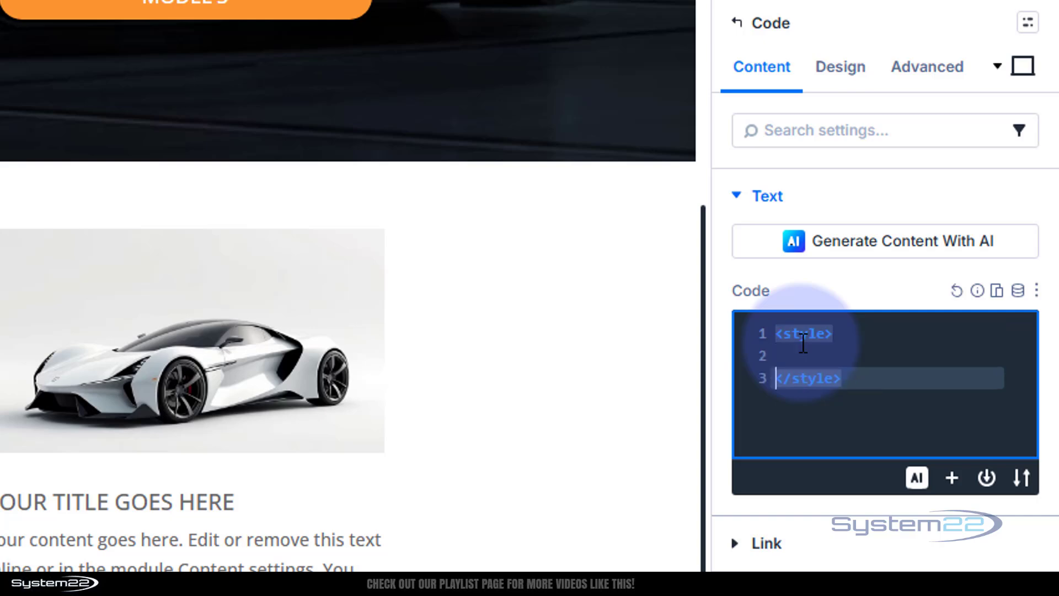
{"action": "left_click", "coordinate": [785, 358]}
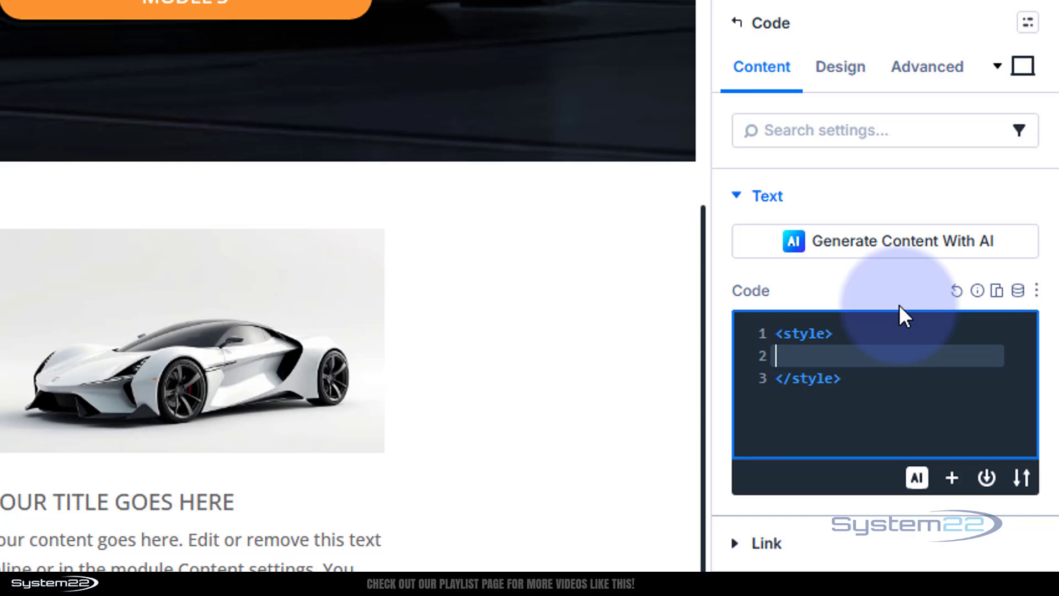
- Add the CSS rule .hide {opacity:0} between the style tags
{"action": "type", "text": "."}
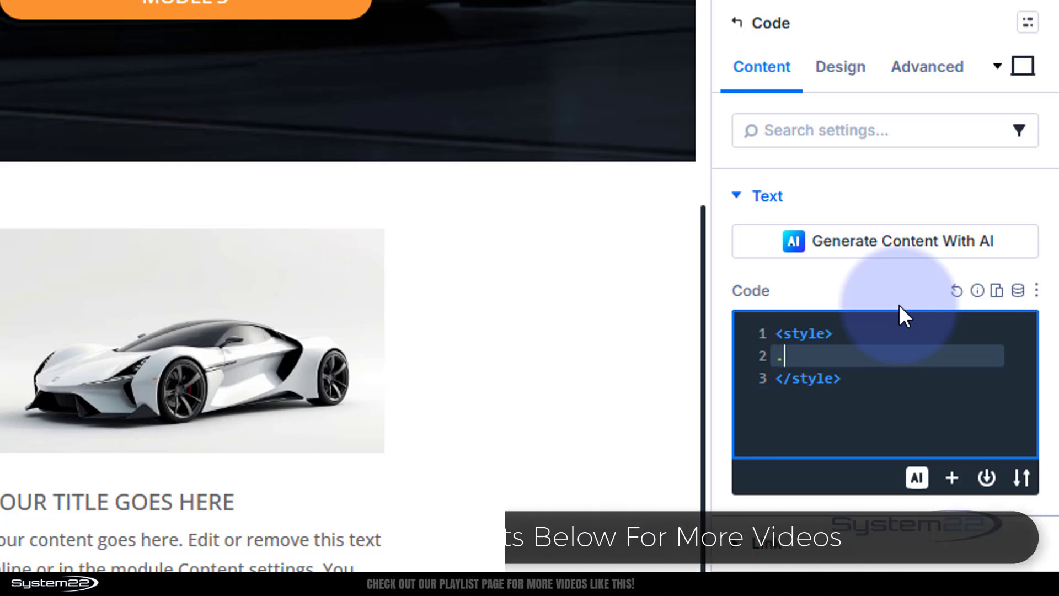
{"action": "type", "text": "hide"}
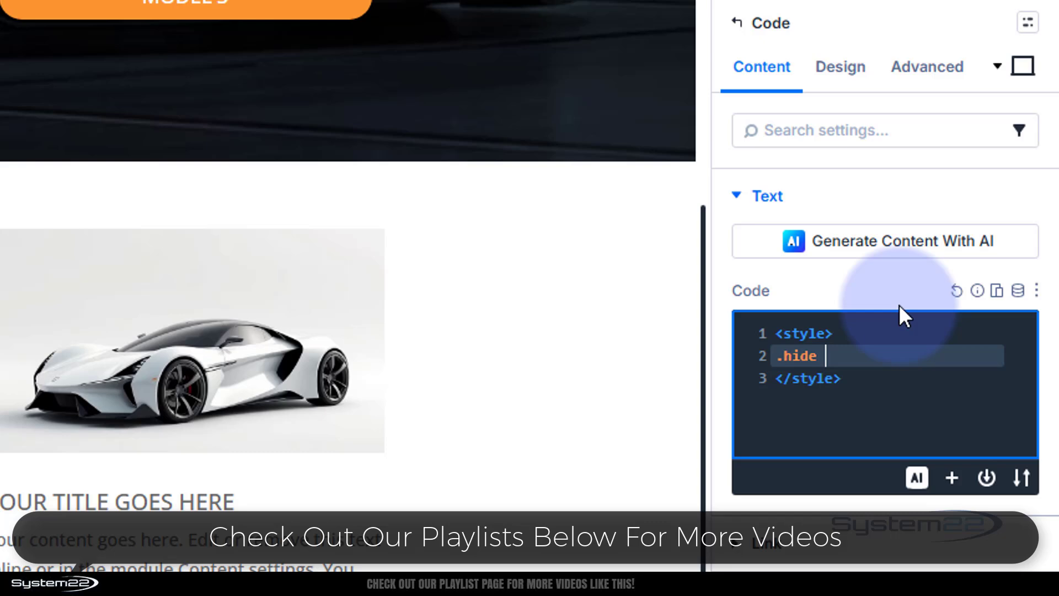
{"action": "type", "text": " {"}
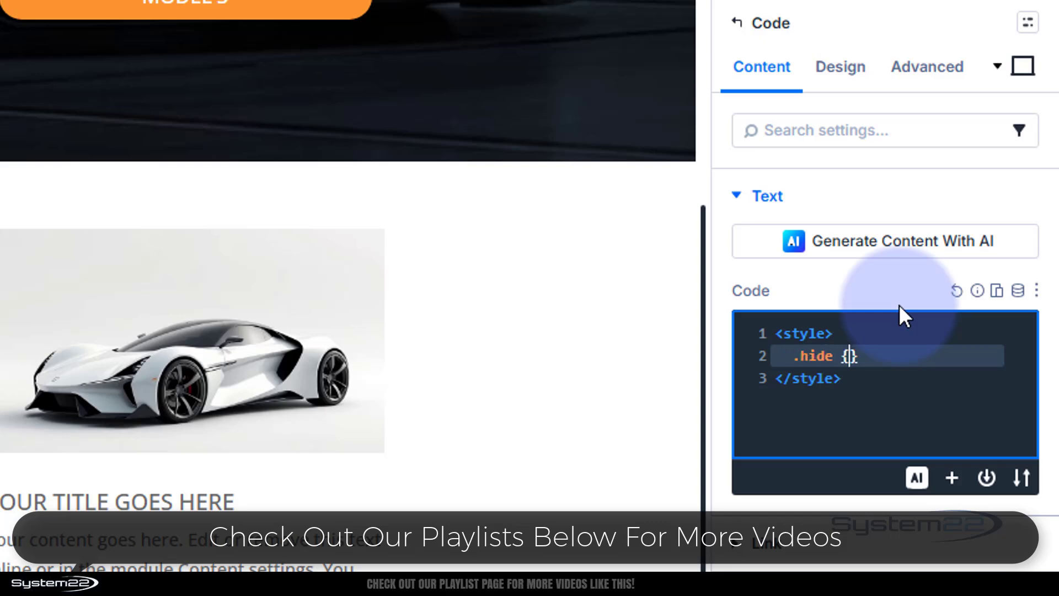
{"action": "type", "text": "opacity:"}
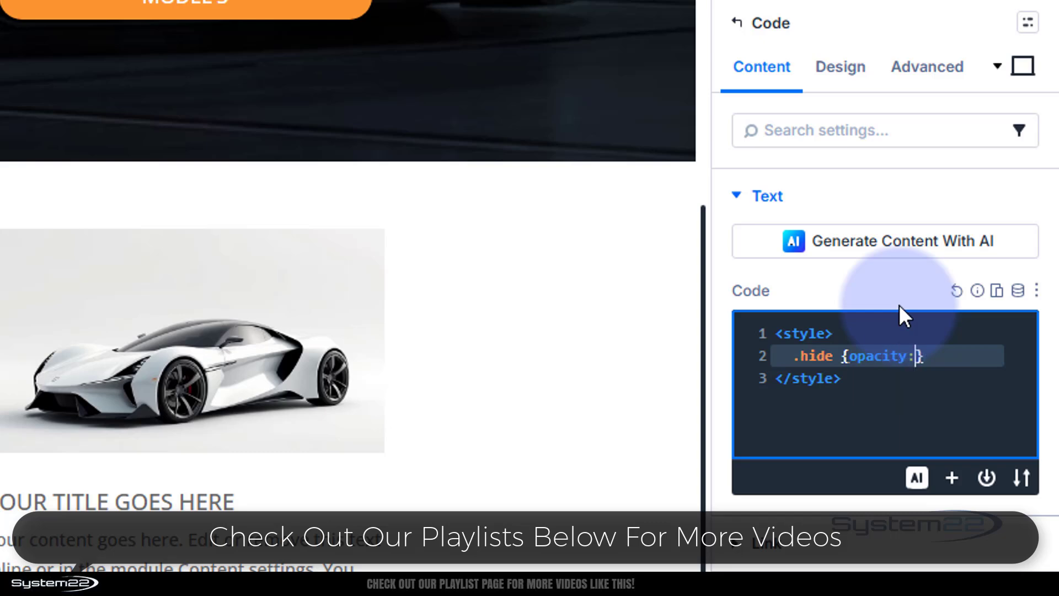
{"action": "type", "text": "0"}
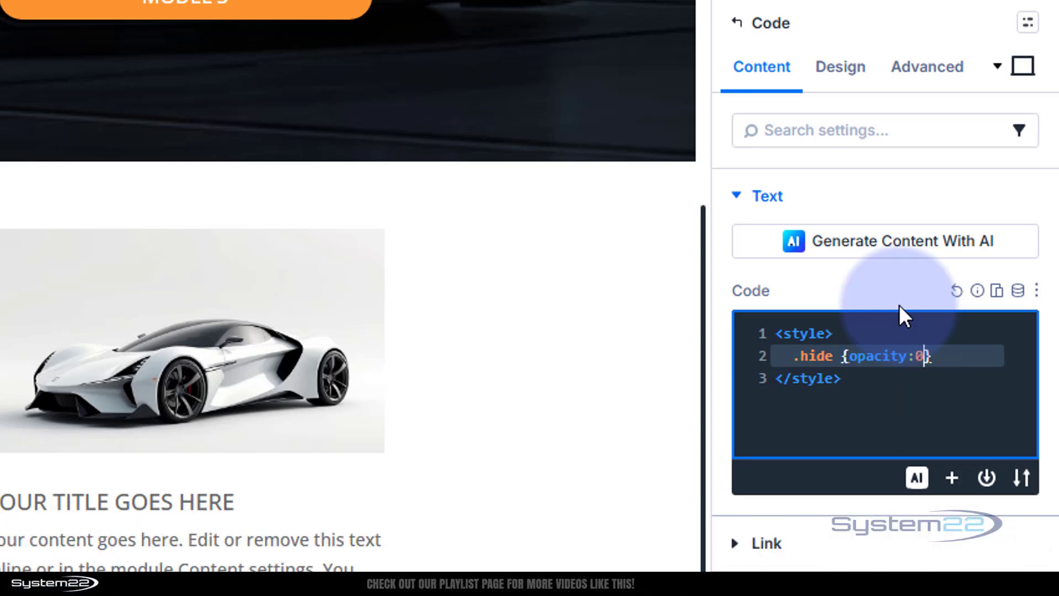
- Add the CSS rule .show {opacity: 100%} on a new line below the .hide rule
{"action": "left_click", "coordinate": [949, 355]}
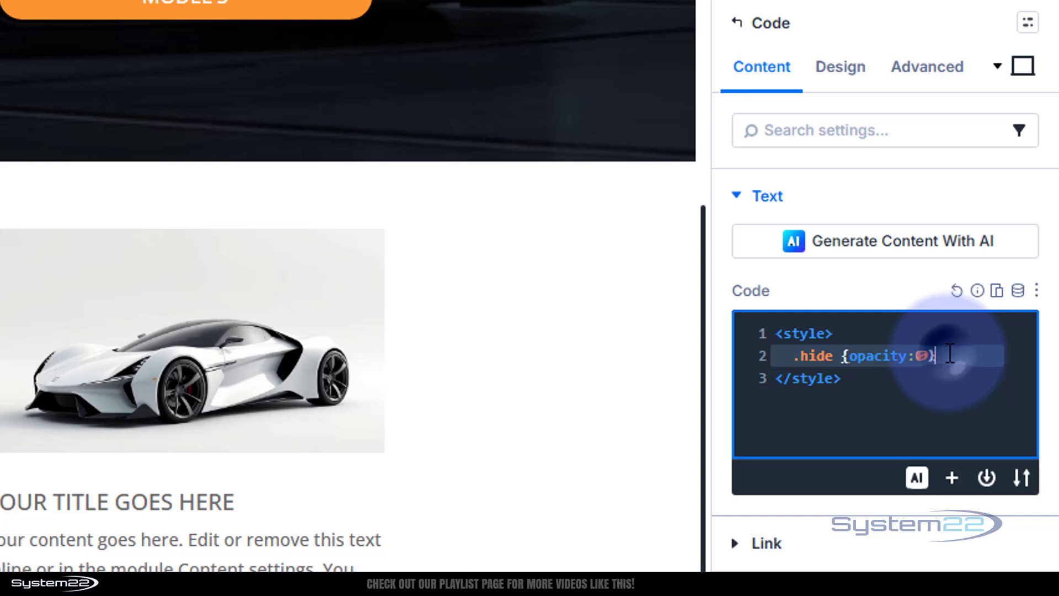
{"action": "key", "text": "Return"}
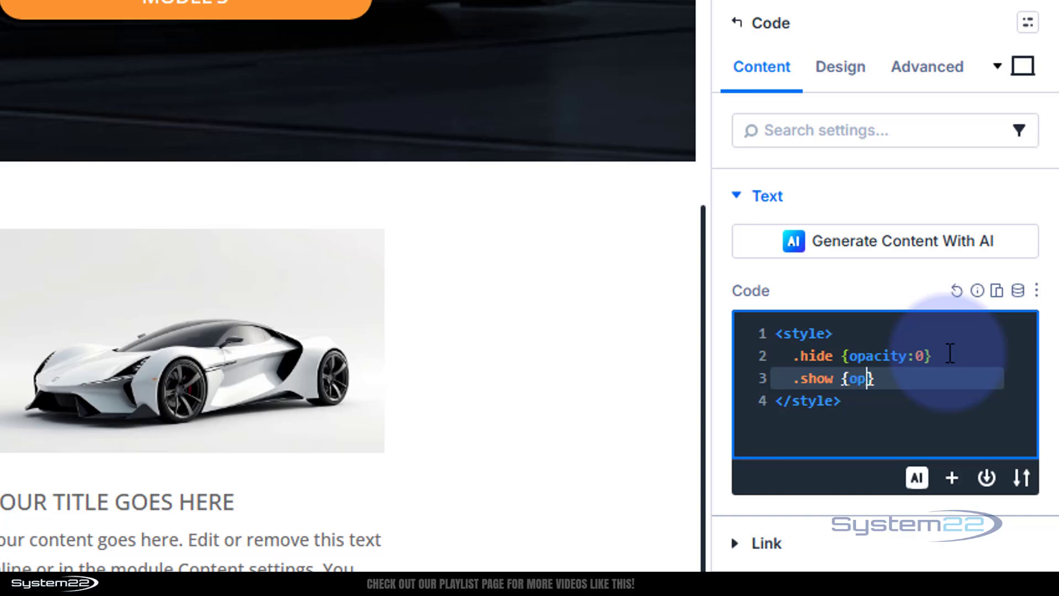
{"action": "type", "text": "ity"}
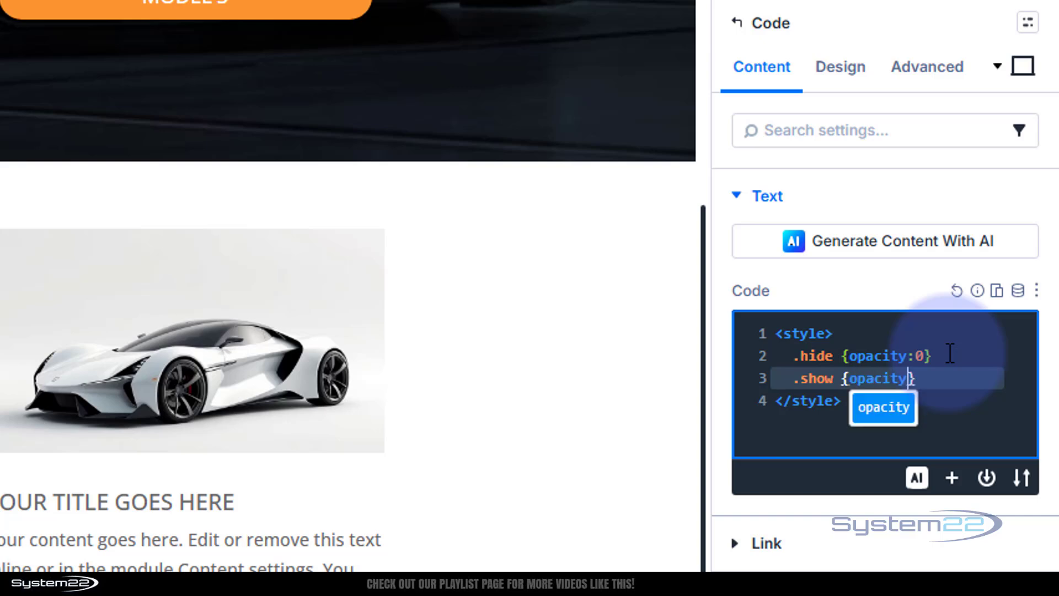
{"action": "type", "text": ": 100%"}
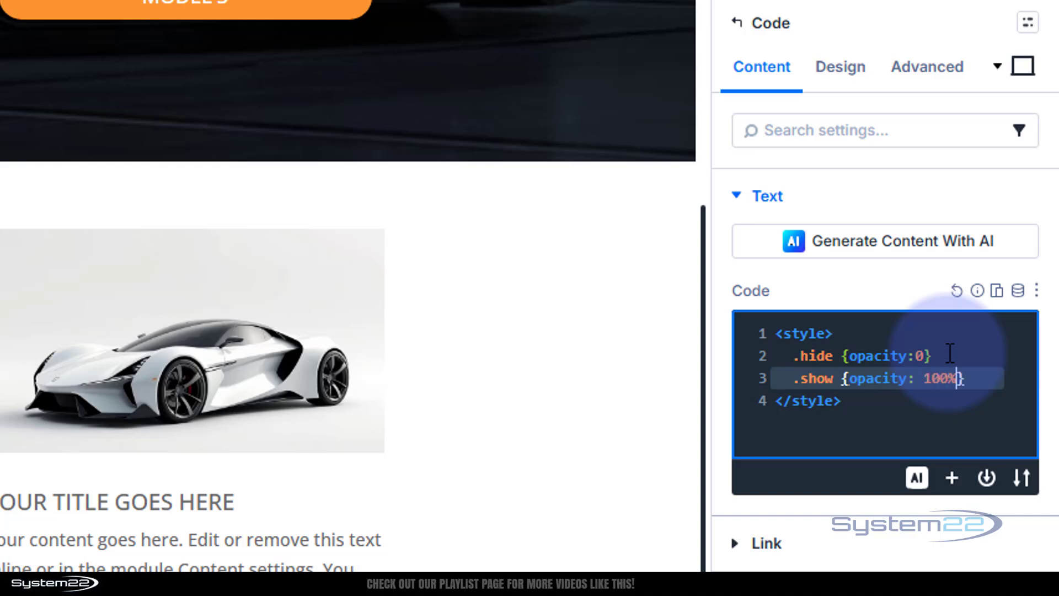
{"action": "left_click", "coordinate": [988, 355]}
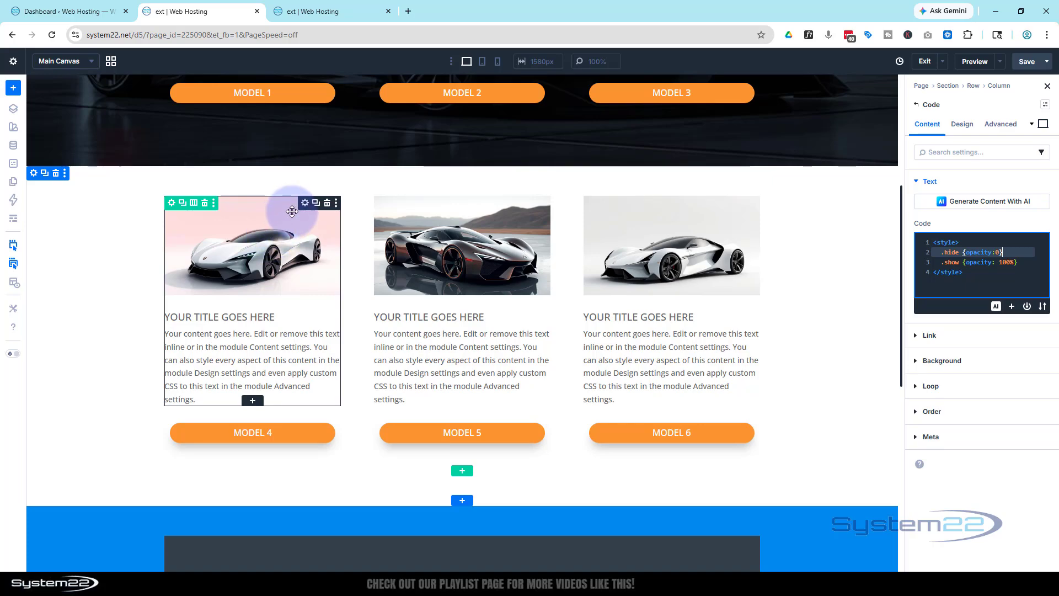
- Add a class attribute with the value hide to the blurb above the Model 4 button
{"action": "left_click", "coordinate": [306, 201]}
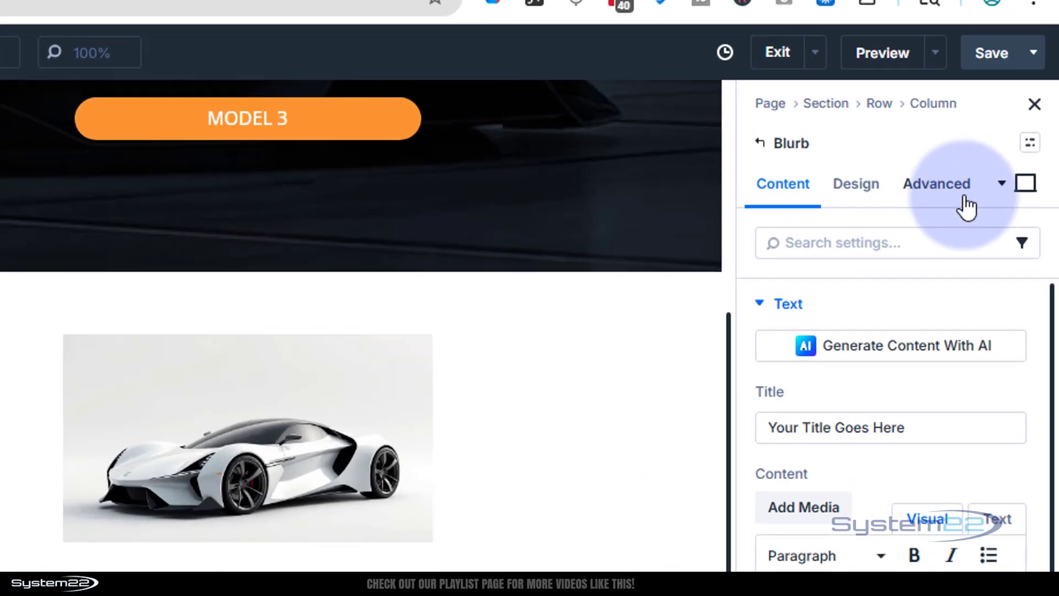
{"action": "left_click", "coordinate": [955, 197]}
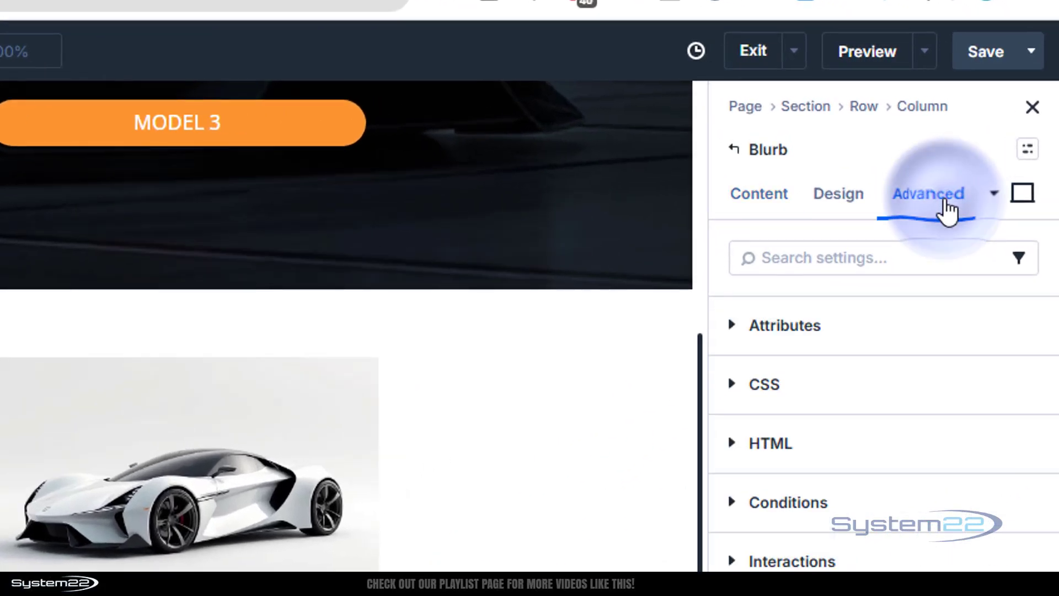
{"action": "left_click", "coordinate": [879, 338]}
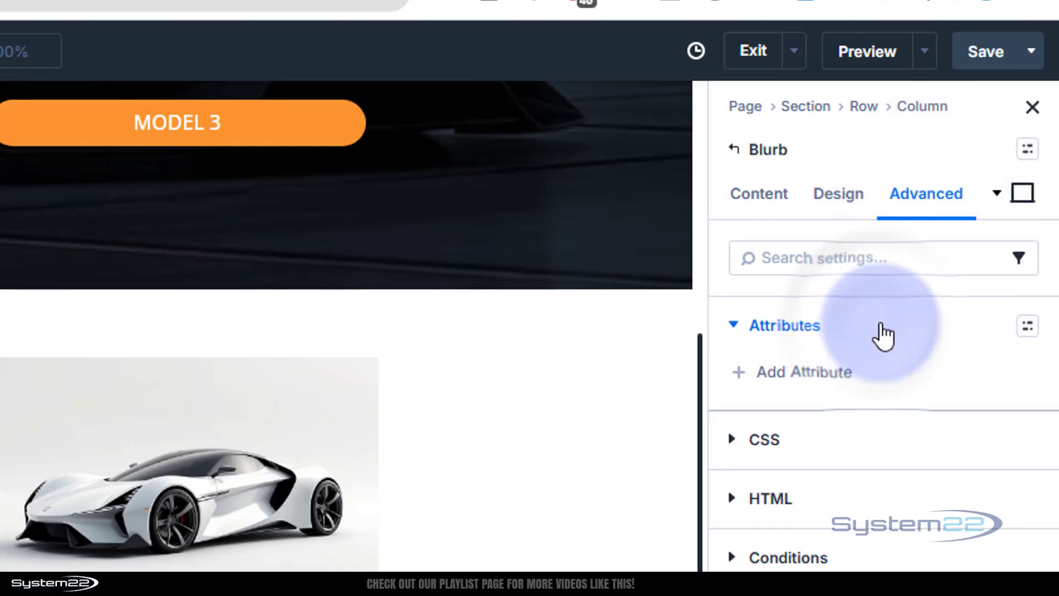
{"action": "left_click", "coordinate": [805, 380]}
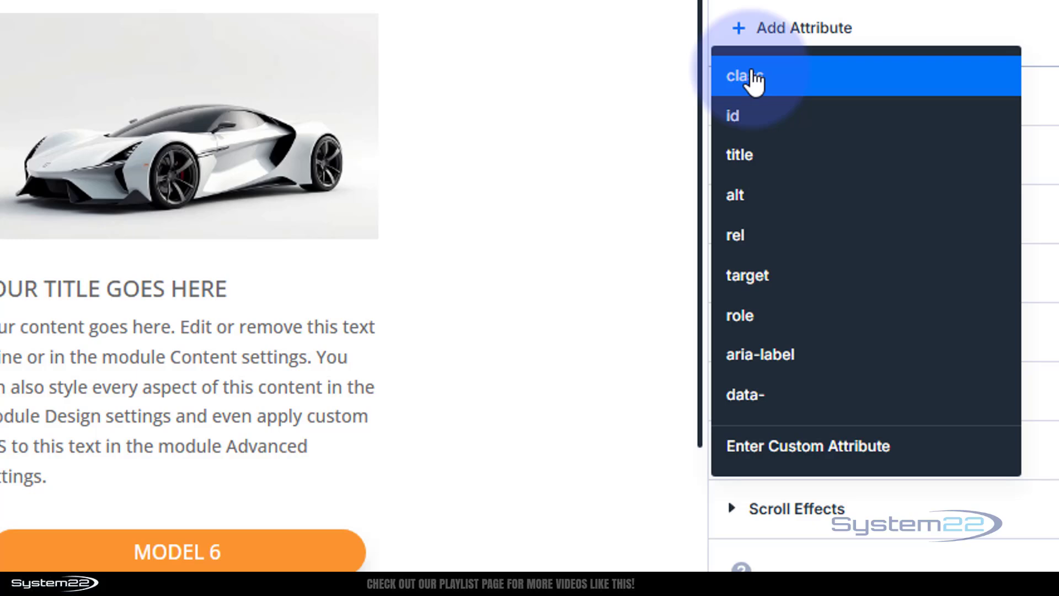
{"action": "left_click", "coordinate": [757, 83]}
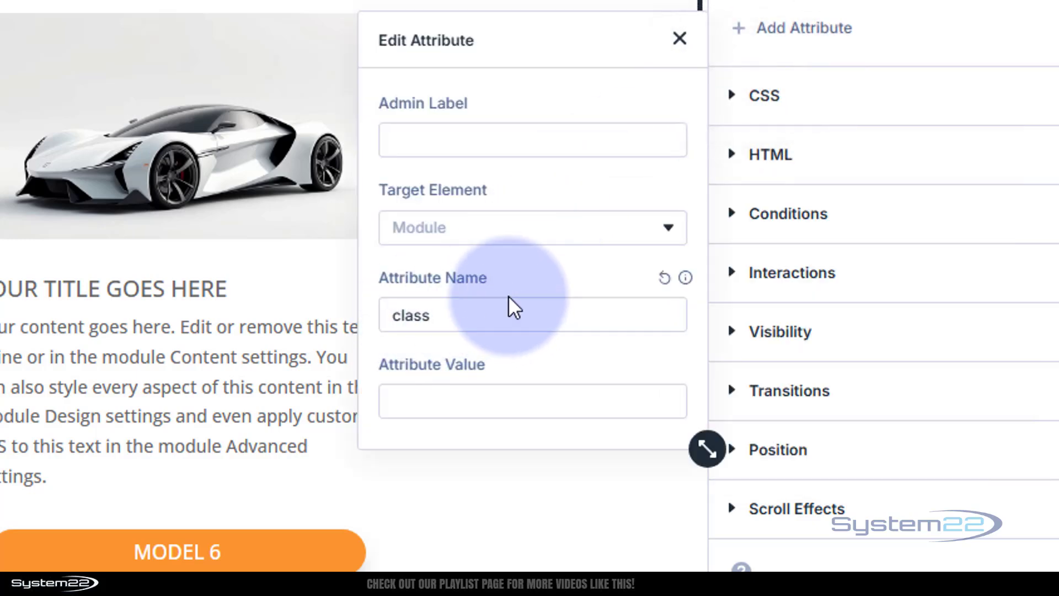
{"action": "left_click", "coordinate": [419, 407]}
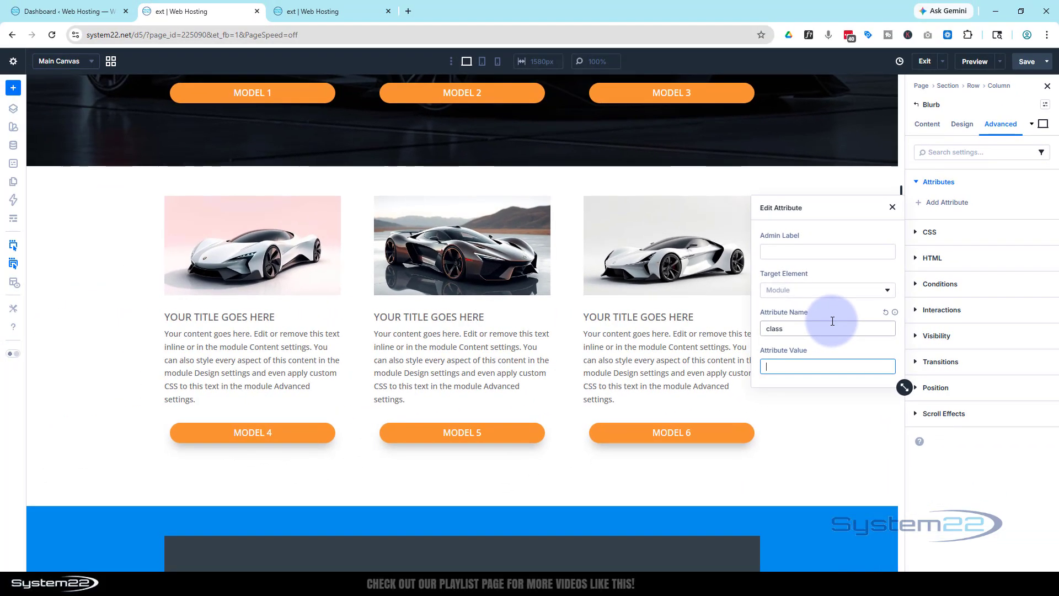
{"action": "type", "text": "hide"}
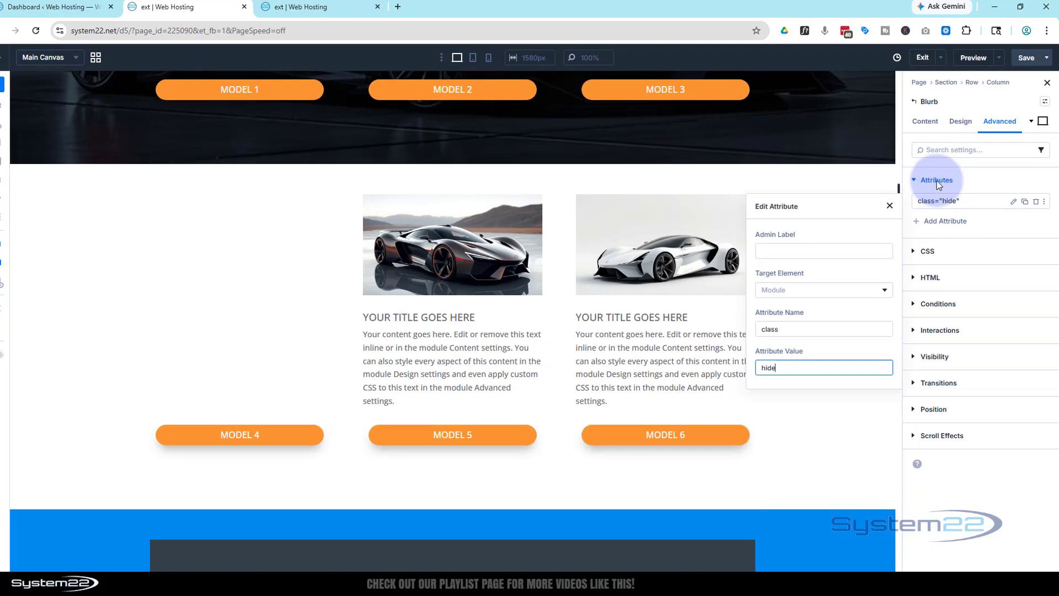
- Extend the blurb's attributes to all Blurb elements in the Parent Row, including all modified fields
{"action": "right_click", "coordinate": [937, 181]}
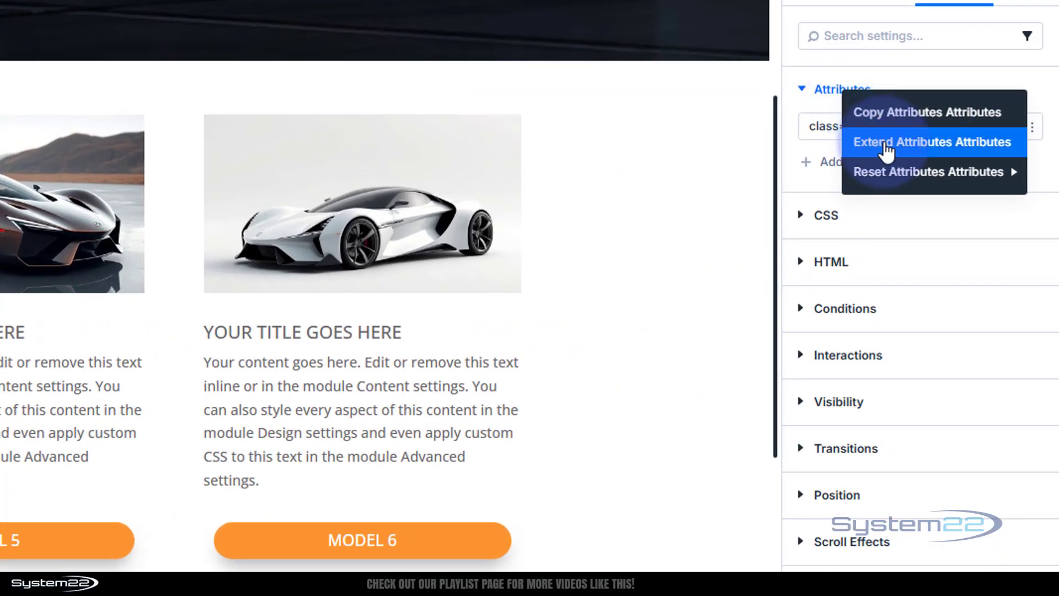
{"action": "left_click", "coordinate": [884, 143]}
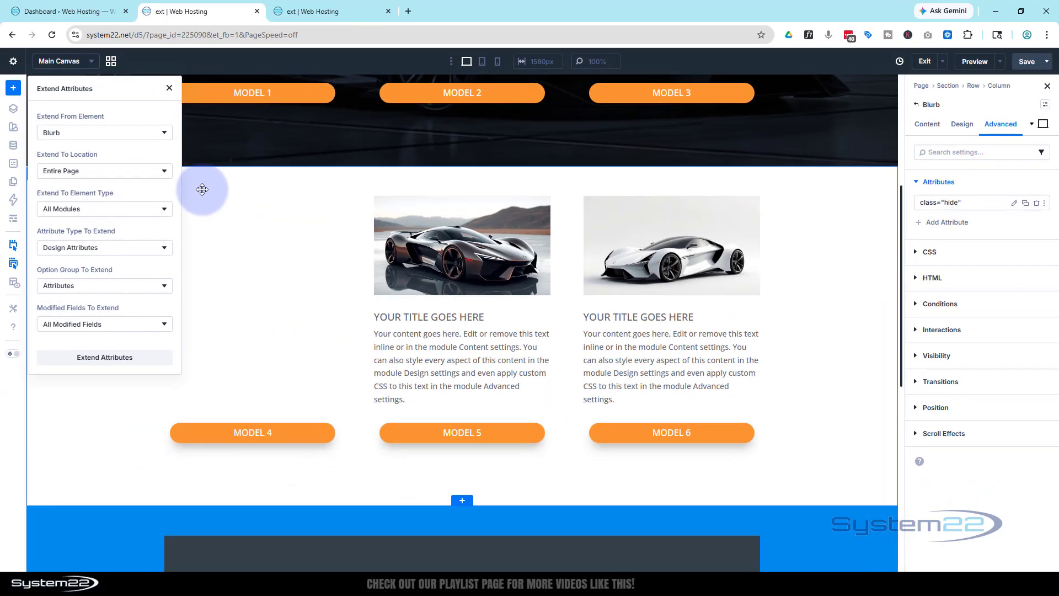
{"action": "left_click", "coordinate": [82, 170]}
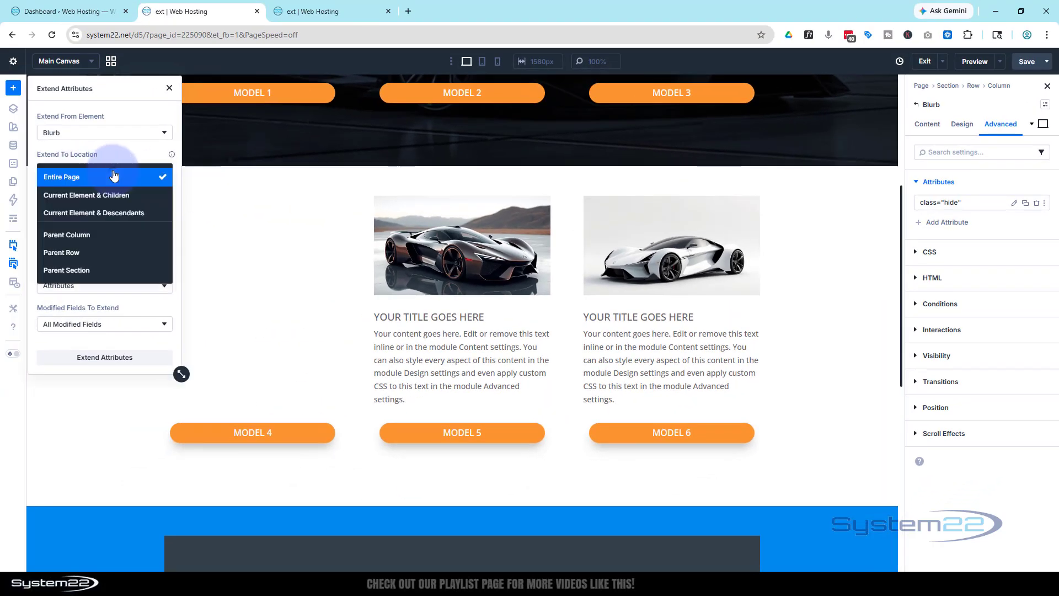
{"action": "left_click", "coordinate": [97, 257]}
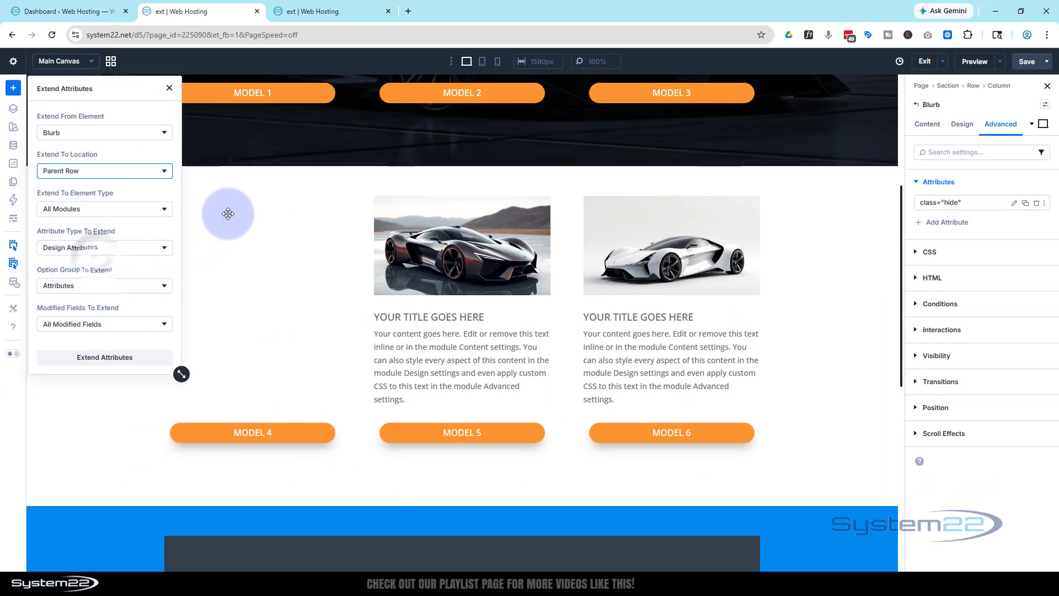
{"action": "left_click", "coordinate": [107, 214]}
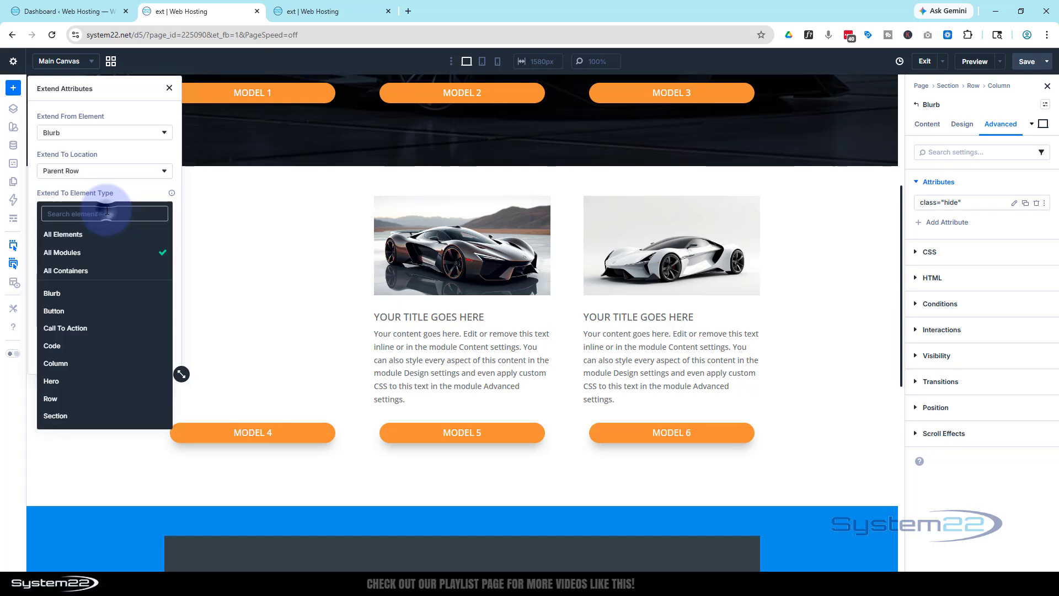
{"action": "left_click", "coordinate": [63, 293]}
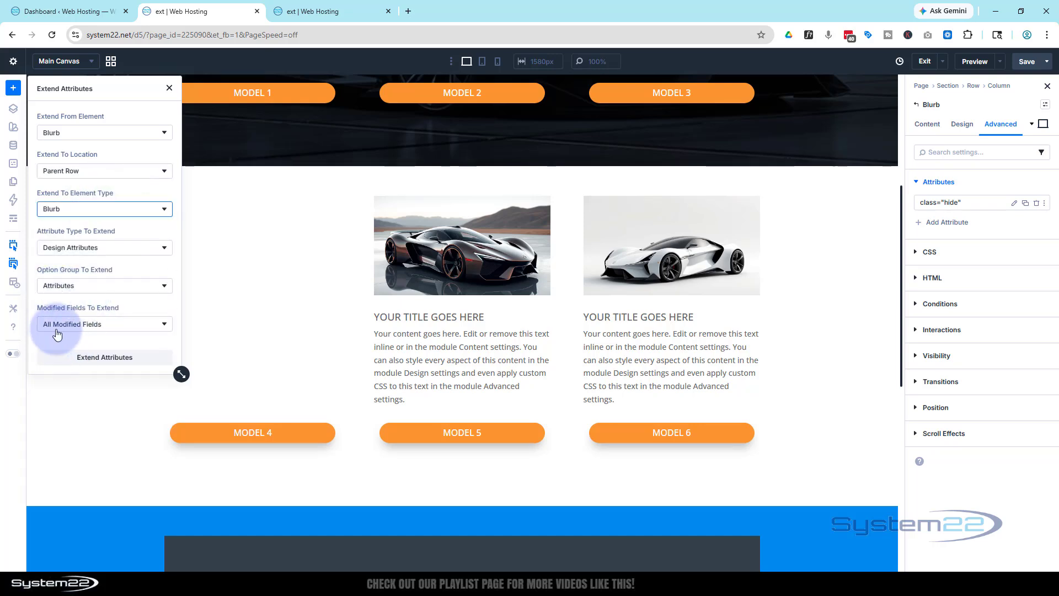
{"action": "left_click", "coordinate": [96, 365]}
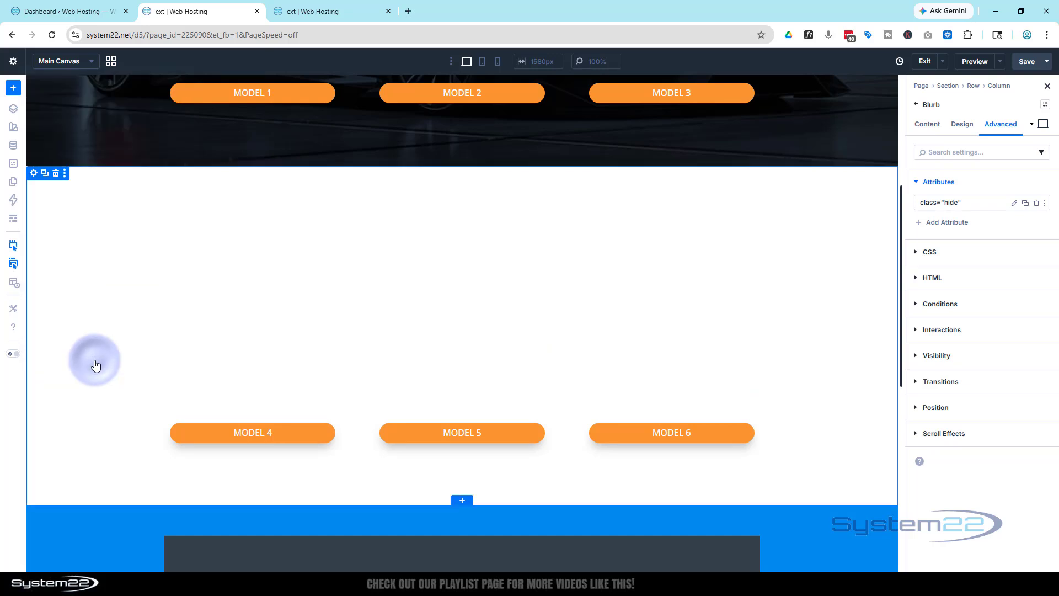
- Set the element label of the blurb above the Model 4 button to b4
{"action": "left_click", "coordinate": [910, 180]}
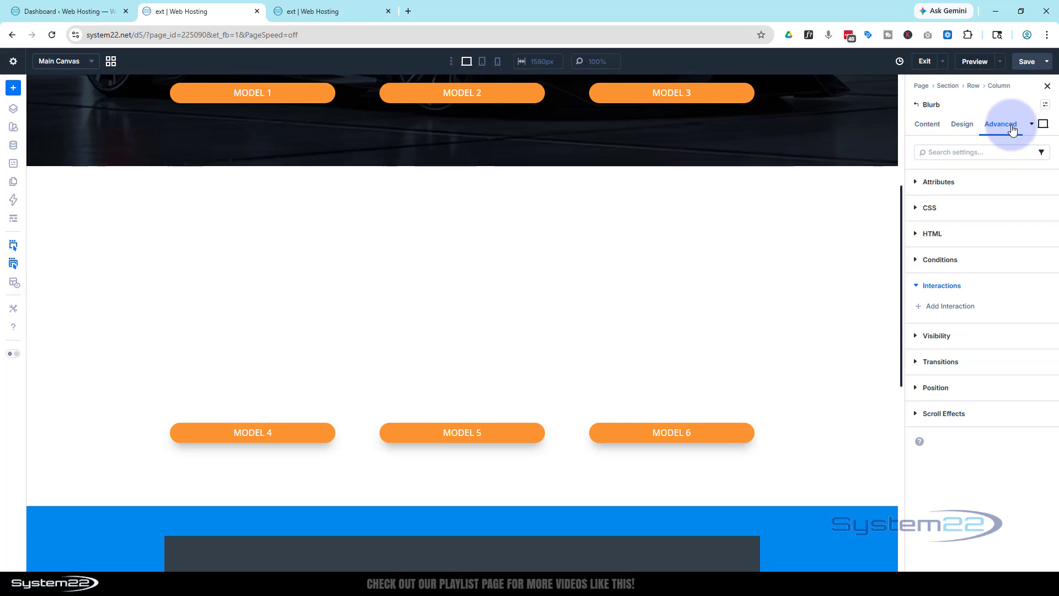
{"action": "left_click", "coordinate": [926, 124]}
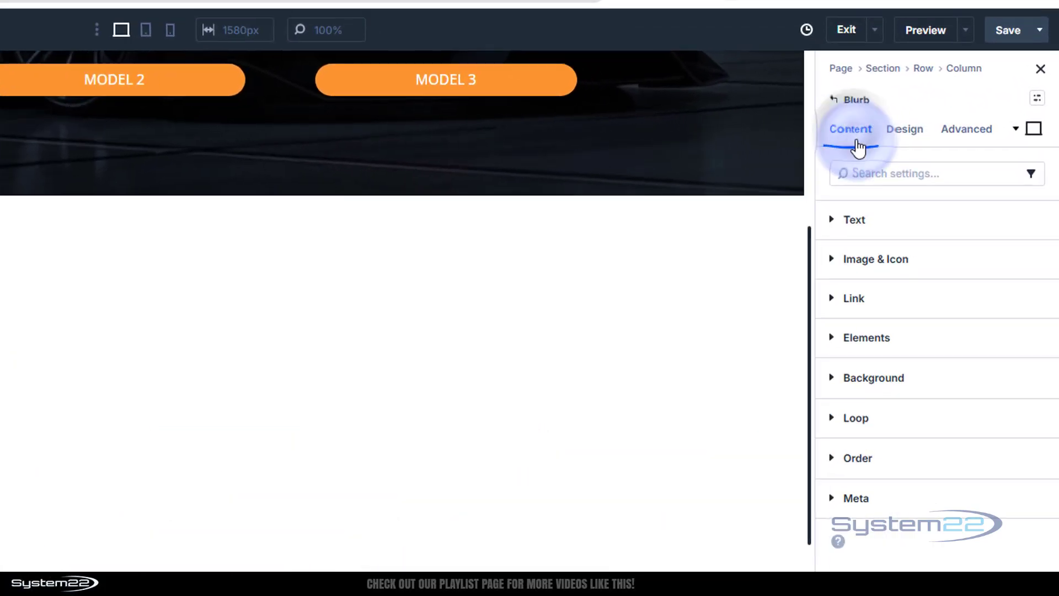
{"action": "left_click", "coordinate": [874, 501]}
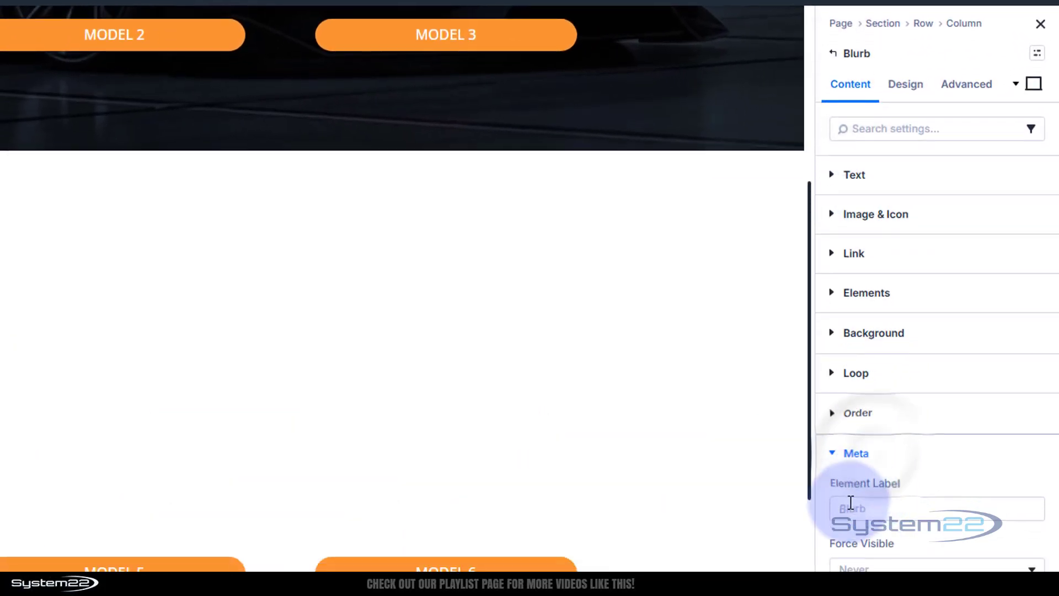
{"action": "left_click", "coordinate": [848, 439]}
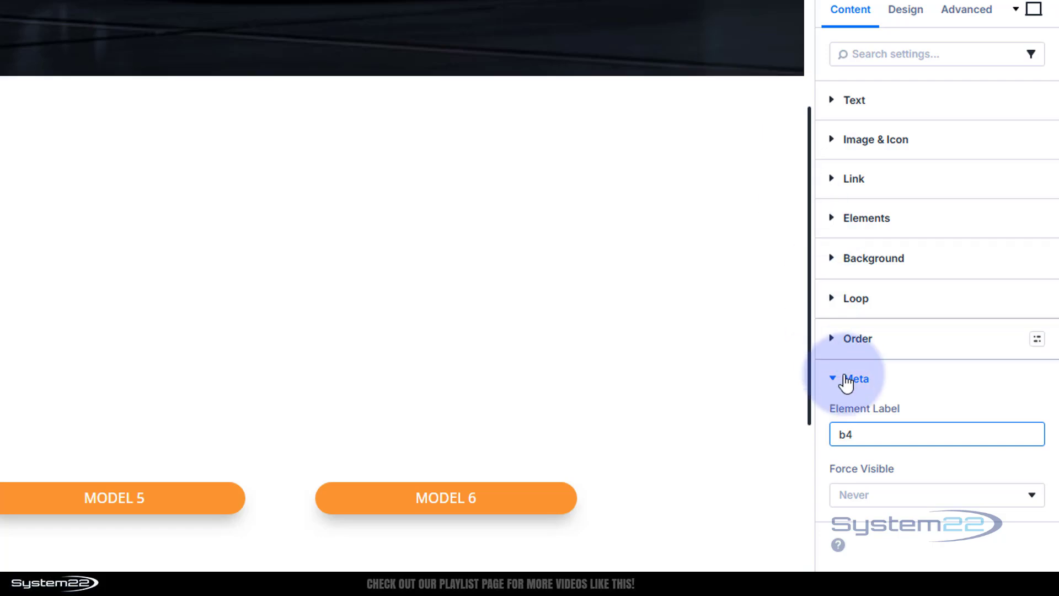
- Label the blurb above the Model 5 button b5 and the one above the Model 6 button b6
{"action": "left_click", "coordinate": [126, 308]}
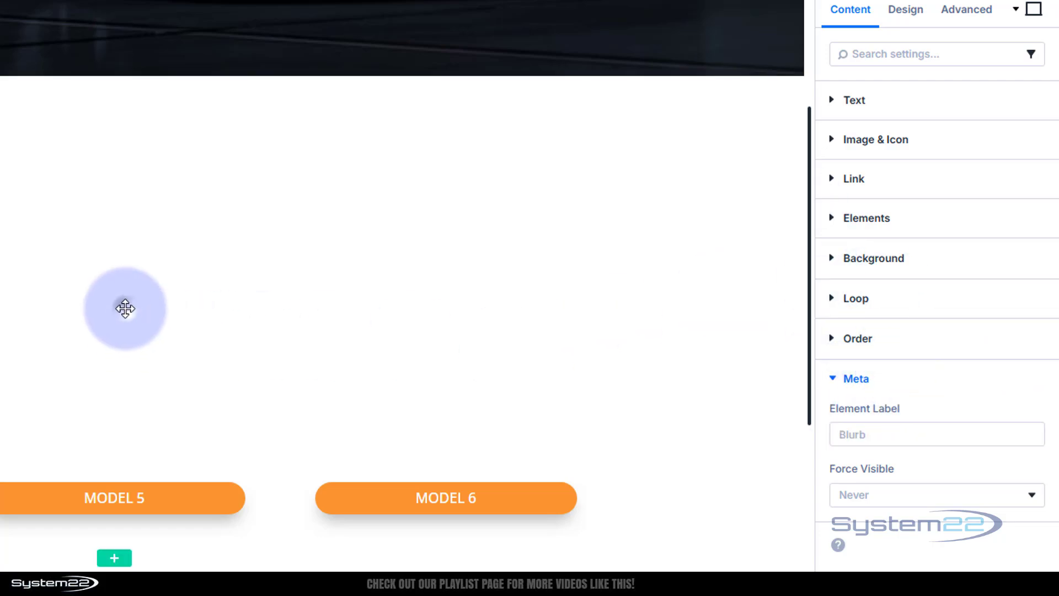
{"action": "left_click", "coordinate": [834, 436]}
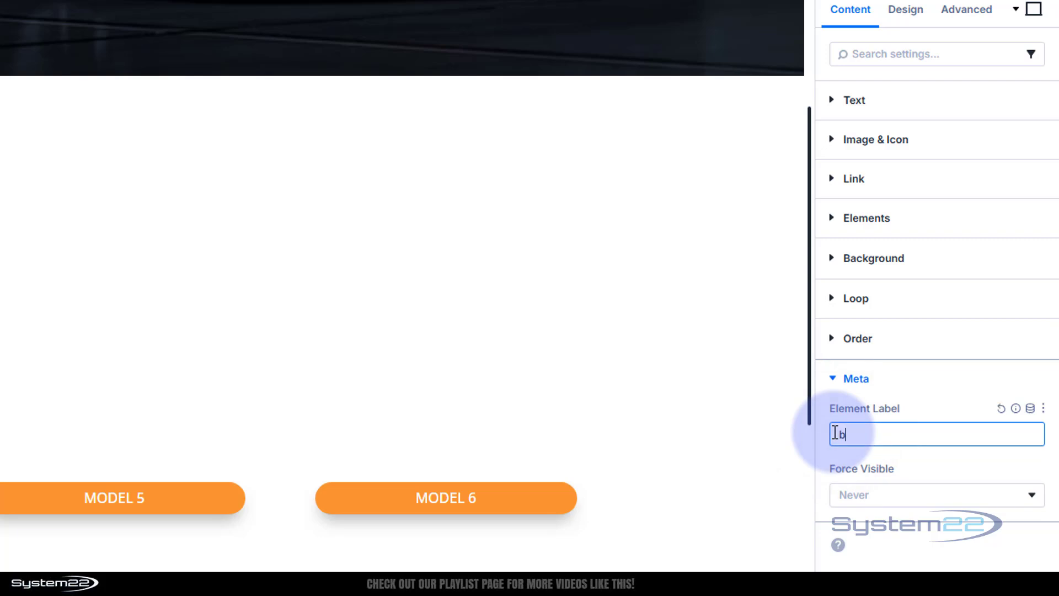
{"action": "type", "text": "b5"}
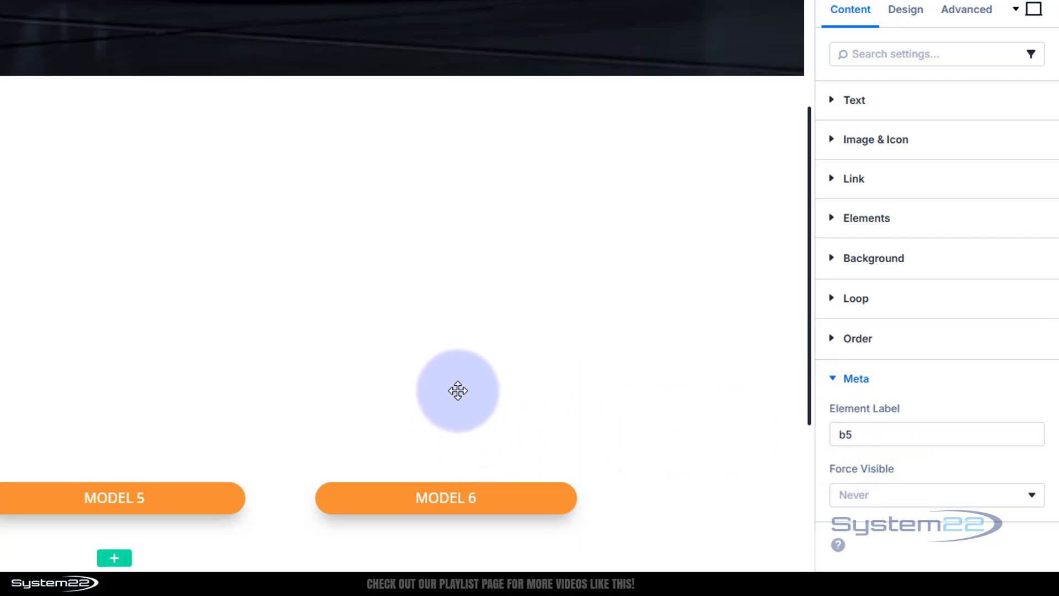
{"action": "left_click", "coordinate": [460, 391]}
{"action": "left_click", "coordinate": [863, 434]}
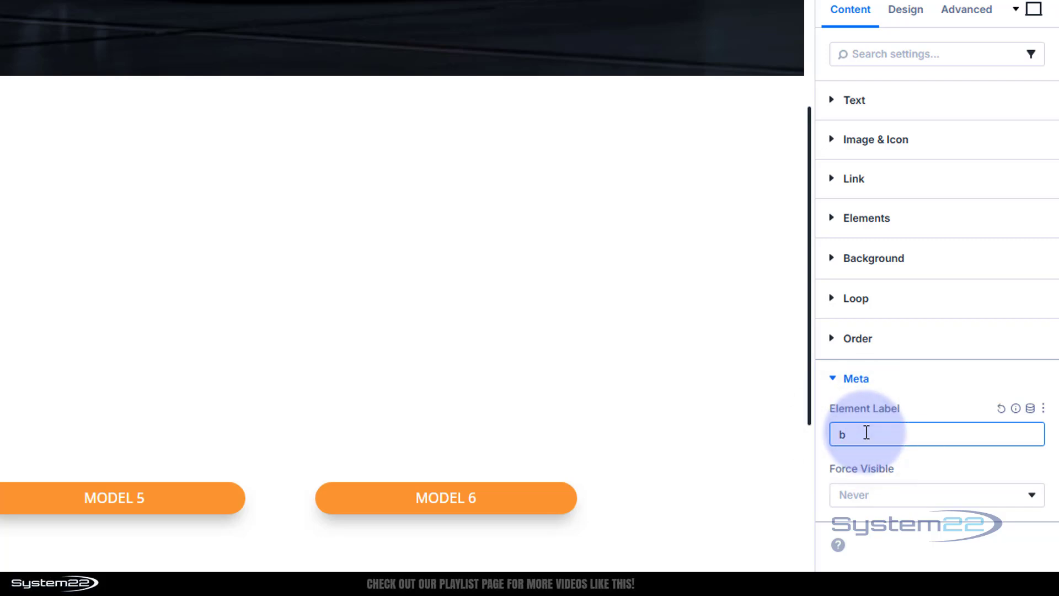
{"action": "type", "text": "b6"}
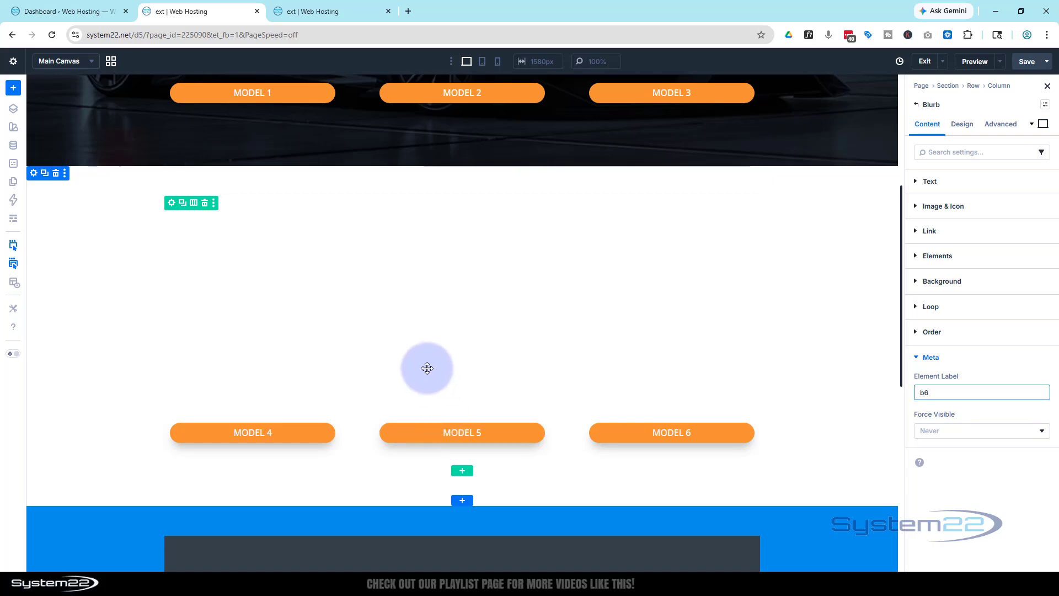
- Add a Click interaction to the Model 4 button with Toggle Attribute as its effect action
{"action": "left_click", "coordinate": [291, 437]}
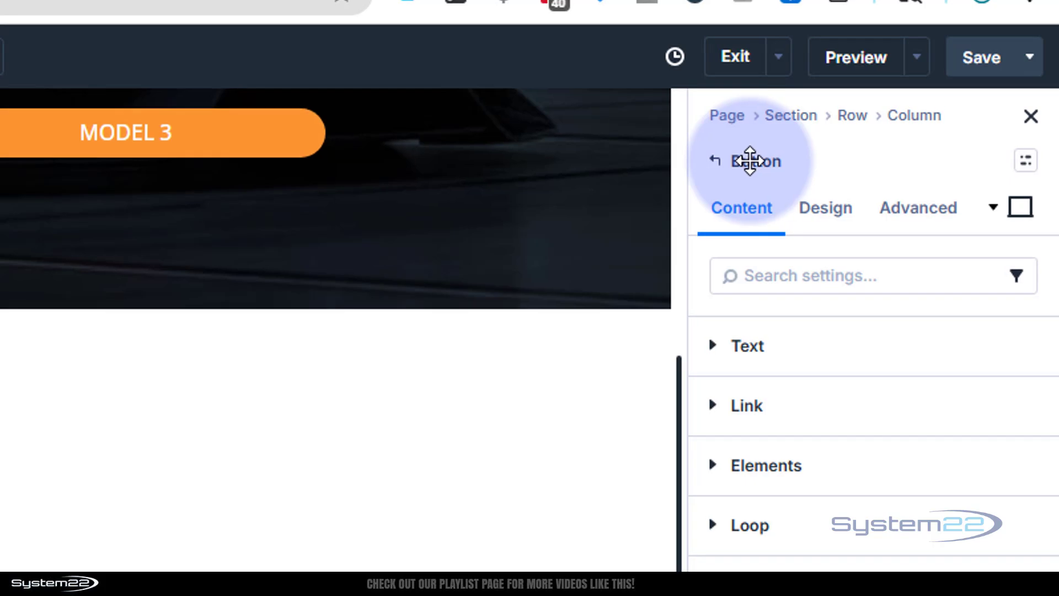
{"action": "left_click", "coordinate": [918, 209]}
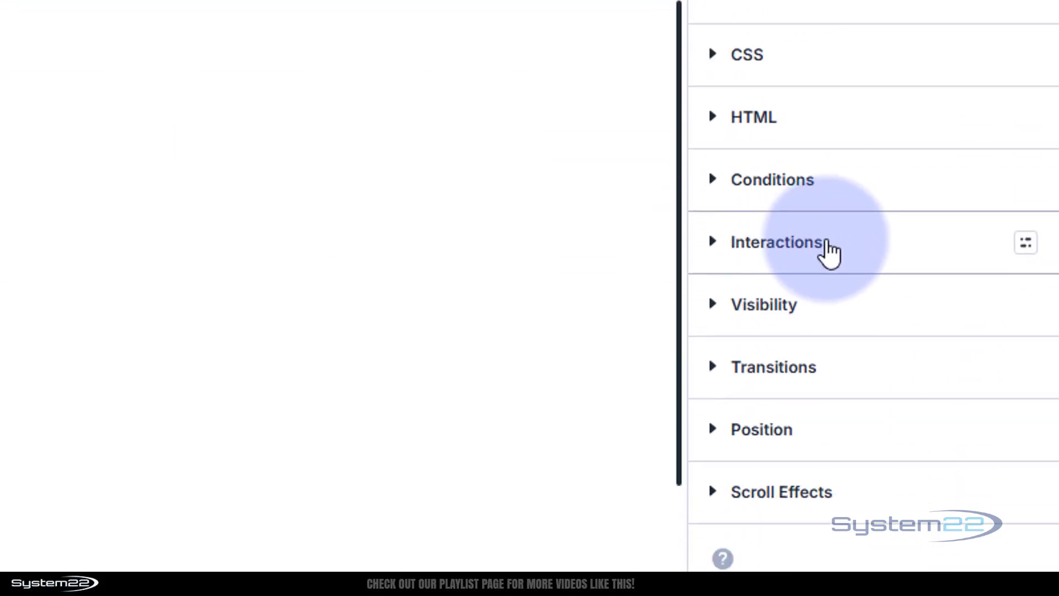
{"action": "left_click", "coordinate": [825, 241]}
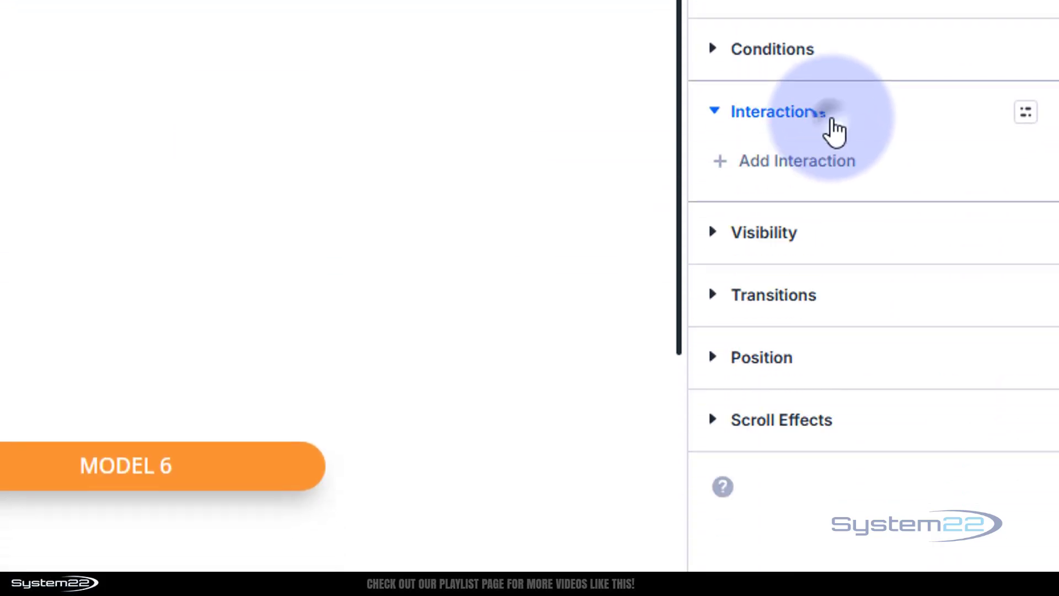
{"action": "left_click", "coordinate": [818, 168]}
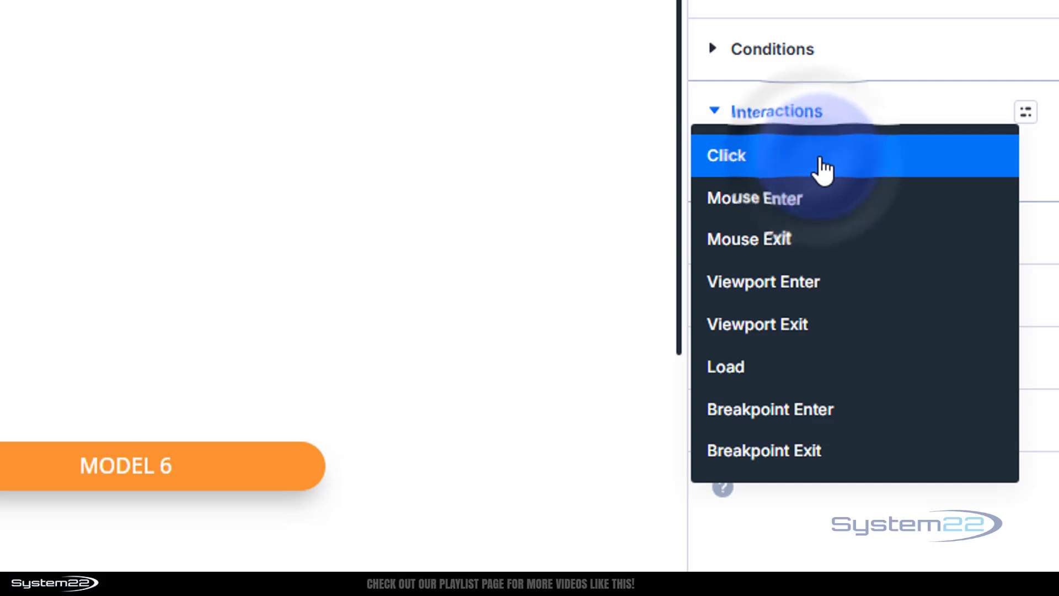
{"action": "left_click", "coordinate": [735, 157]}
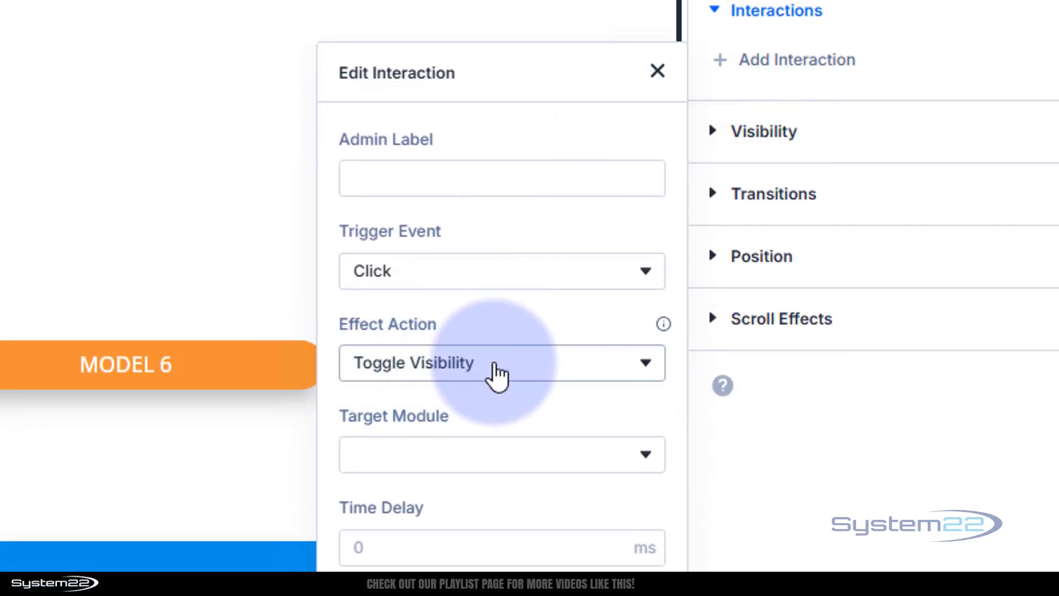
{"action": "left_click", "coordinate": [503, 377]}
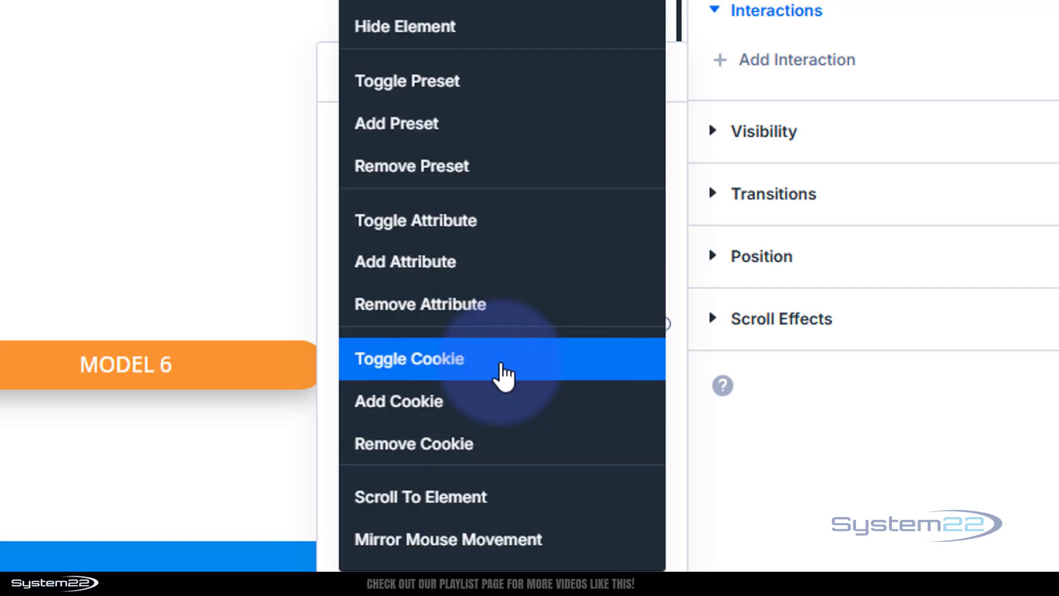
{"action": "left_click", "coordinate": [427, 234]}
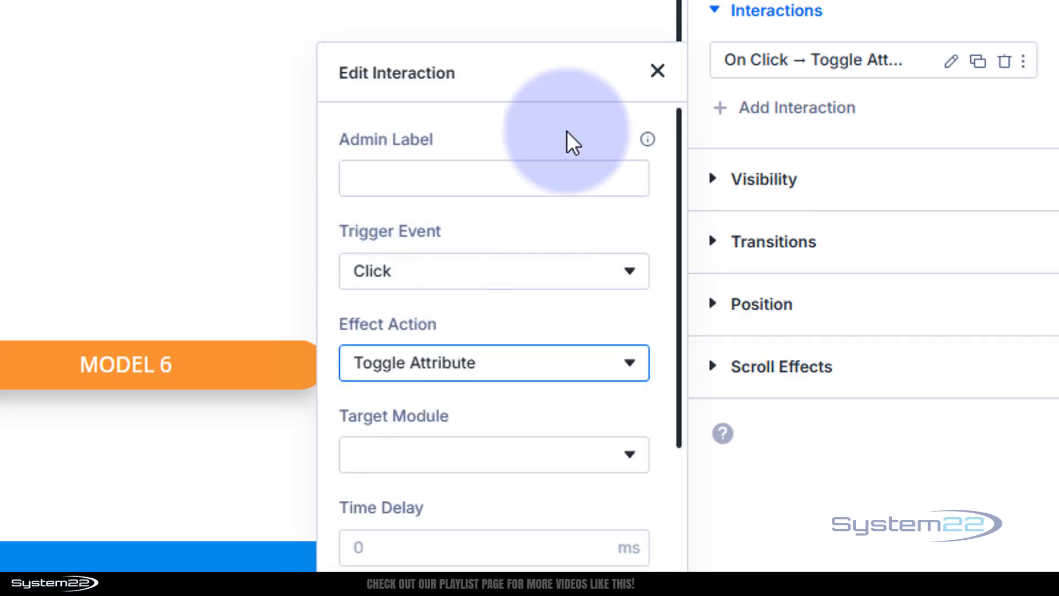
- Set the target module of the Model 4 button's interaction to Blurb (b4)
{"action": "scroll", "coordinate": [573, 133], "scroll_direction": "down", "scroll_amount": 2}
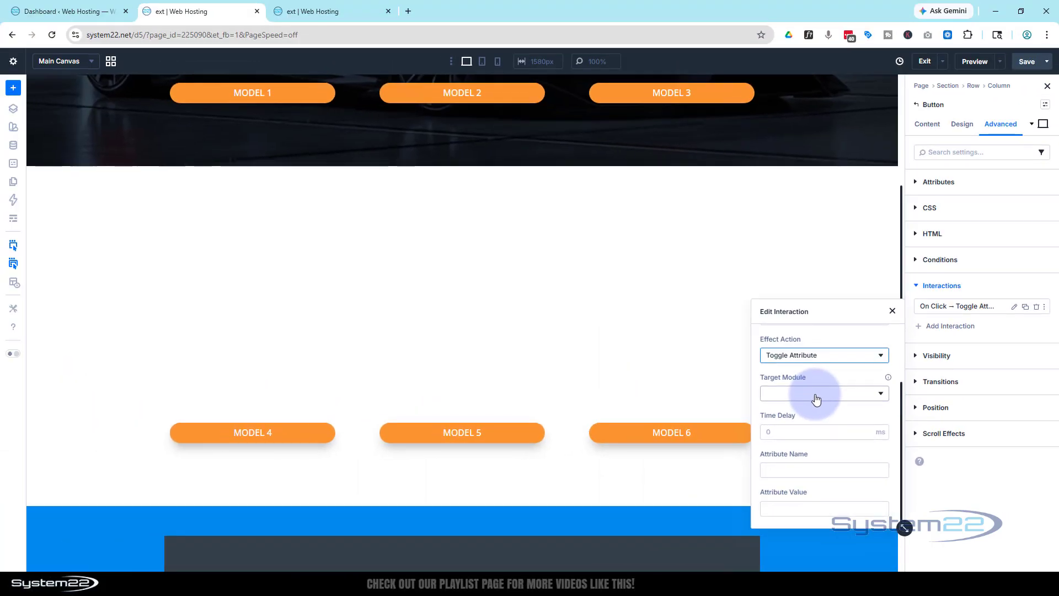
{"action": "left_click", "coordinate": [816, 393]}
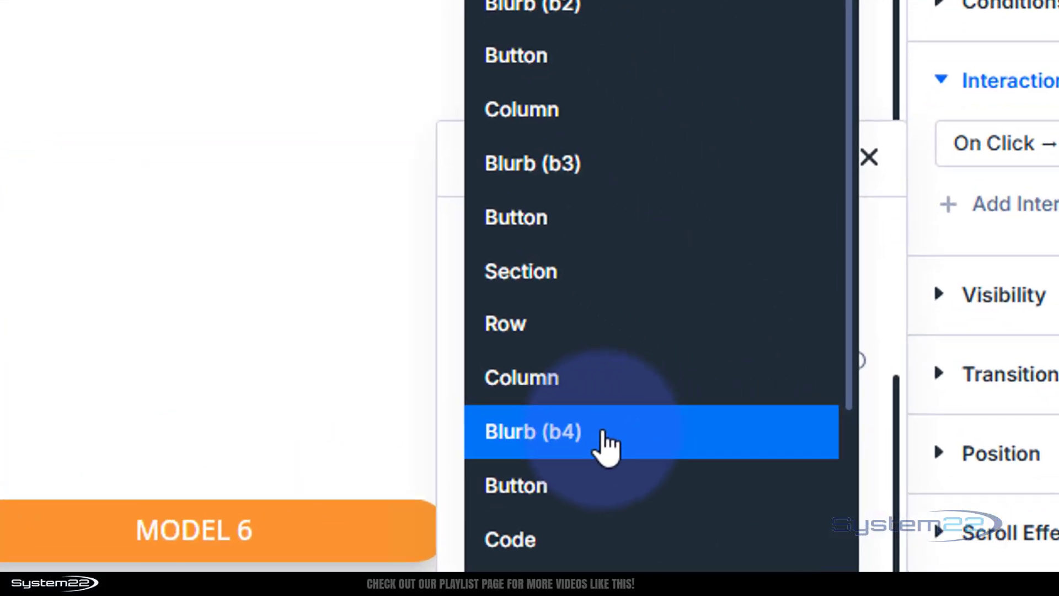
{"action": "left_click", "coordinate": [824, 489]}
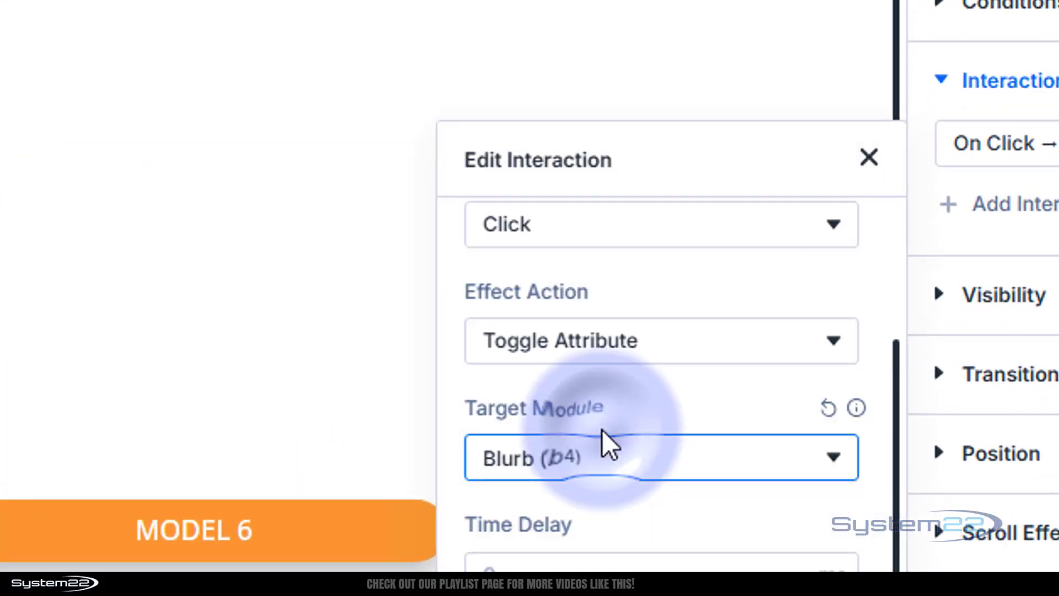
{"action": "left_click", "coordinate": [646, 470]}
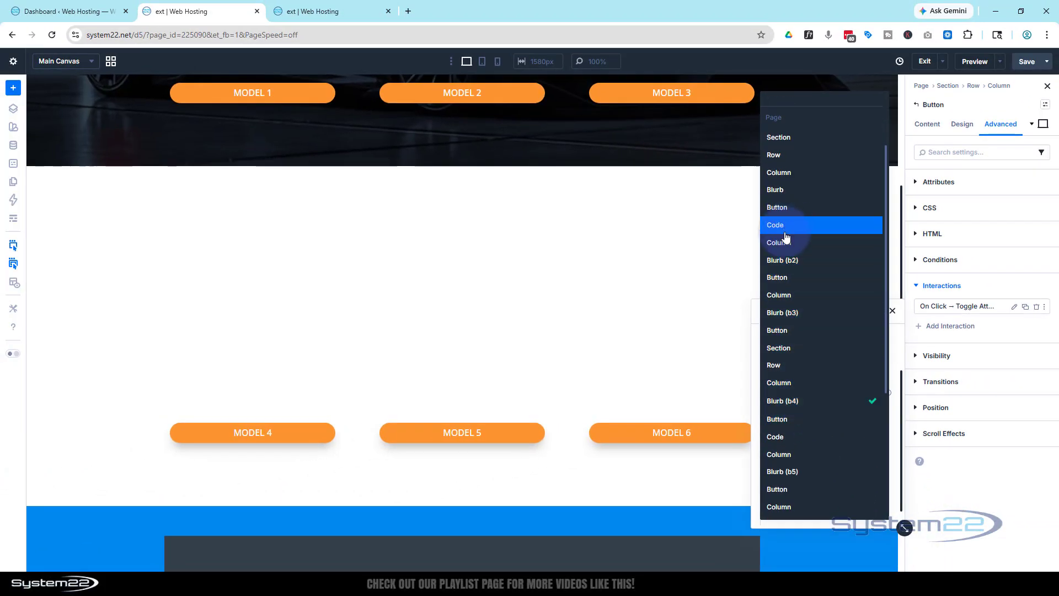
{"action": "scroll", "coordinate": [798, 424], "scroll_direction": "down", "scroll_amount": 1}
{"action": "scroll", "coordinate": [799, 427], "scroll_direction": "down", "scroll_amount": 2}
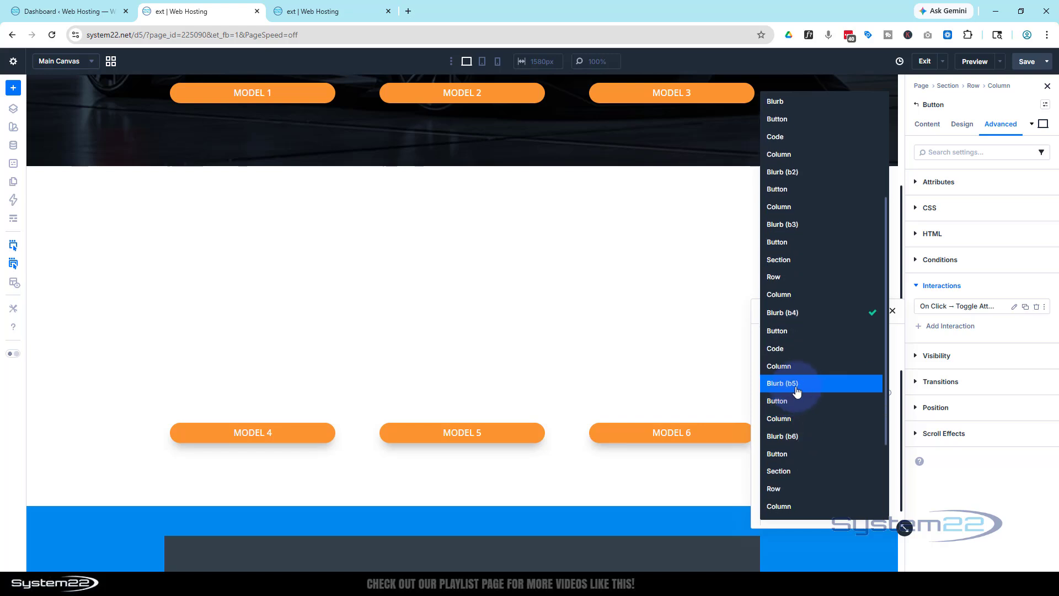
{"action": "scroll", "coordinate": [799, 389], "scroll_direction": "down", "scroll_amount": 3}
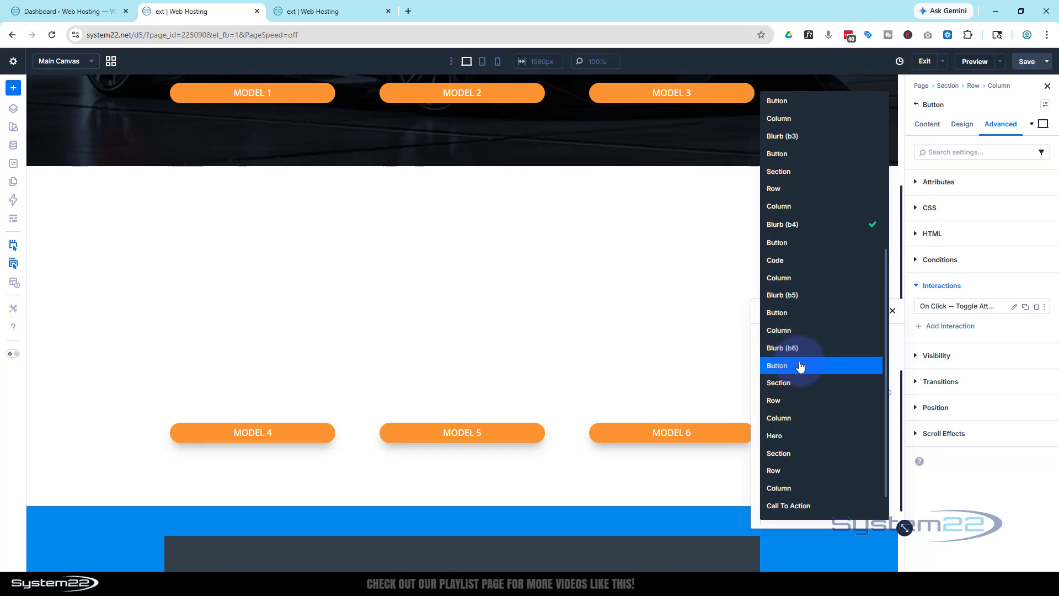
{"action": "left_click", "coordinate": [896, 336]}
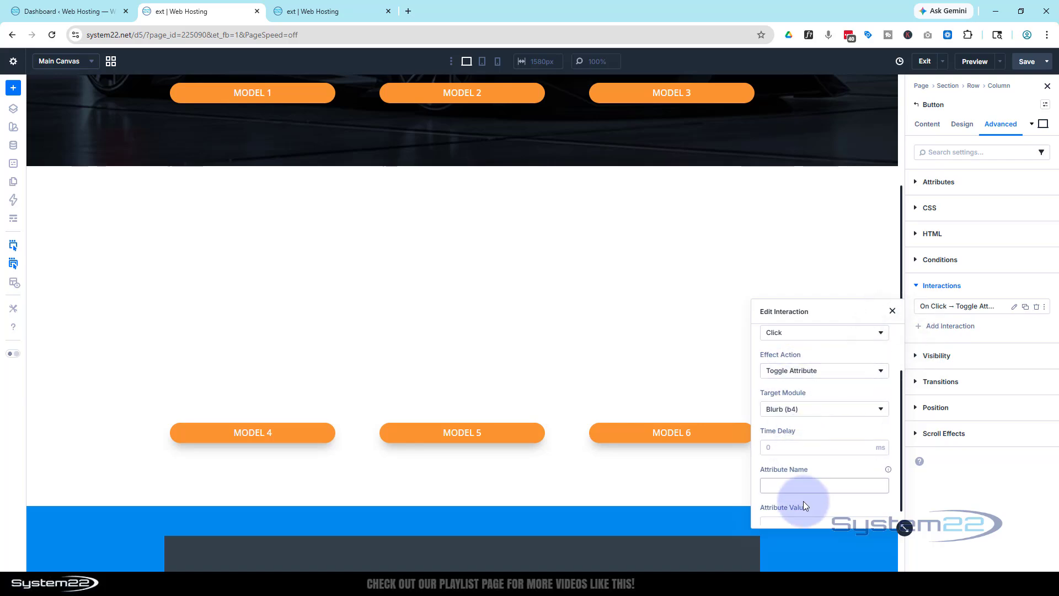
- Set the Model 4 interaction's attribute name to class and its attribute value to show
{"action": "scroll", "coordinate": [795, 476], "scroll_direction": "down", "scroll_amount": 1}
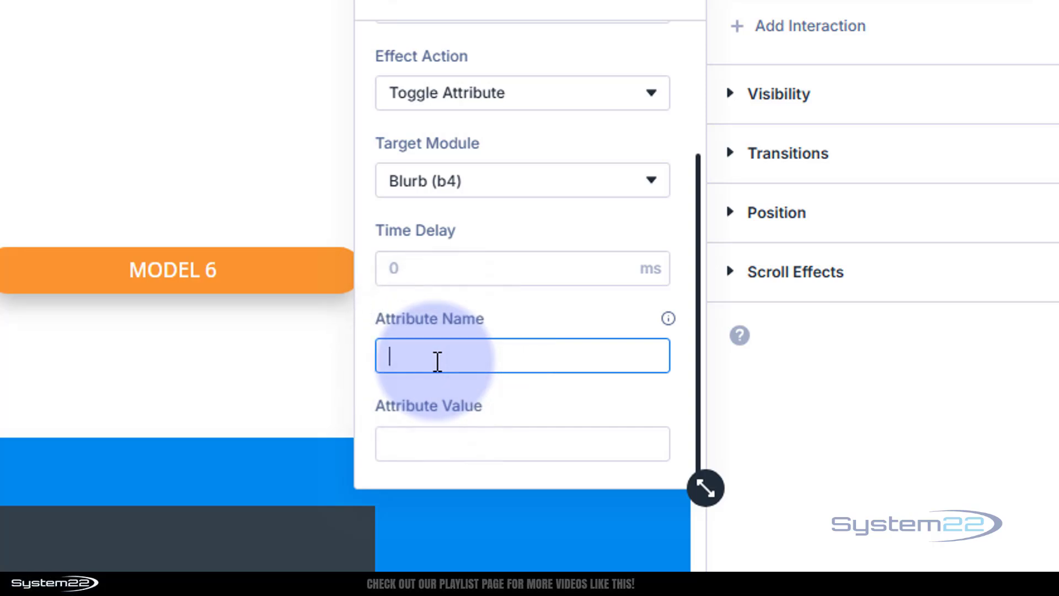
{"action": "left_click", "coordinate": [395, 444]}
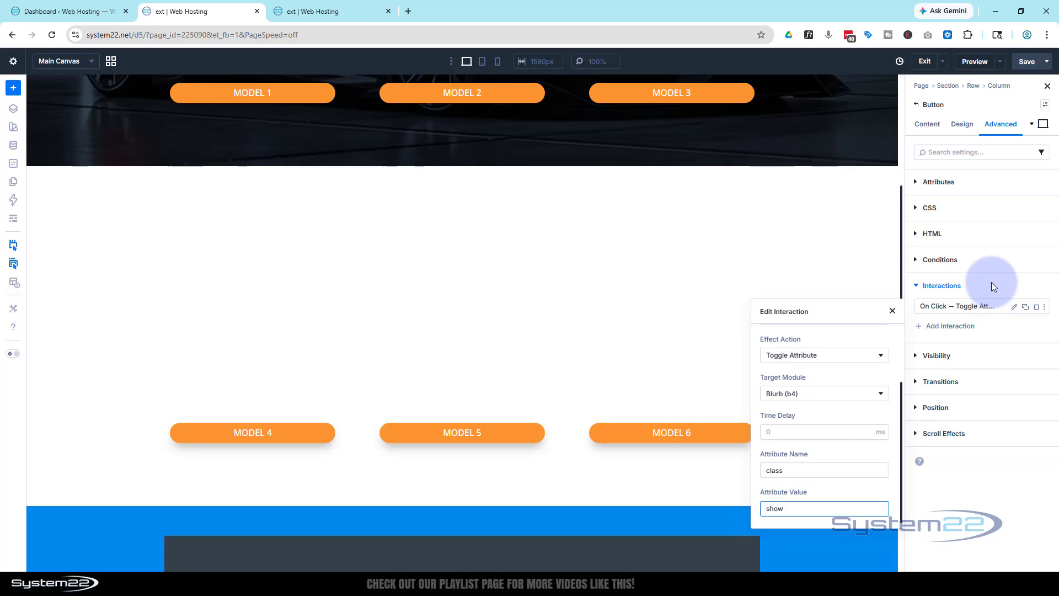
{"action": "left_click", "coordinate": [991, 285]}
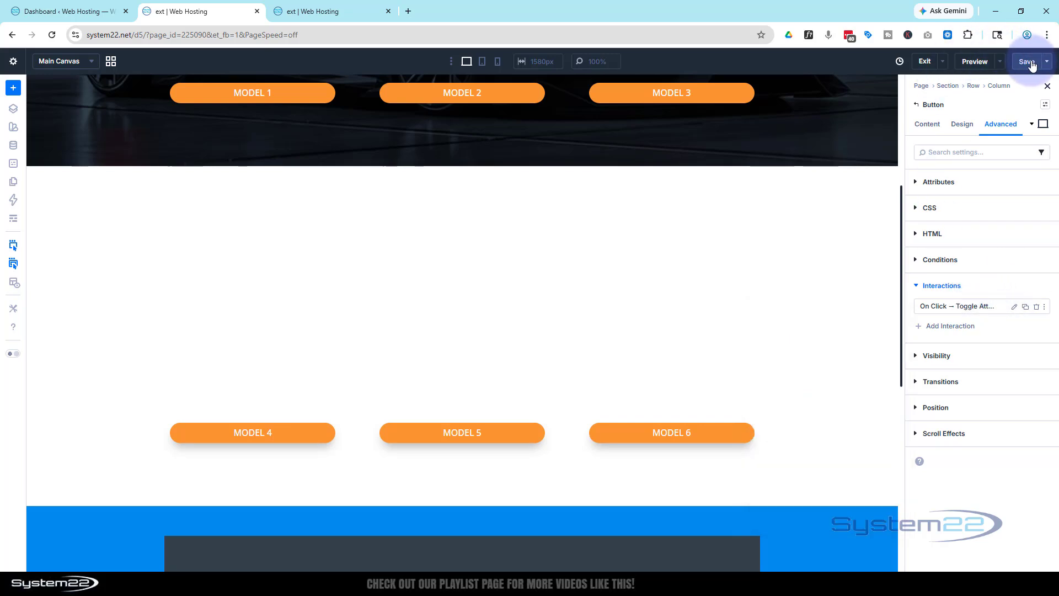
- Reload the page preview and test repeatedly whether the Model 4 button toggles the blurb above it
{"action": "left_click", "coordinate": [326, 21]}
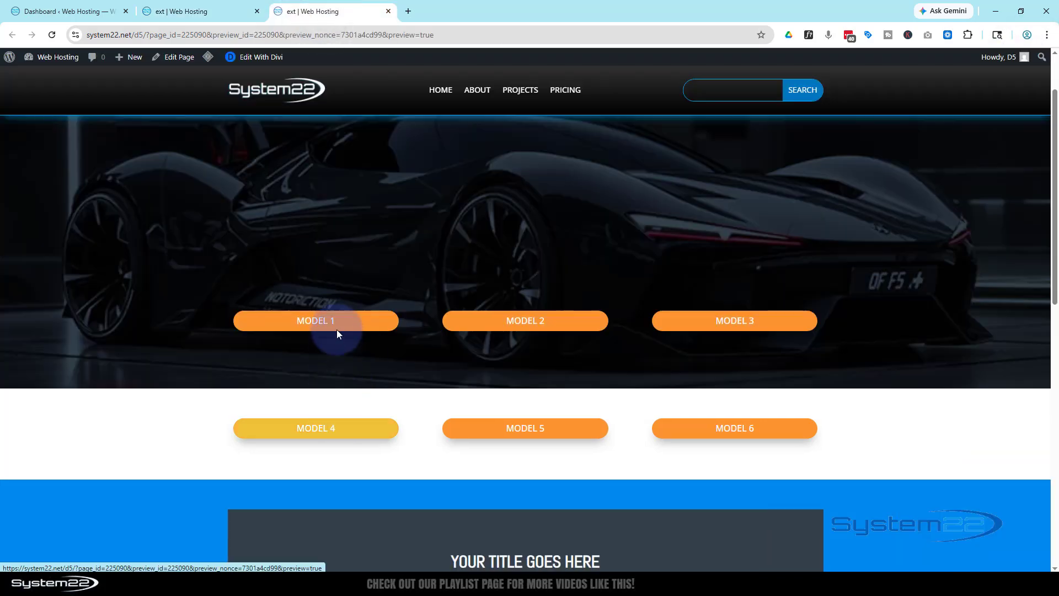
{"action": "left_click", "coordinate": [56, 34]}
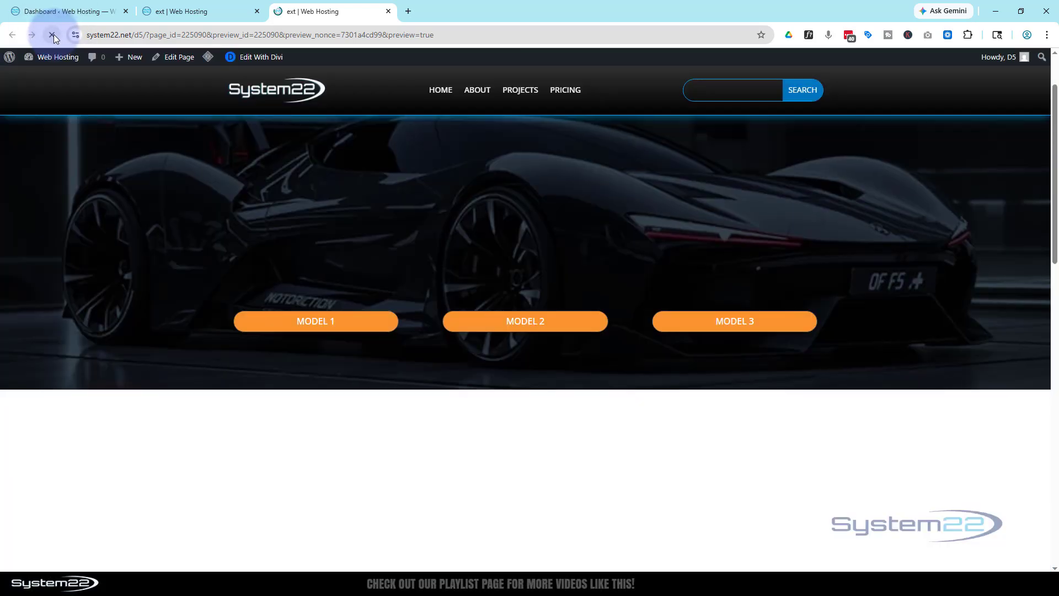
{"action": "scroll", "coordinate": [85, 215], "scroll_direction": "down", "scroll_amount": 4}
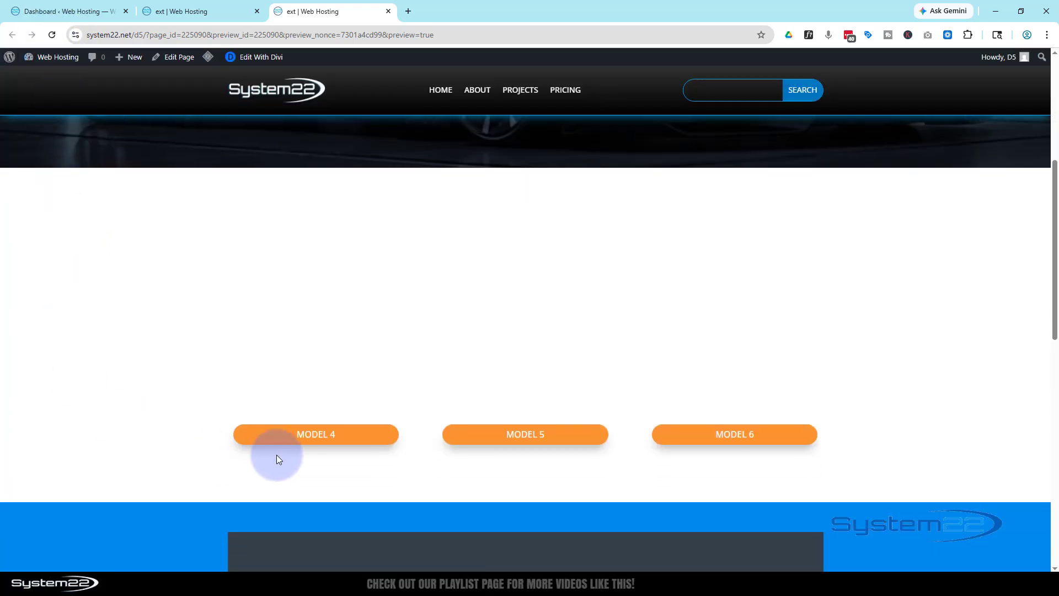
{"action": "left_click", "coordinate": [290, 444]}
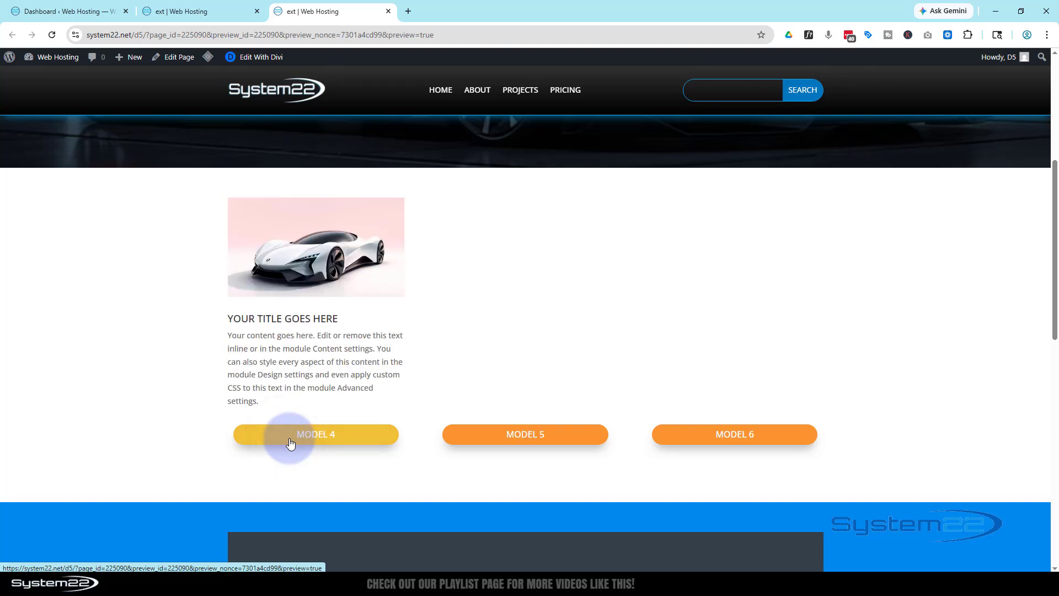
{"action": "left_click", "coordinate": [290, 444]}
{"action": "left_click", "coordinate": [290, 444]}
{"action": "left_click", "coordinate": [291, 444]}
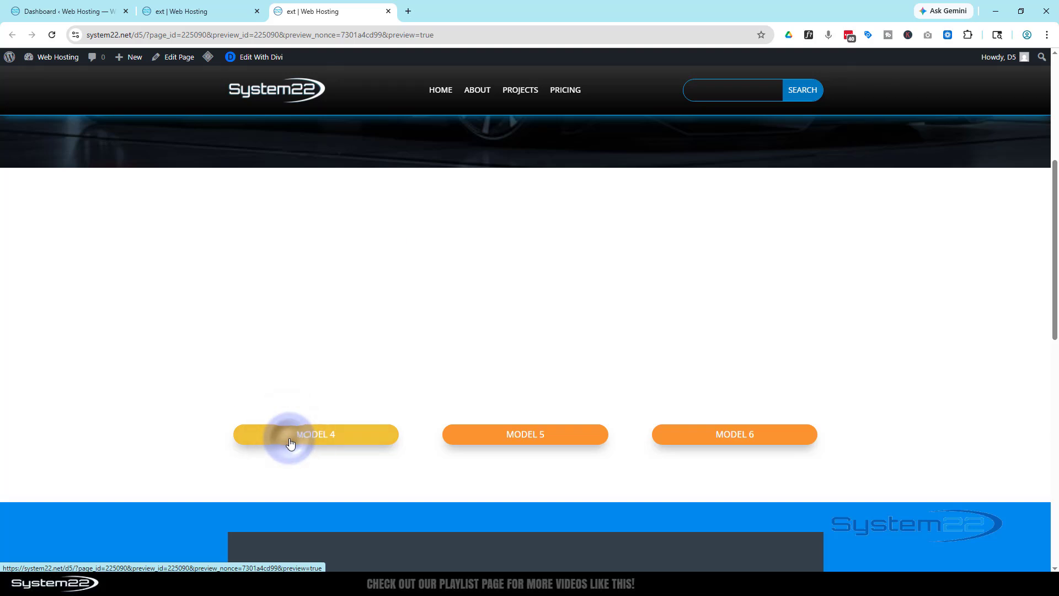
{"action": "left_click", "coordinate": [291, 444]}
{"action": "left_click", "coordinate": [290, 444]}
- Return to the builder and add a Click interaction to the Model 5 button with Toggle Attribute as its effect action
{"action": "left_click", "coordinate": [175, 10]}
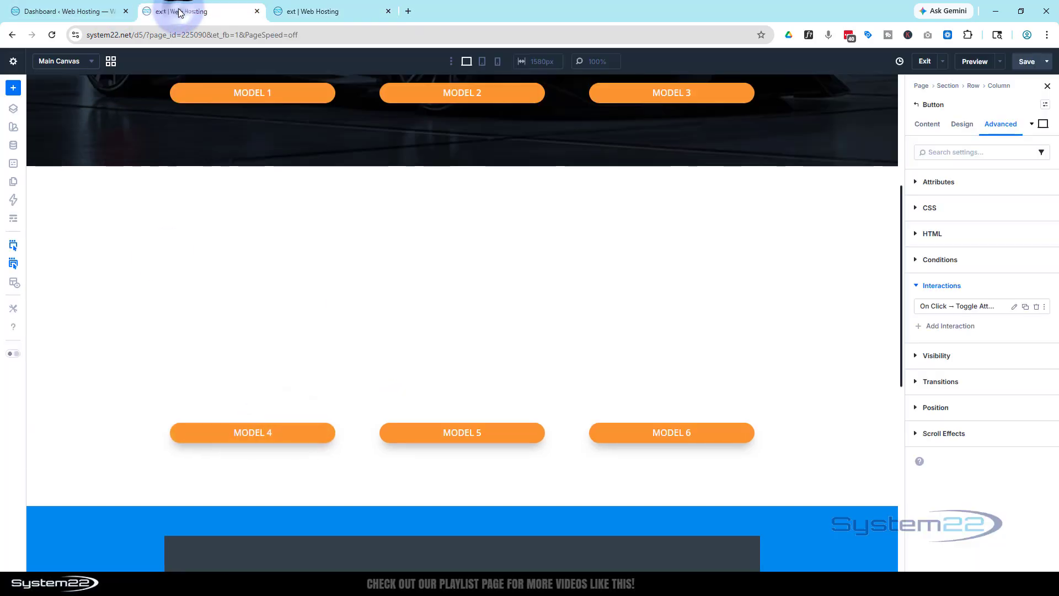
{"action": "mouse_move", "coordinate": [510, 438]}
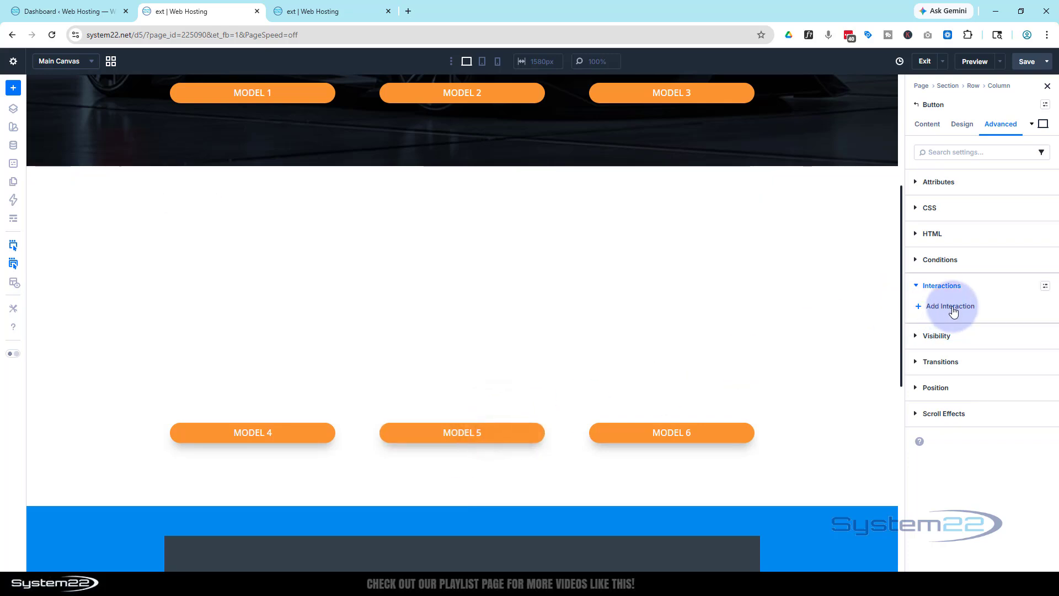
{"action": "left_click", "coordinate": [950, 307]}
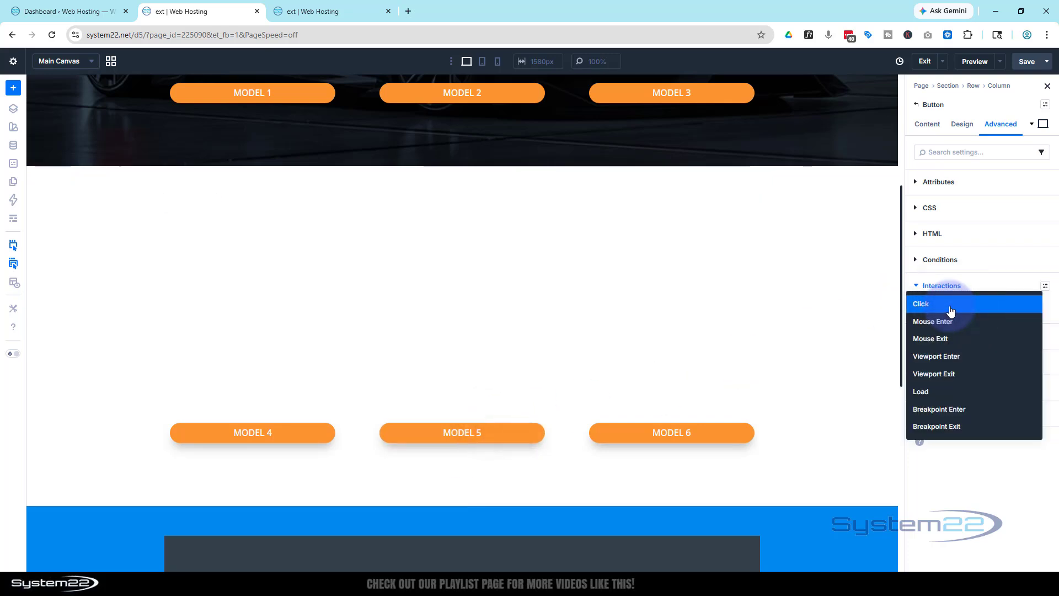
{"action": "left_click", "coordinate": [948, 309]}
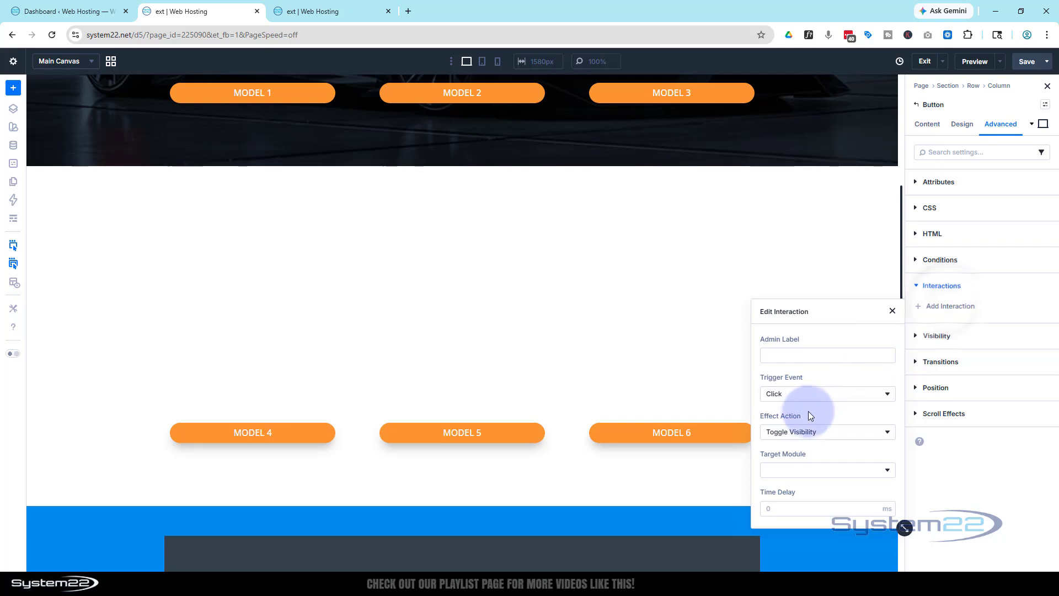
{"action": "left_click", "coordinate": [822, 436]}
{"action": "left_click", "coordinate": [799, 372]}
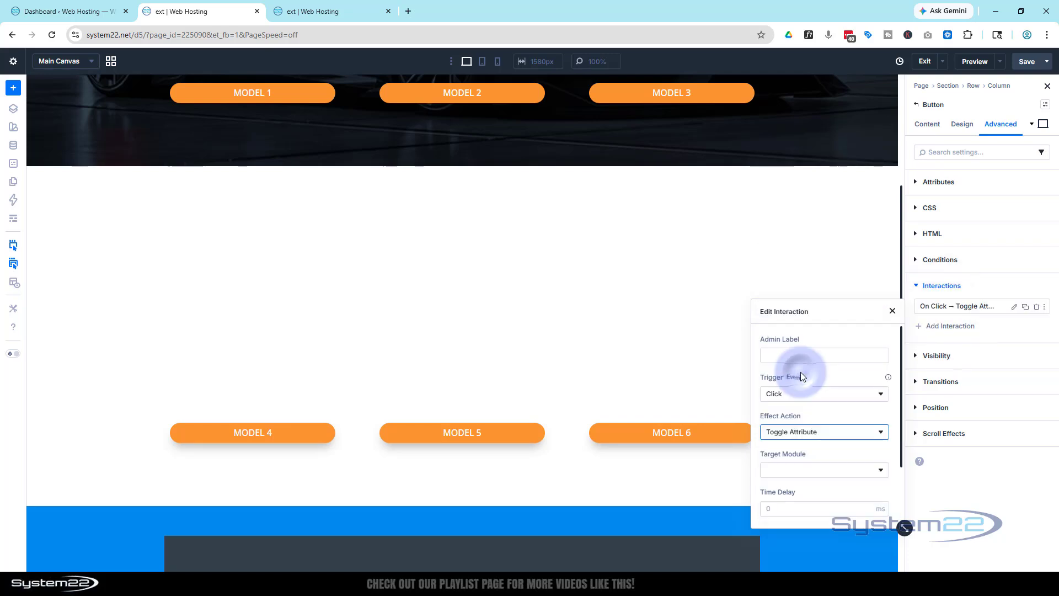
- Set the target module of the Model 5 button's interaction to Blurb (b5)
{"action": "scroll", "coordinate": [808, 454], "scroll_direction": "down", "scroll_amount": 2}
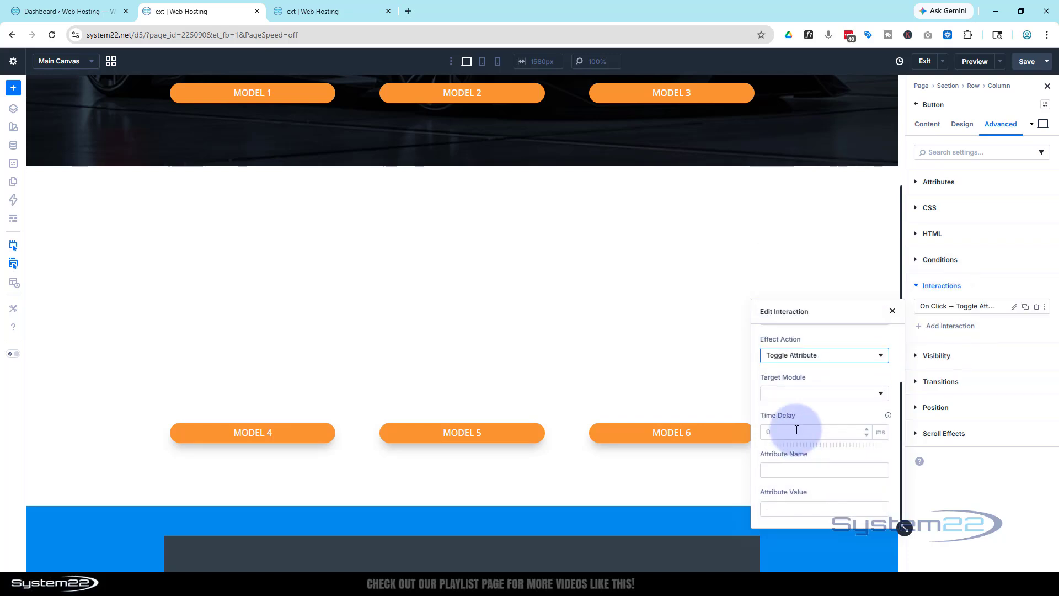
{"action": "left_click", "coordinate": [789, 395]}
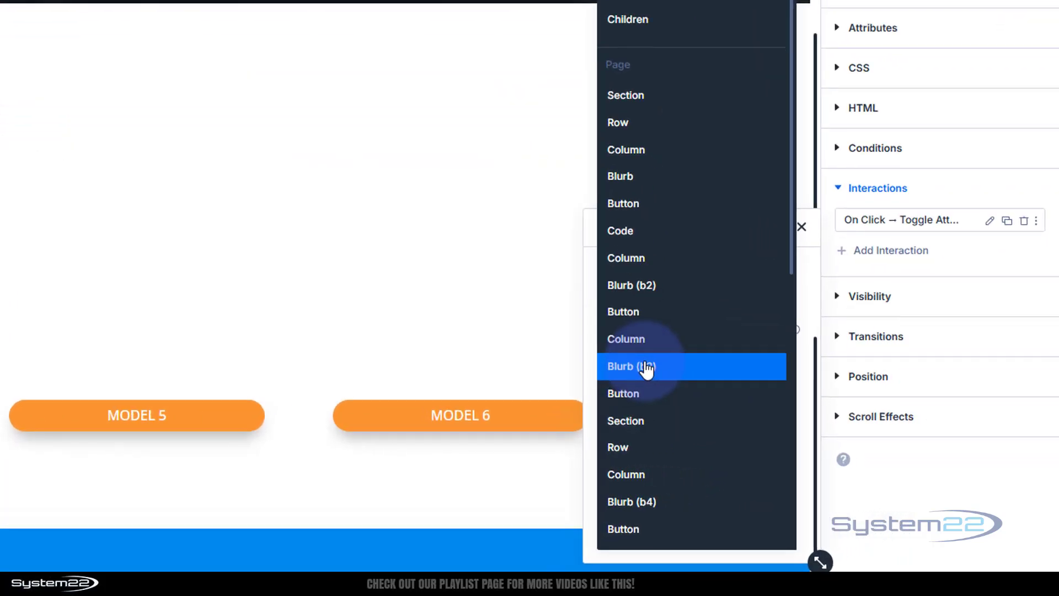
{"action": "scroll", "coordinate": [690, 441], "scroll_direction": "down", "scroll_amount": 5}
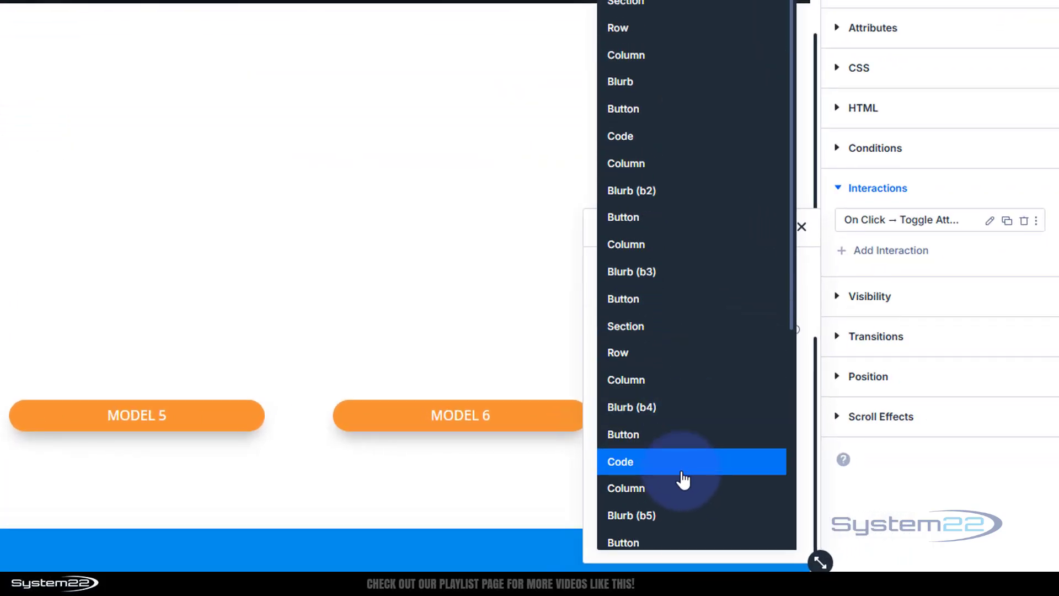
{"action": "left_click", "coordinate": [656, 345]}
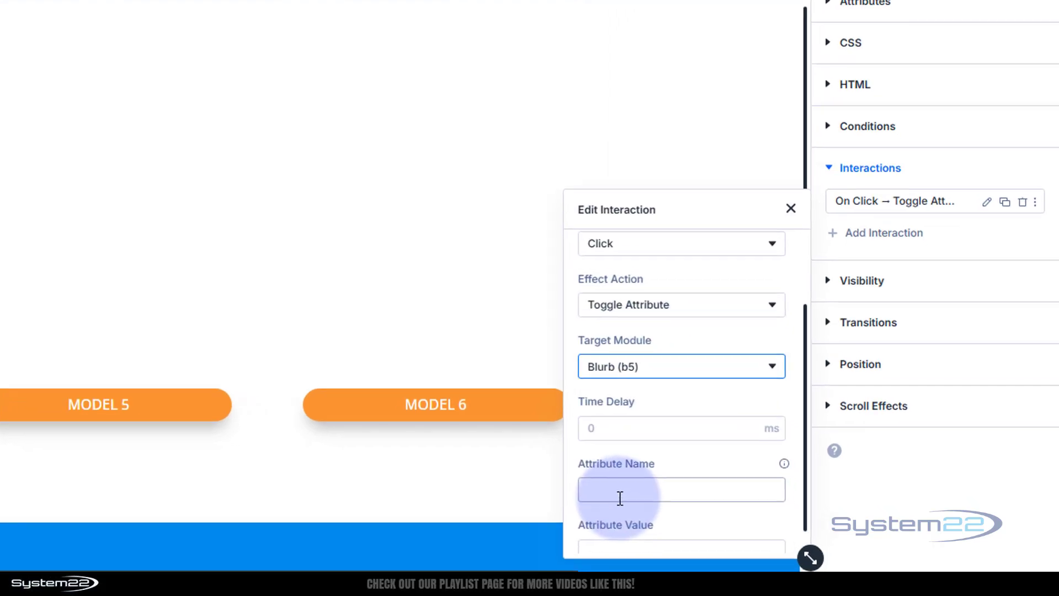
- Set the Model 5 interaction's attribute name to class and its attribute value to show, and close the interaction editor
{"action": "left_click", "coordinate": [450, 390]}
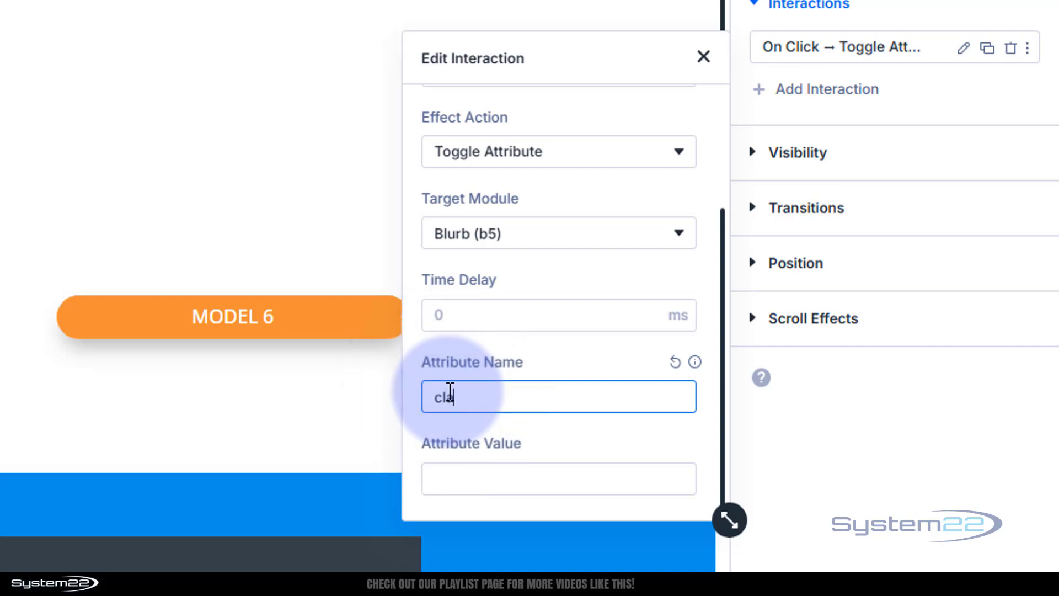
{"action": "left_click", "coordinate": [439, 479]}
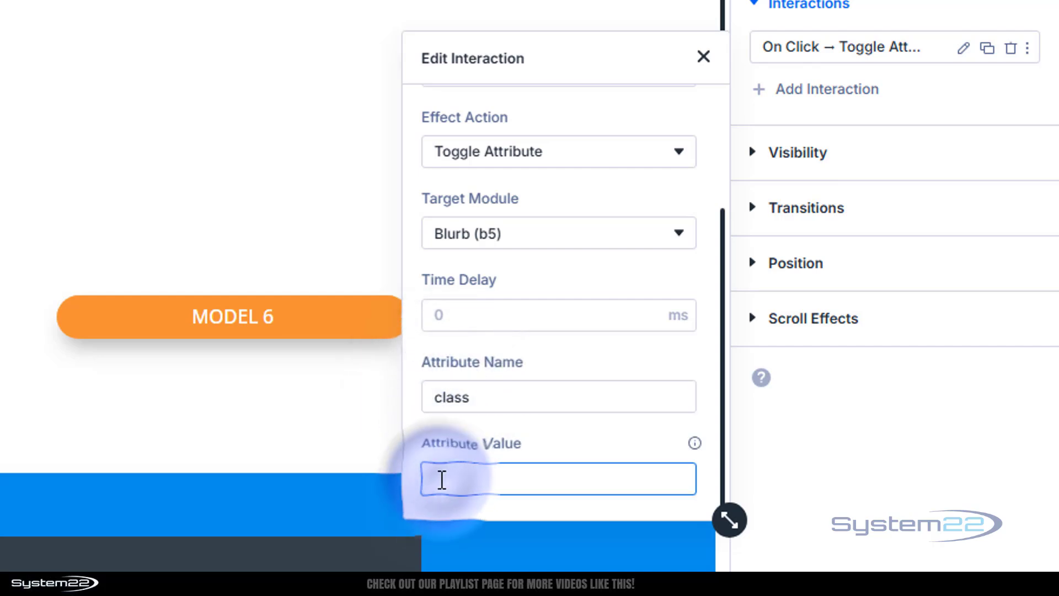
{"action": "type", "text": "show"}
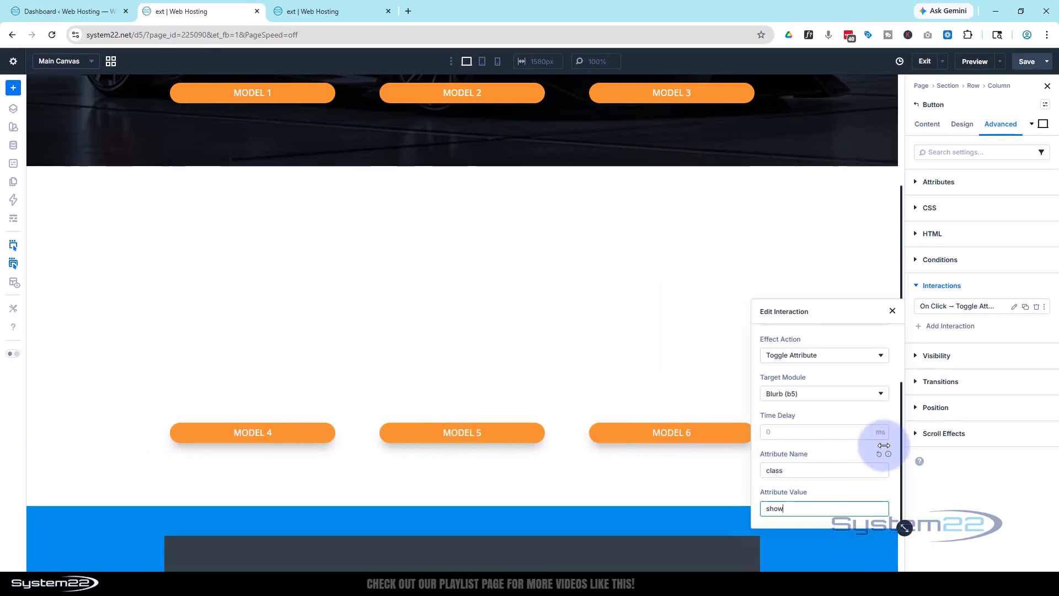
{"action": "left_click", "coordinate": [999, 289]}
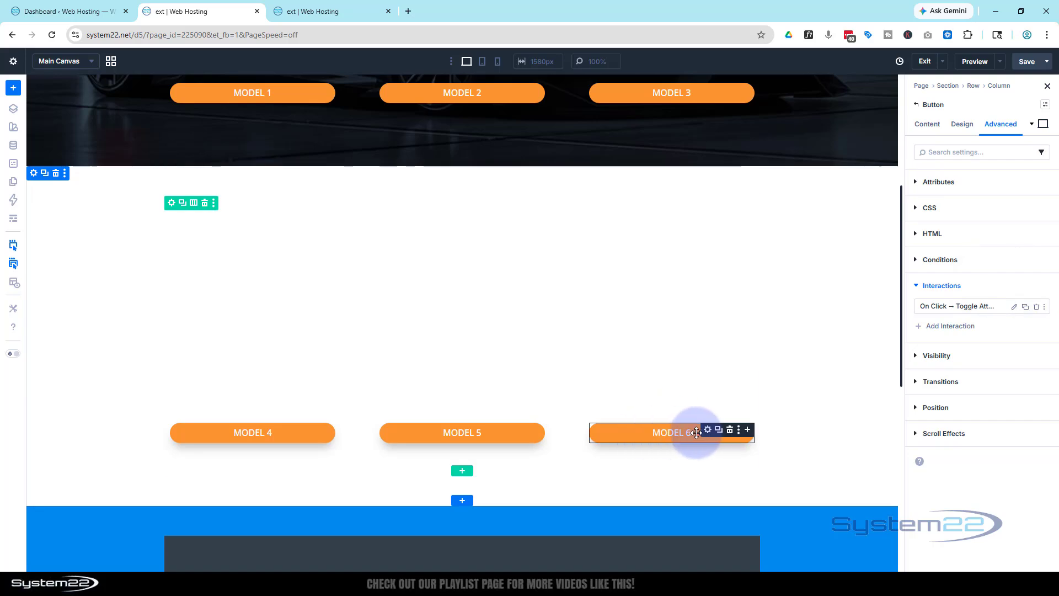
- Add a Click interaction to the Model 6 button with Toggle Attribute as its effect action
{"action": "left_click", "coordinate": [708, 431]}
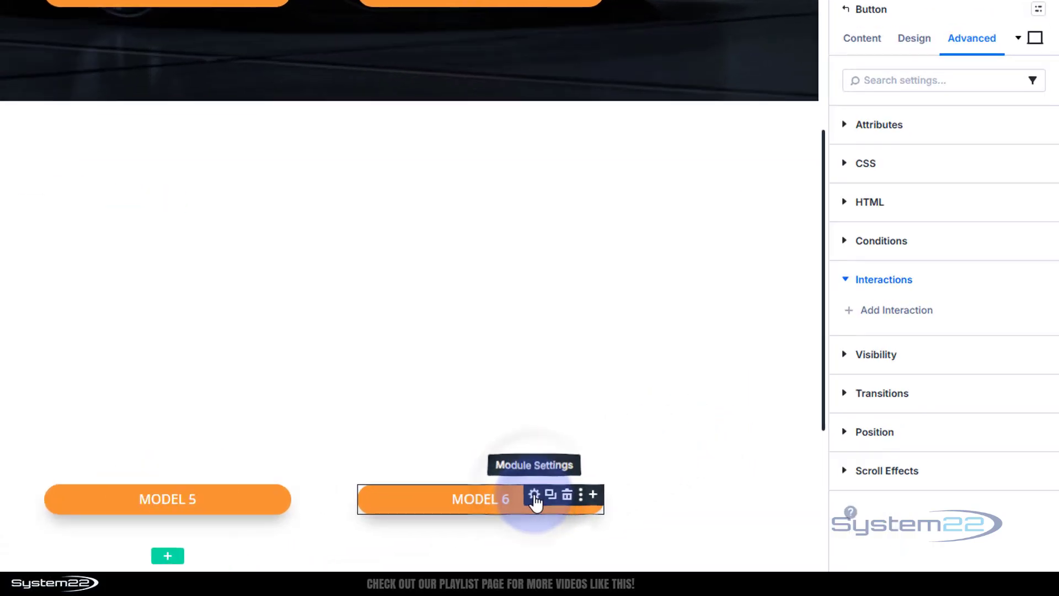
{"action": "left_click", "coordinate": [942, 307]}
{"action": "left_click", "coordinate": [794, 317]}
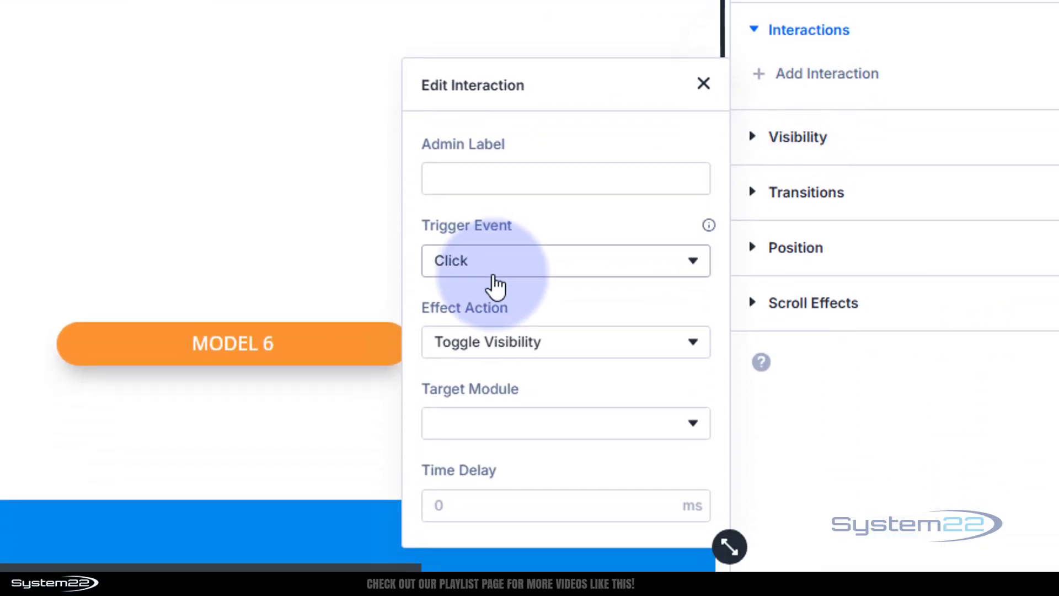
{"action": "left_click", "coordinate": [502, 343]}
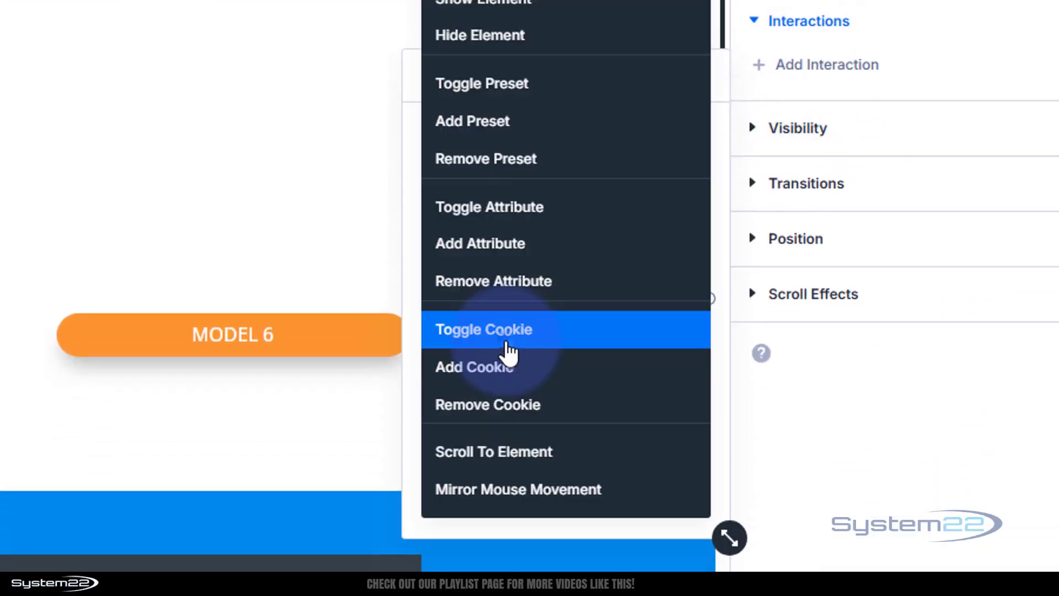
{"action": "left_click", "coordinate": [500, 215]}
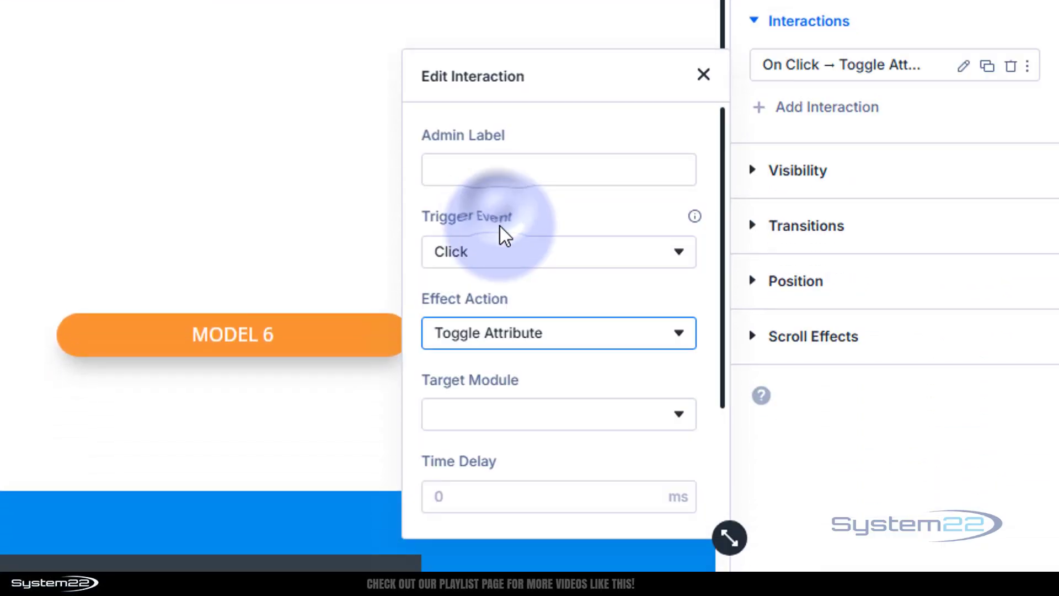
- Set the target module of the Model 6 button's interaction to Blurb (b6)
{"action": "left_click", "coordinate": [567, 434]}
{"action": "scroll", "coordinate": [567, 353], "scroll_direction": "down", "scroll_amount": 8}
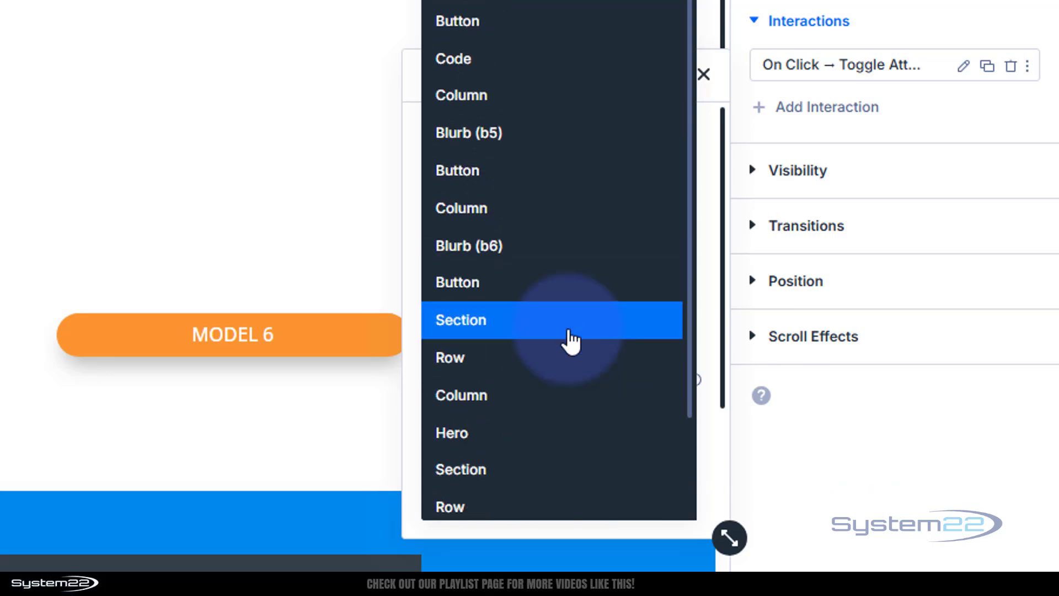
{"action": "left_click", "coordinate": [539, 259]}
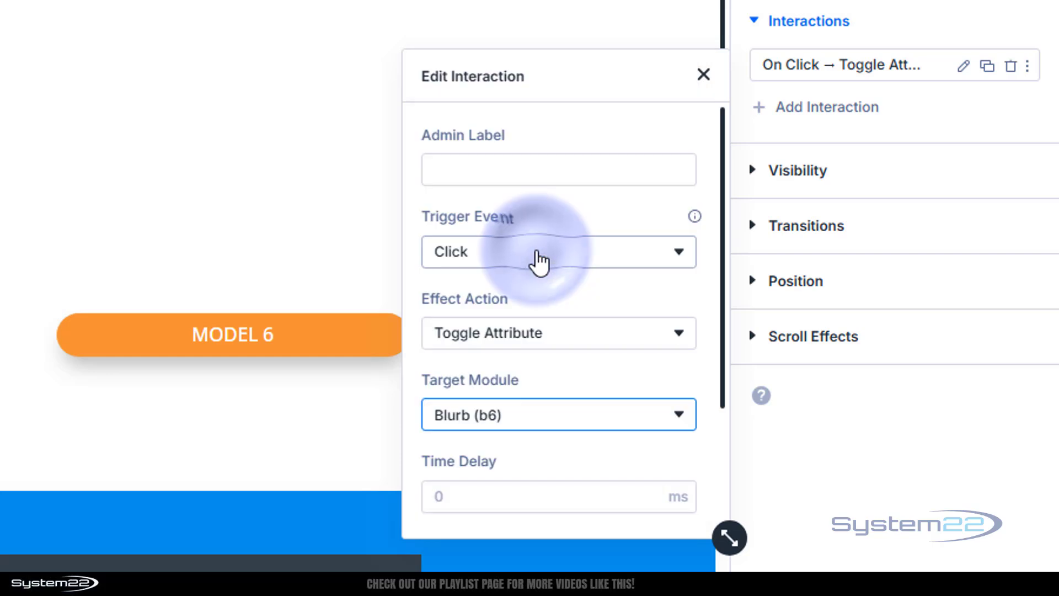
- Set the Model 6 interaction's attribute name to class and its attribute value to show, and save the page
{"action": "scroll", "coordinate": [528, 389], "scroll_direction": "down", "scroll_amount": 3}
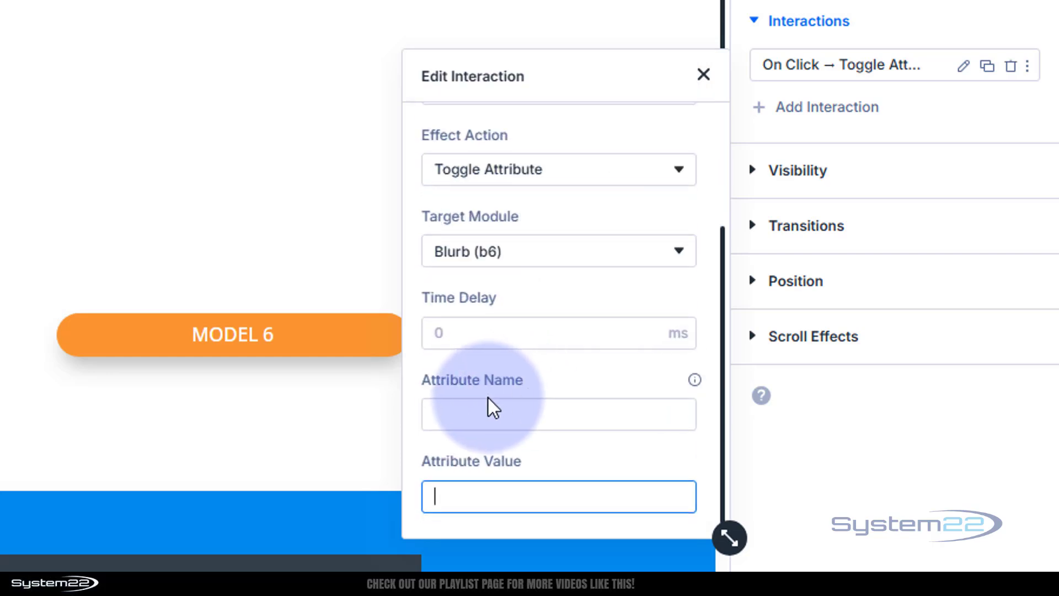
{"action": "left_click", "coordinate": [472, 415]}
{"action": "type", "text": "class"}
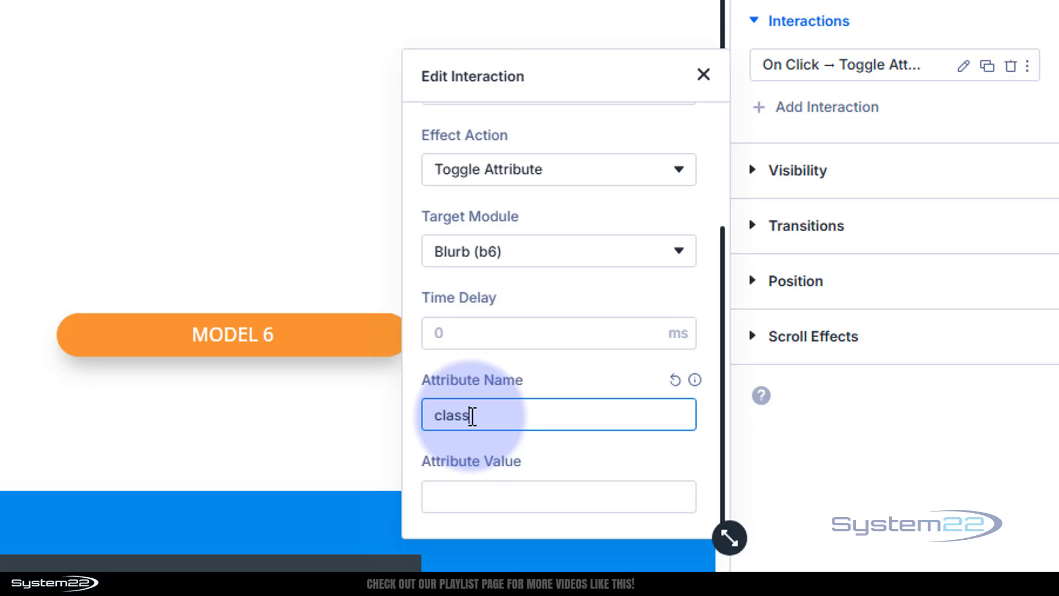
{"action": "left_click", "coordinate": [470, 498]}
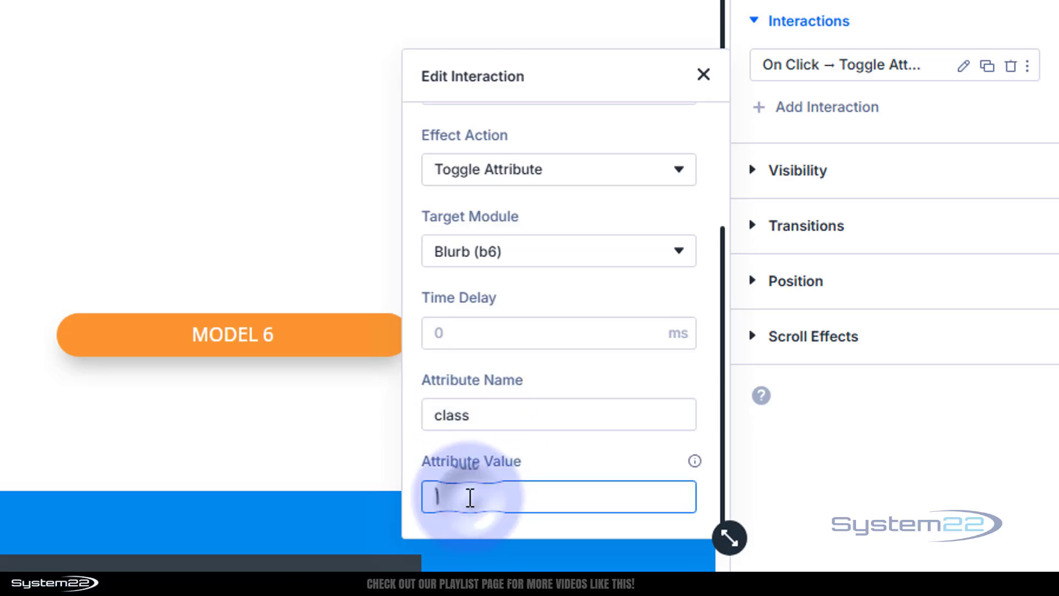
{"action": "type", "text": "show"}
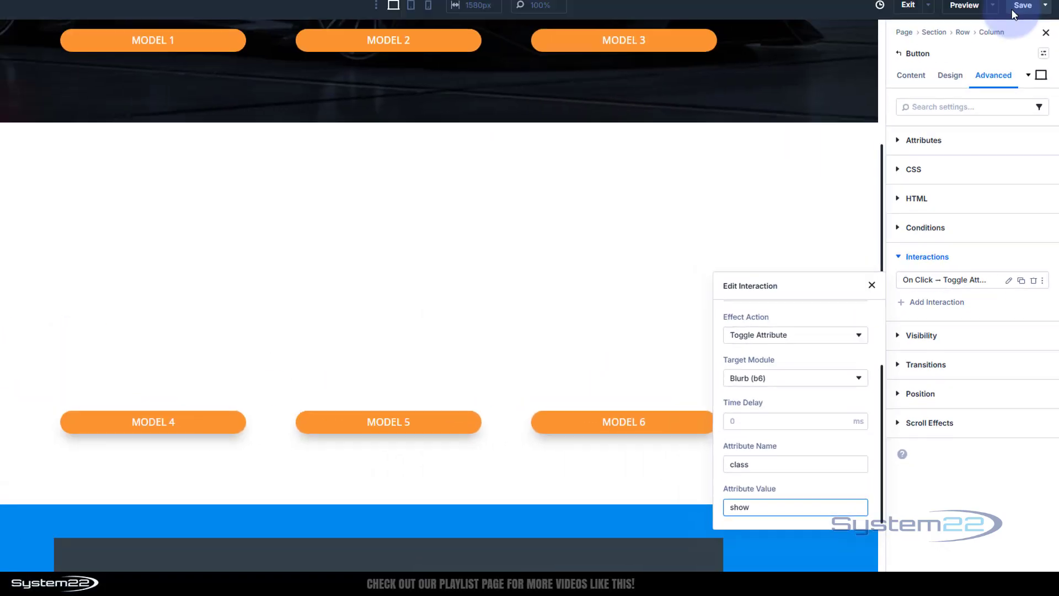
{"action": "left_click", "coordinate": [1026, 61]}
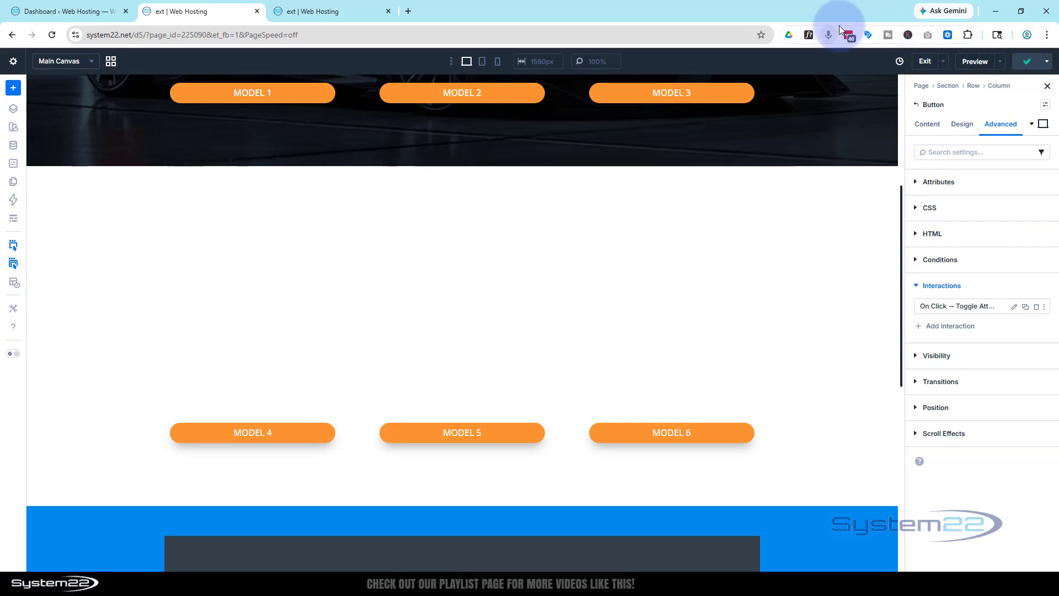
- Reload the page preview and test repeatedly, in varying order, whether the Model 4, 5 and 6 buttons toggle their blurbs
{"action": "left_click", "coordinate": [320, 12]}
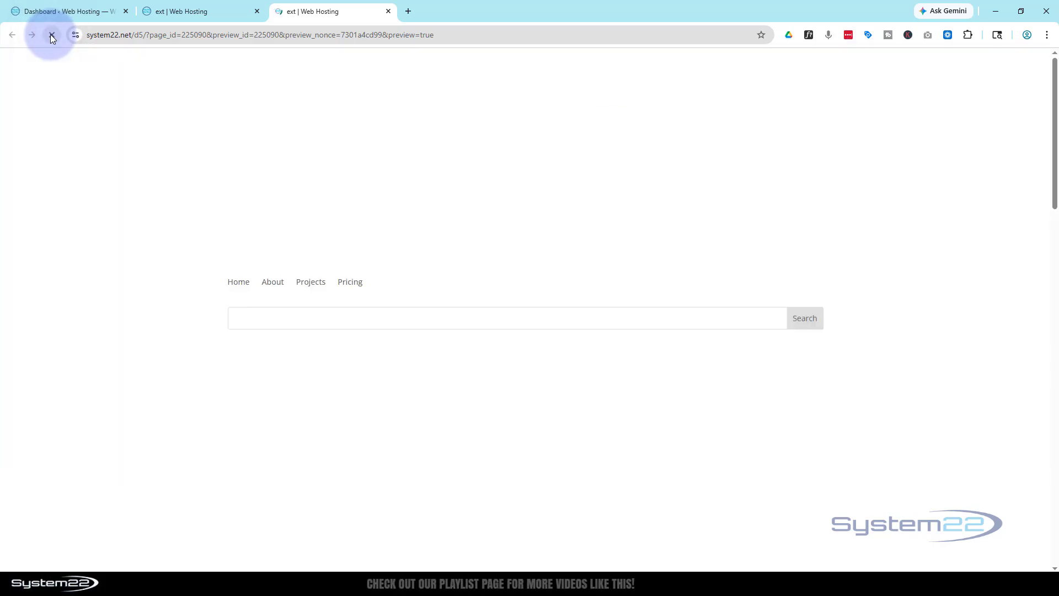
{"action": "scroll", "coordinate": [122, 270], "scroll_direction": "down", "scroll_amount": 5}
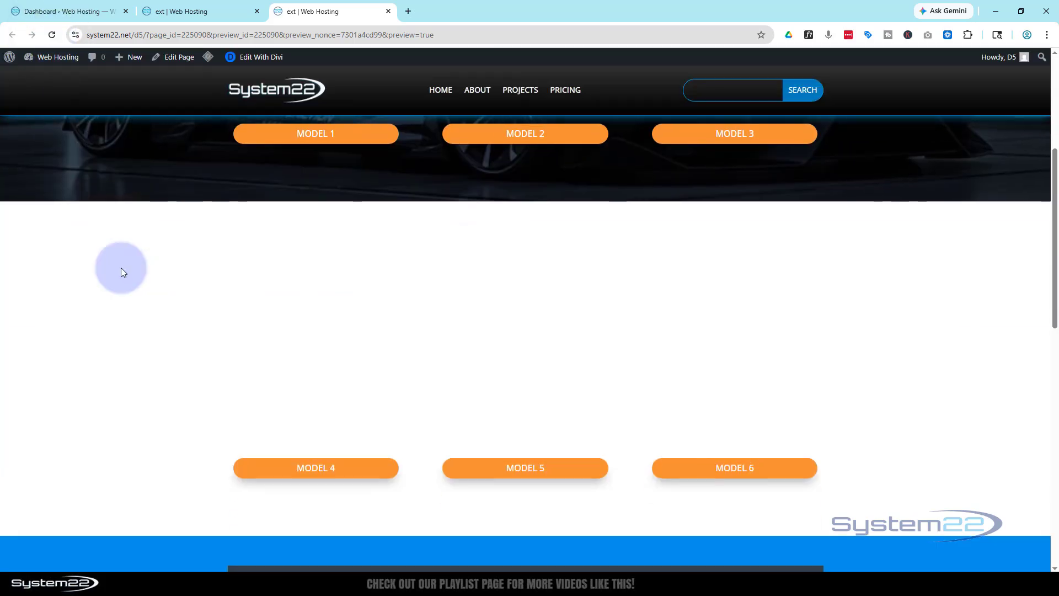
{"action": "left_click", "coordinate": [308, 469]}
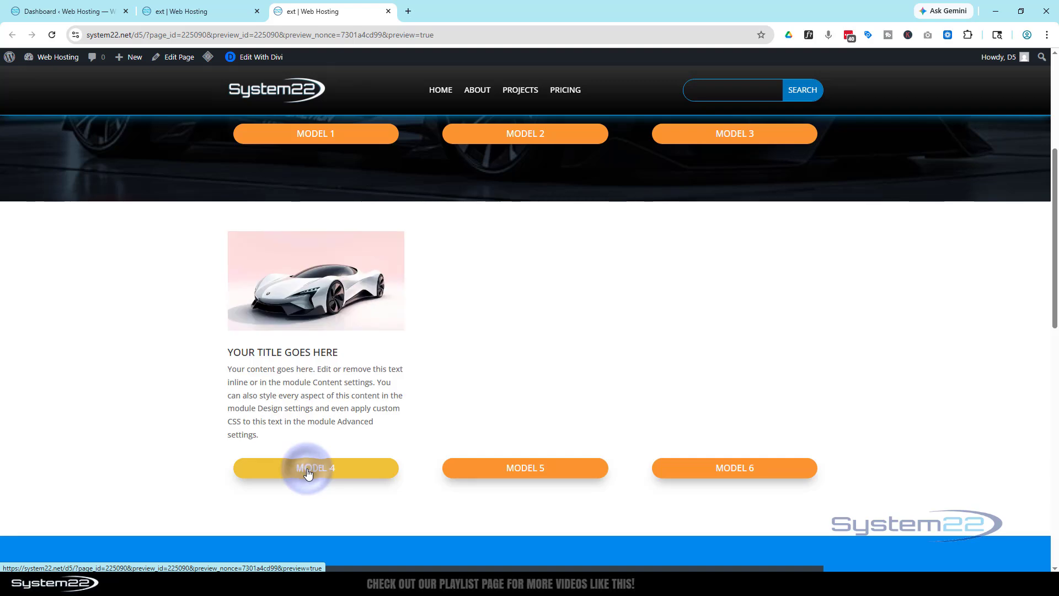
{"action": "left_click", "coordinate": [534, 472]}
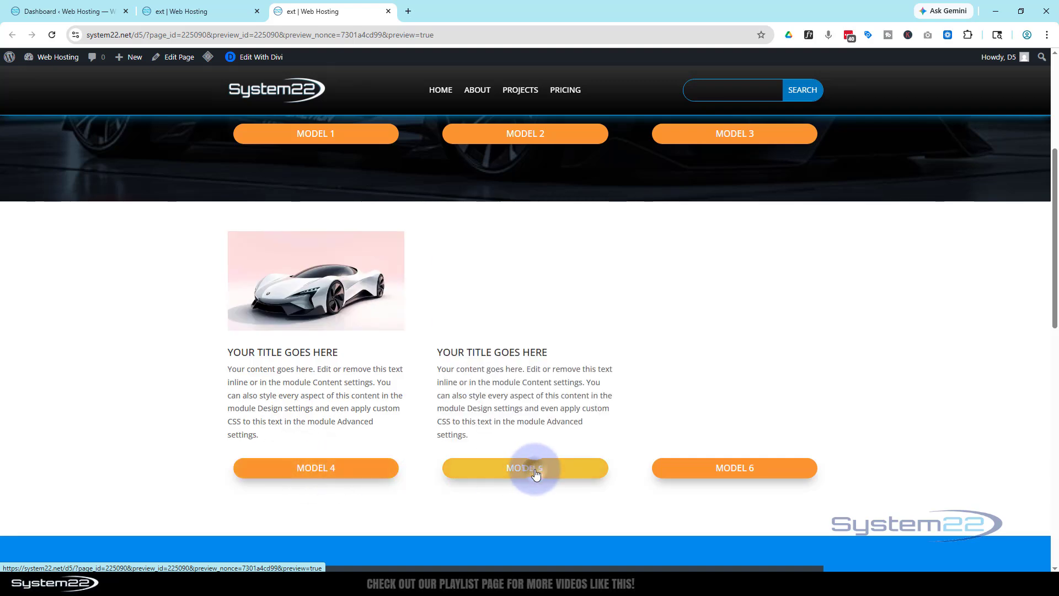
{"action": "left_click", "coordinate": [734, 469]}
{"action": "left_click", "coordinate": [718, 471]}
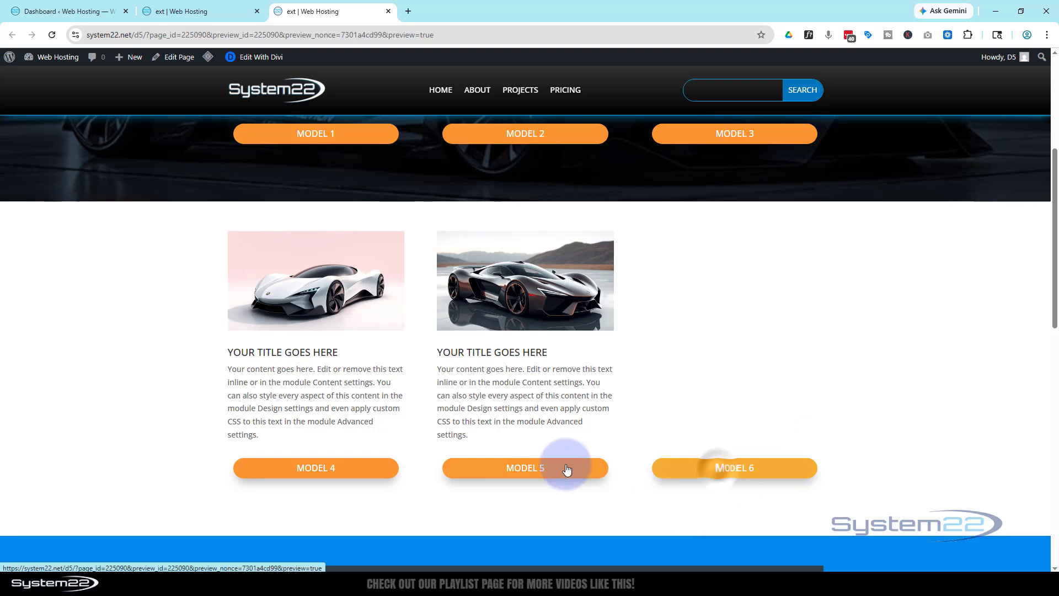
{"action": "left_click", "coordinate": [567, 469]}
{"action": "left_click", "coordinate": [323, 471]}
{"action": "left_click", "coordinate": [477, 469]}
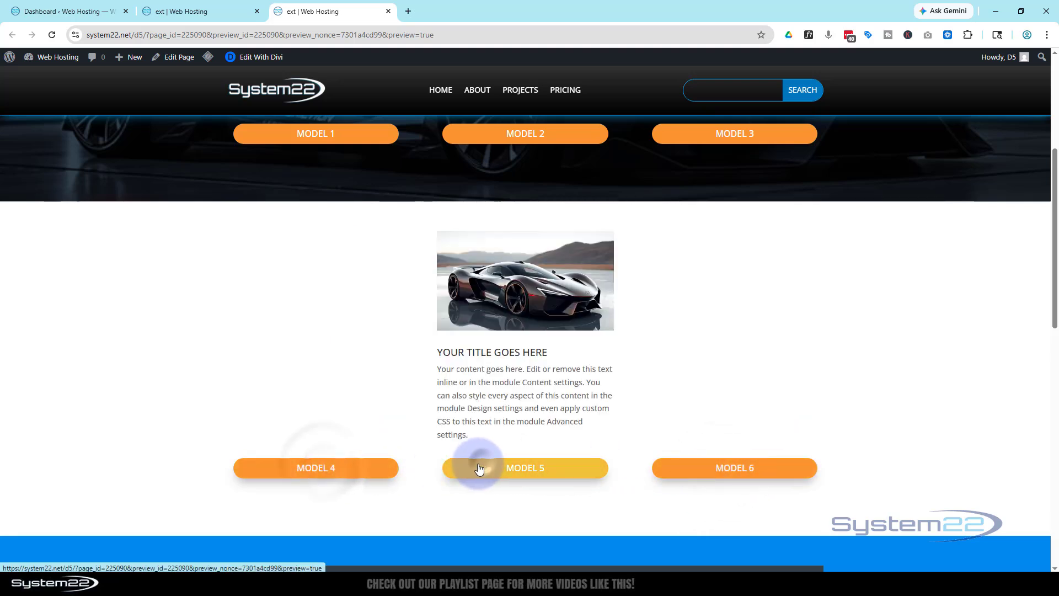
{"action": "left_click", "coordinate": [331, 468]}
{"action": "left_click", "coordinate": [737, 467]}
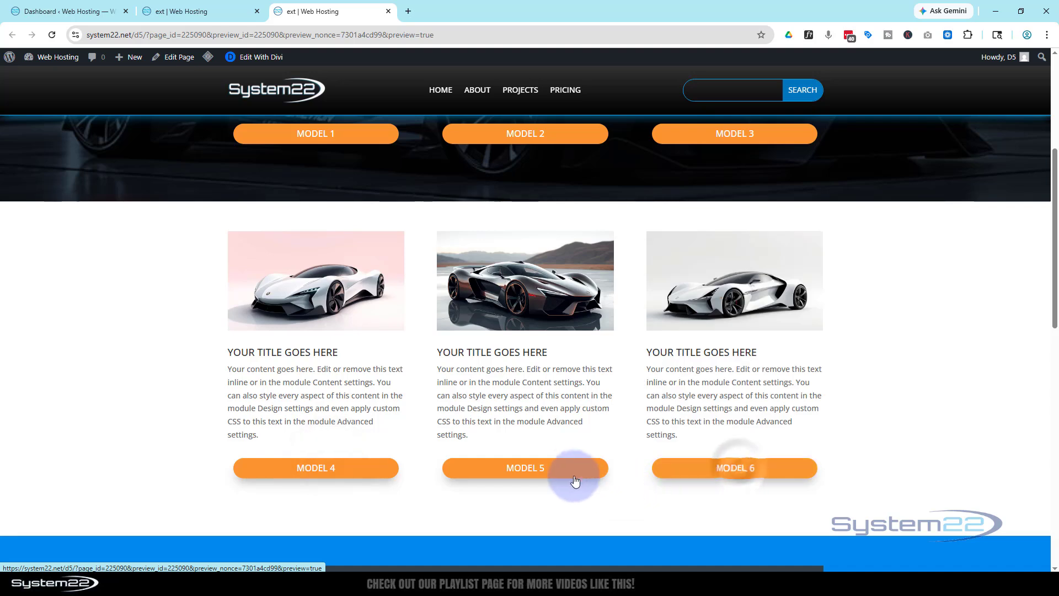
{"action": "left_click", "coordinate": [574, 480]}
{"action": "left_click", "coordinate": [330, 469]}
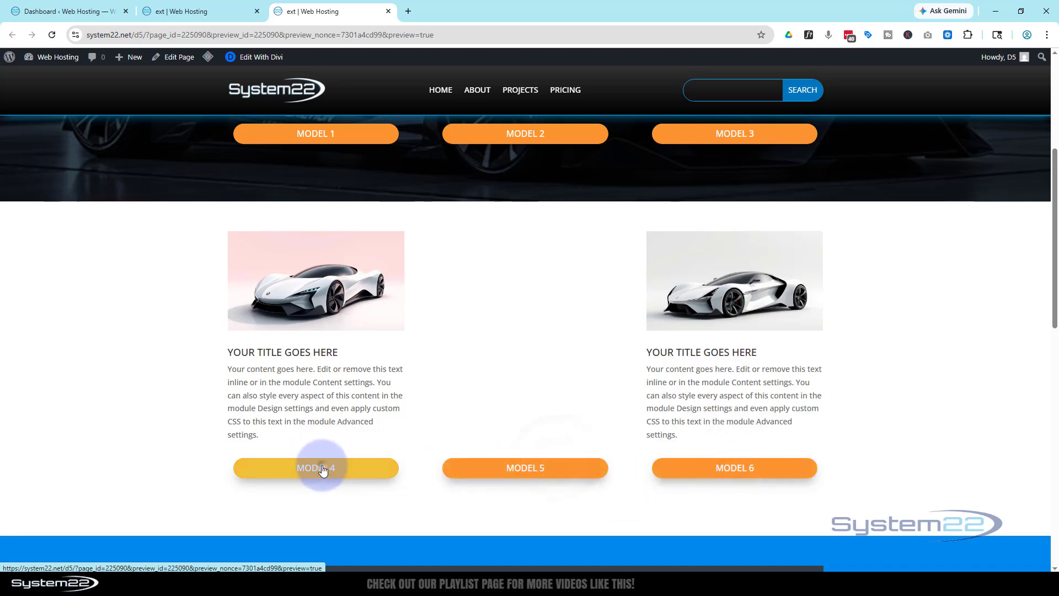
{"action": "left_click", "coordinate": [449, 472]}
{"action": "left_click", "coordinate": [694, 466]}
{"action": "left_click", "coordinate": [558, 469]}
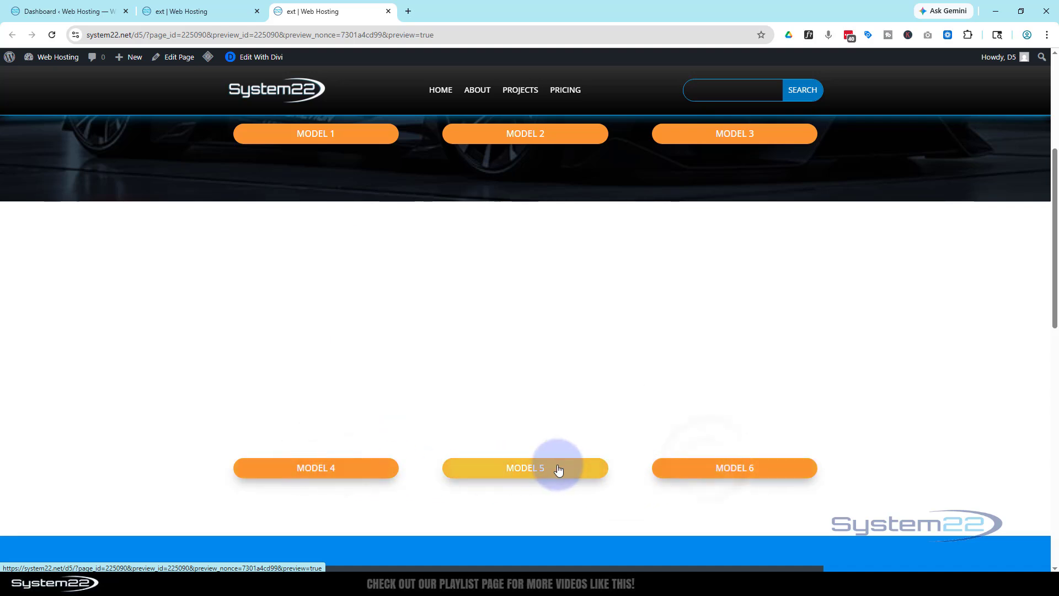
{"action": "left_click", "coordinate": [338, 472]}
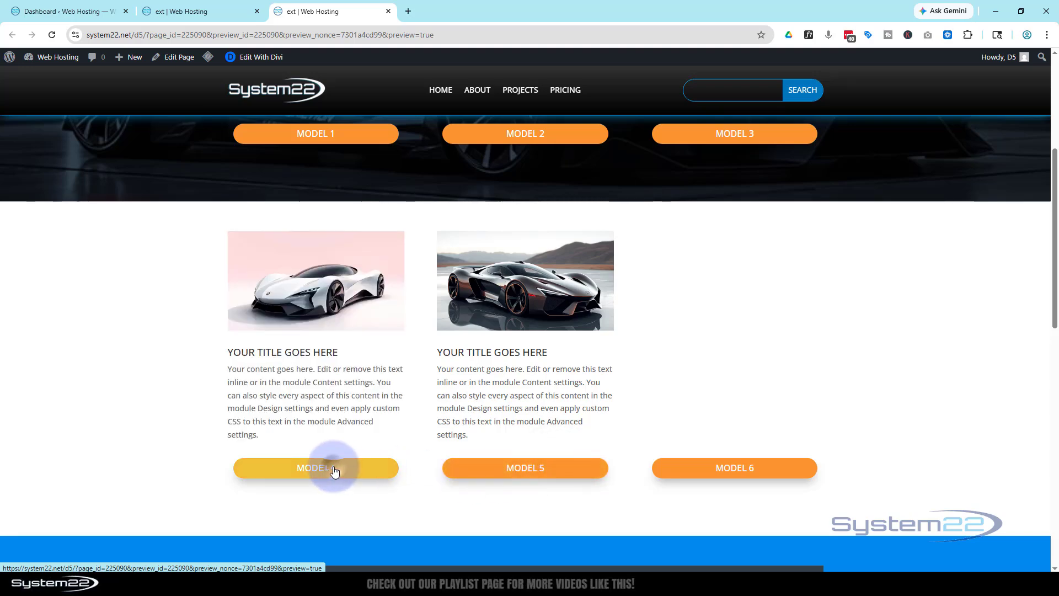
{"action": "left_click", "coordinate": [714, 468]}
- Test the Model 1, 2 and 3 buttons in the preview's upper section for comparison
{"action": "scroll", "coordinate": [716, 450], "scroll_direction": "up", "scroll_amount": 4}
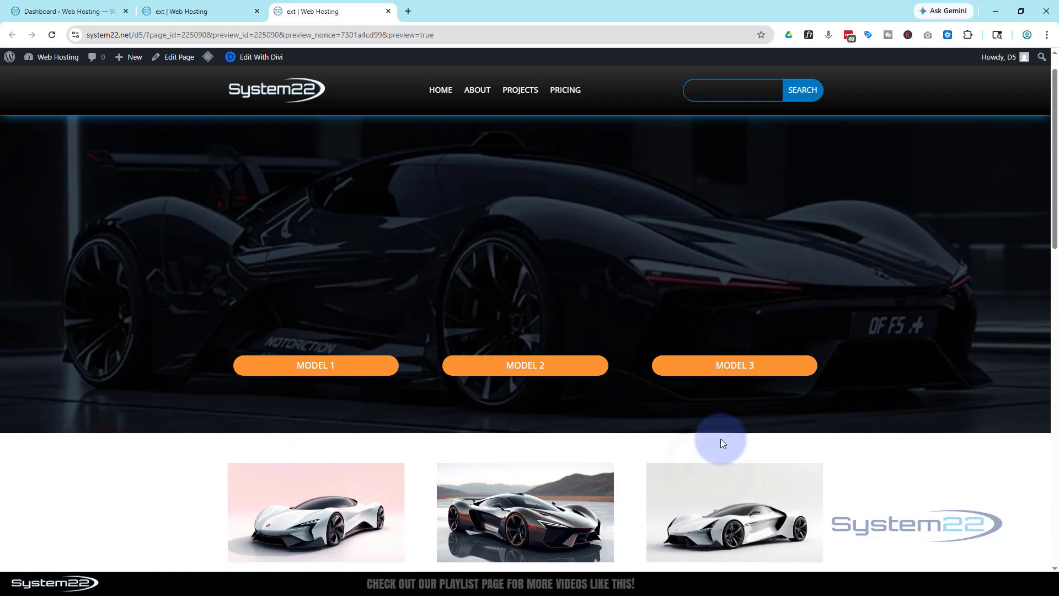
{"action": "left_click", "coordinate": [342, 400]}
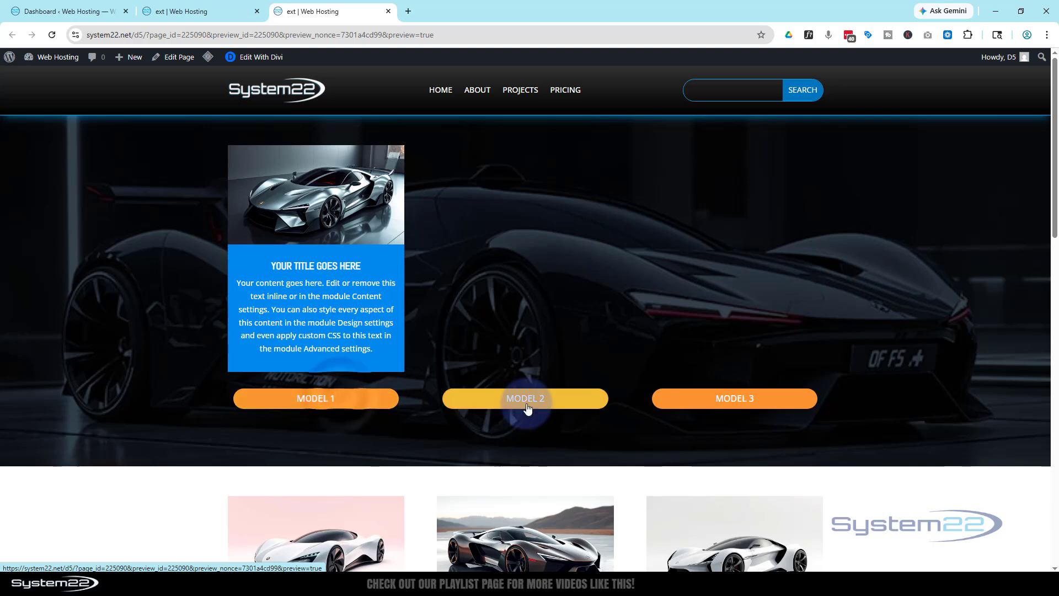
{"action": "left_click", "coordinate": [526, 407]}
{"action": "left_click", "coordinate": [733, 401]}
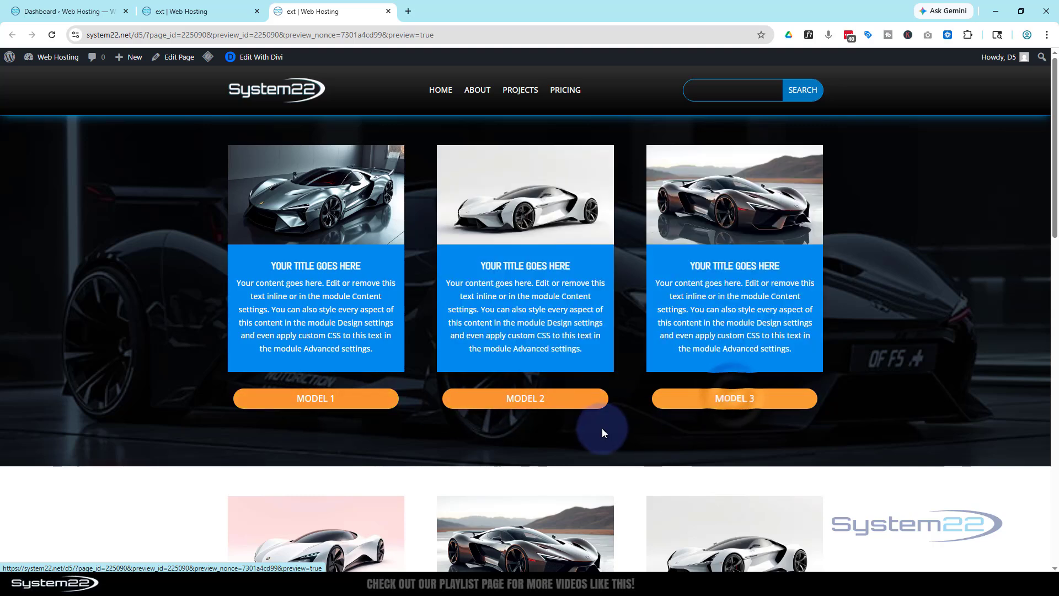
- Recheck the Model 4, 5 and 6 toggles in the preview while the upper section's blurbs are open
{"action": "scroll", "coordinate": [602, 430], "scroll_direction": "down", "scroll_amount": 4}
{"action": "left_click", "coordinate": [525, 512]}
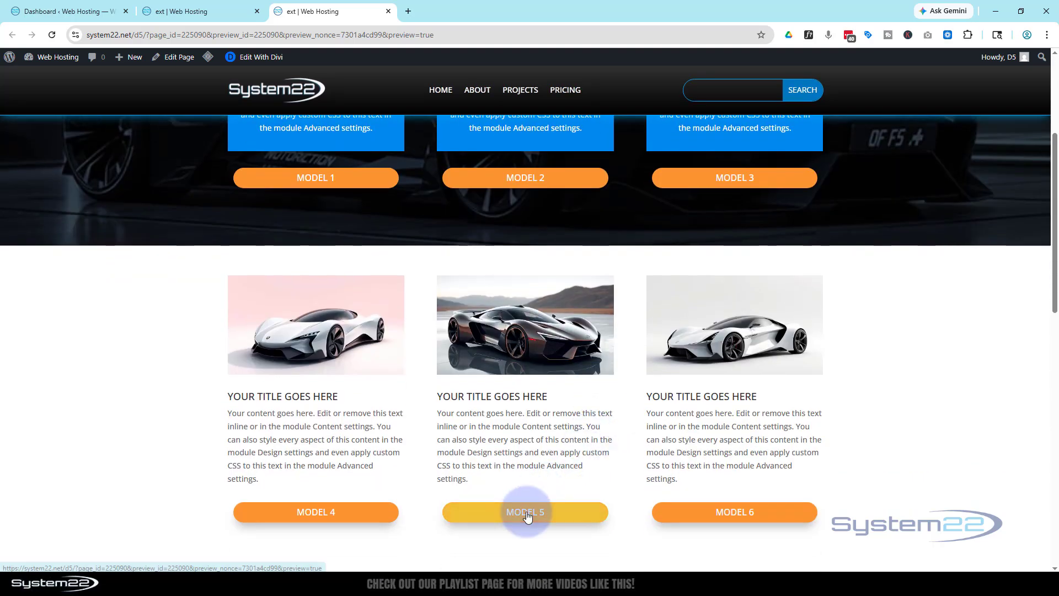
{"action": "left_click", "coordinate": [329, 513]}
{"action": "left_click", "coordinate": [779, 516]}
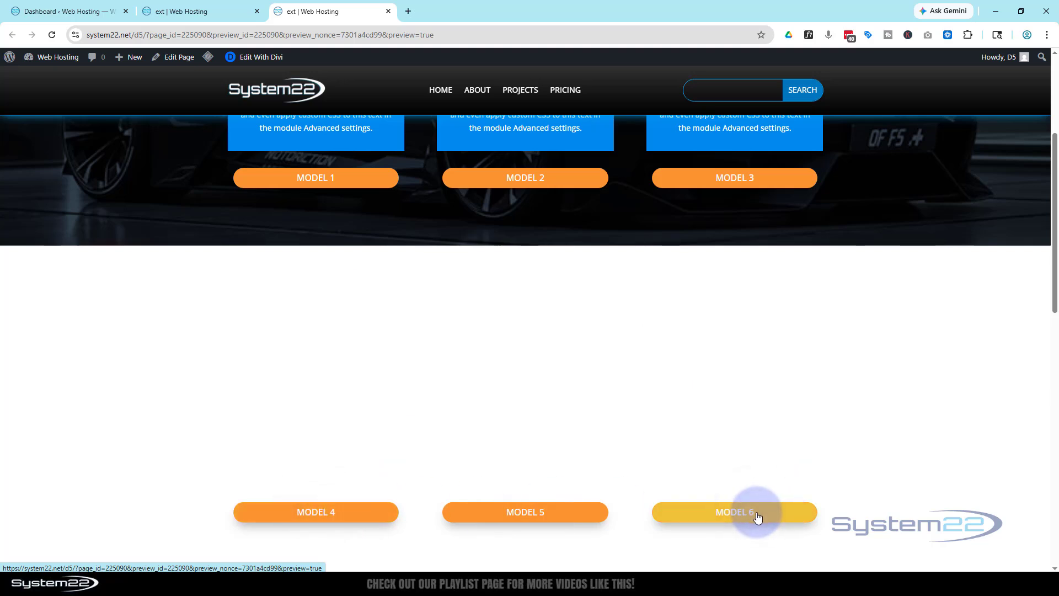
{"action": "left_click", "coordinate": [757, 515]}
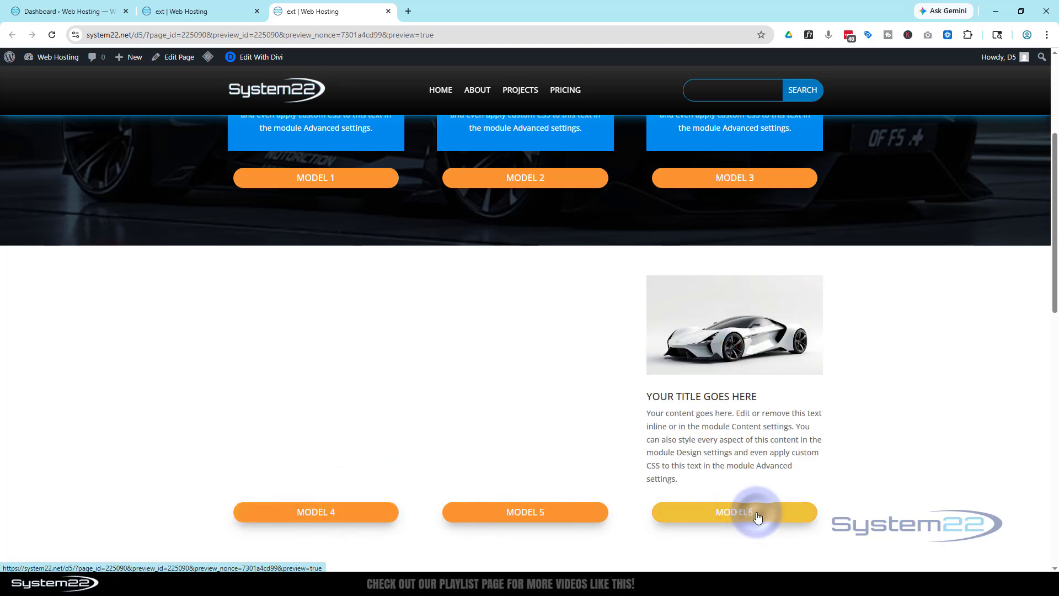
- Show the Model 5 and Model 4 blurbs in the preview and check the lower section
{"action": "left_click", "coordinate": [537, 512]}
{"action": "left_click", "coordinate": [309, 513]}
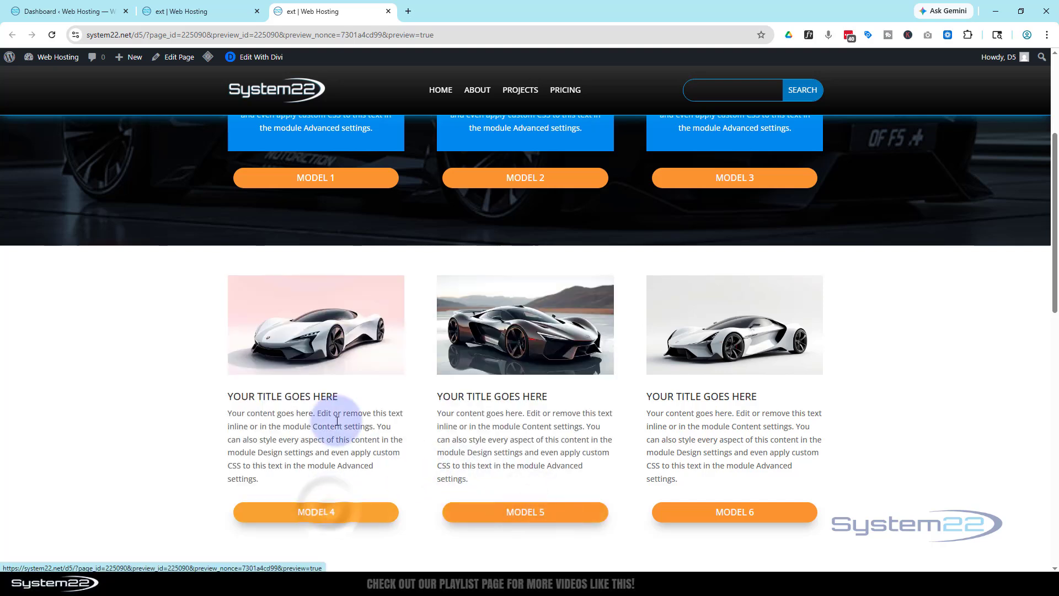
{"action": "scroll", "coordinate": [337, 421], "scroll_direction": "down", "scroll_amount": 2}
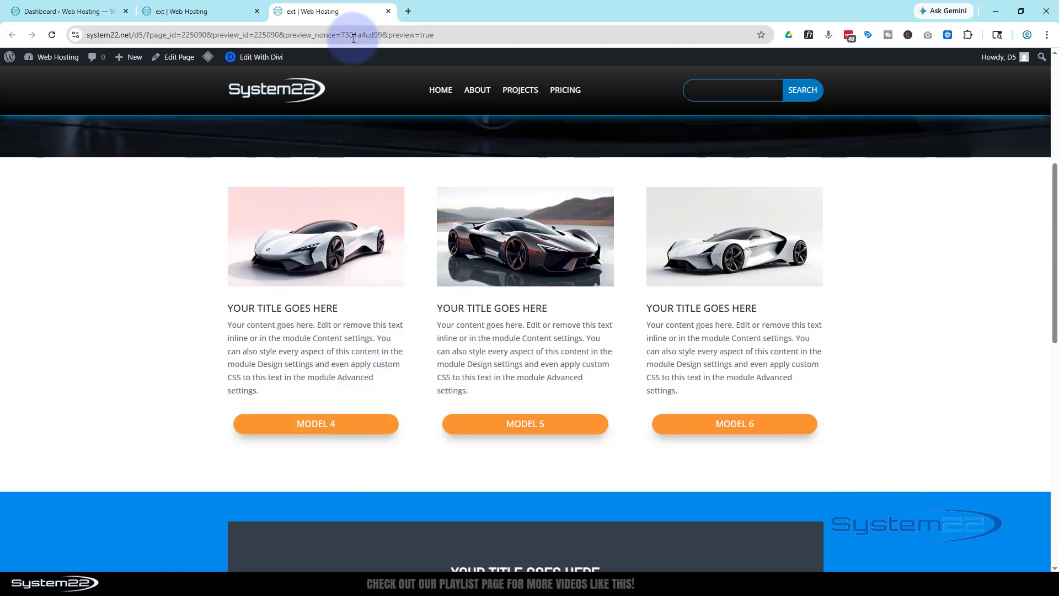
- Return to the builder and examine the style block with the hide and show classes in the code module below Model 4
{"action": "left_click", "coordinate": [190, 11]}
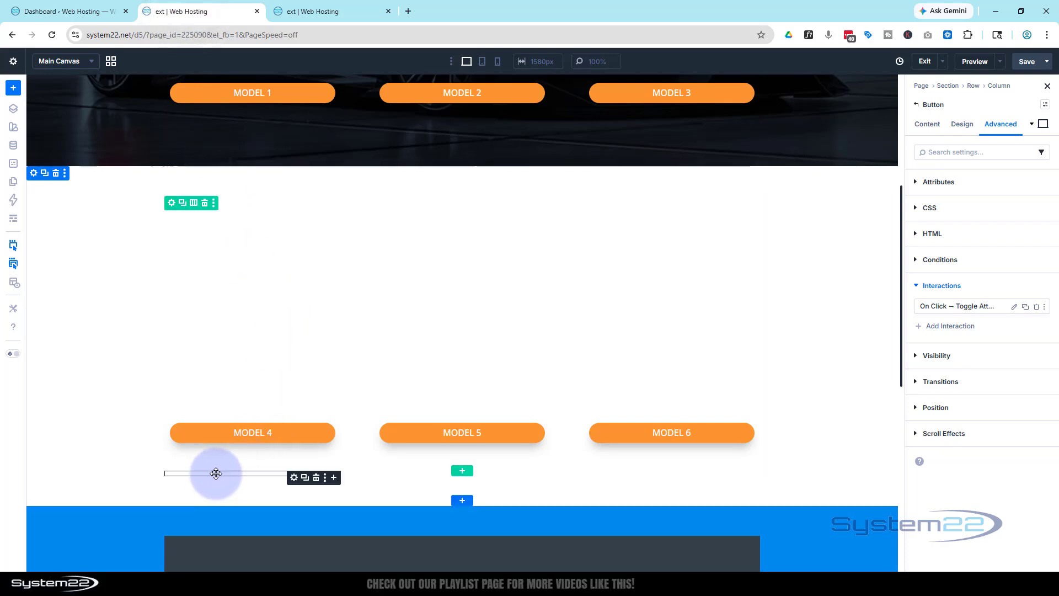
{"action": "left_click", "coordinate": [293, 478]}
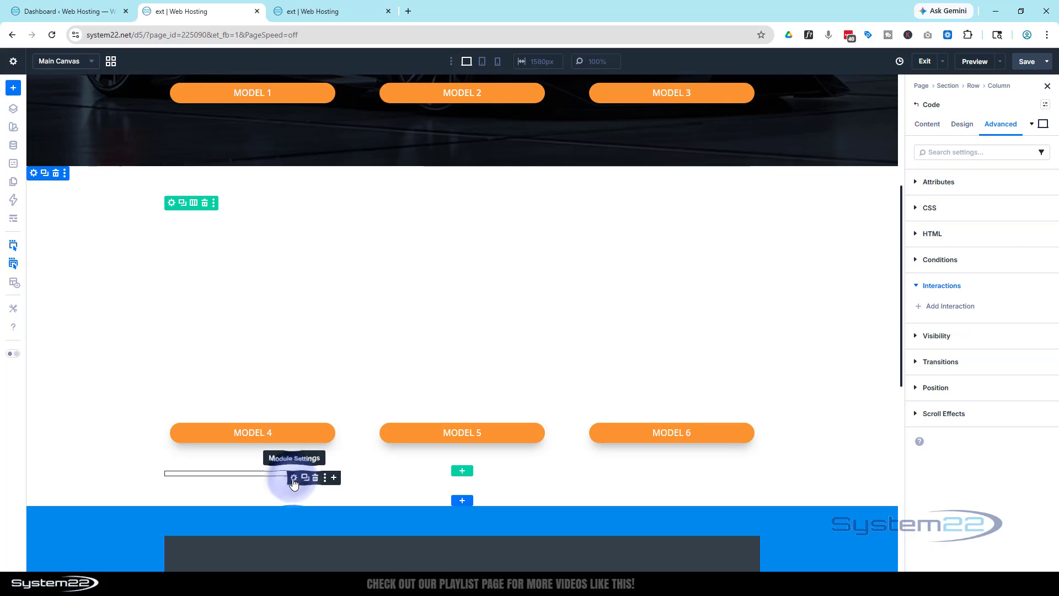
{"action": "left_click", "coordinate": [918, 129]}
{"action": "left_click", "coordinate": [929, 180]}
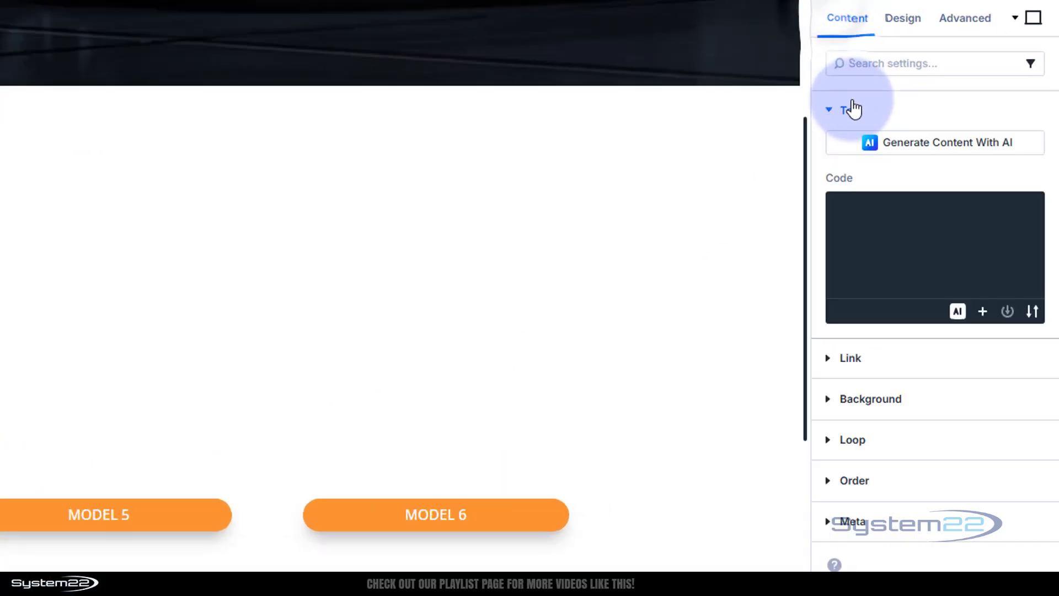
{"action": "left_click", "coordinate": [958, 281]}
{"action": "type", "text": "<style>   .hide {opacity:0}   .show {opacity: 100%} </style>"}
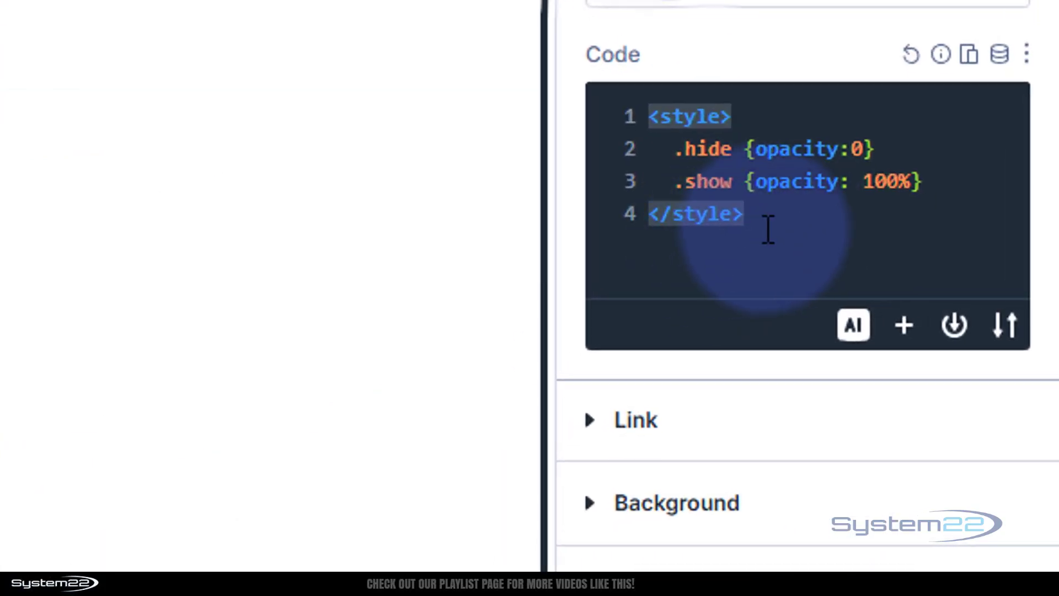
{"action": "left_click_drag", "start_coordinate": [768, 229], "coordinate": [649, 106]}
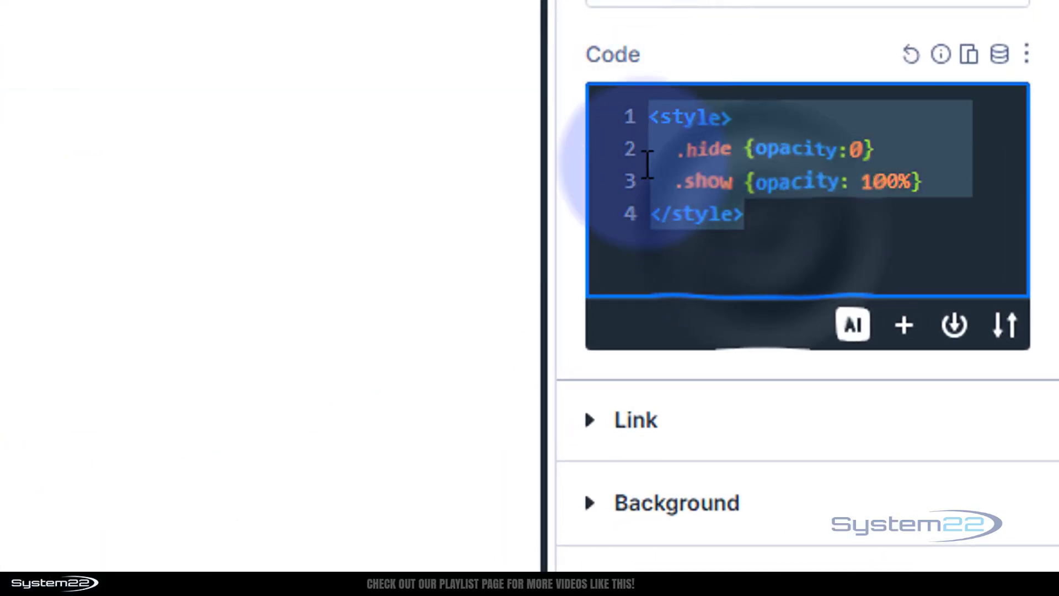
{"action": "left_click", "coordinate": [641, 115]}
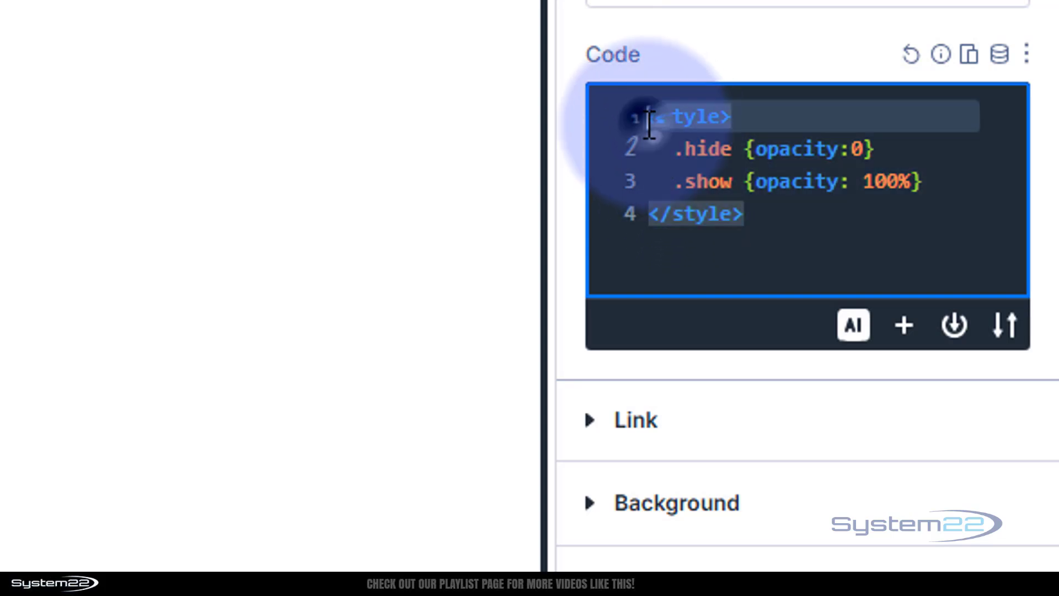
{"action": "left_click_drag", "start_coordinate": [772, 115], "coordinate": [645, 116]}
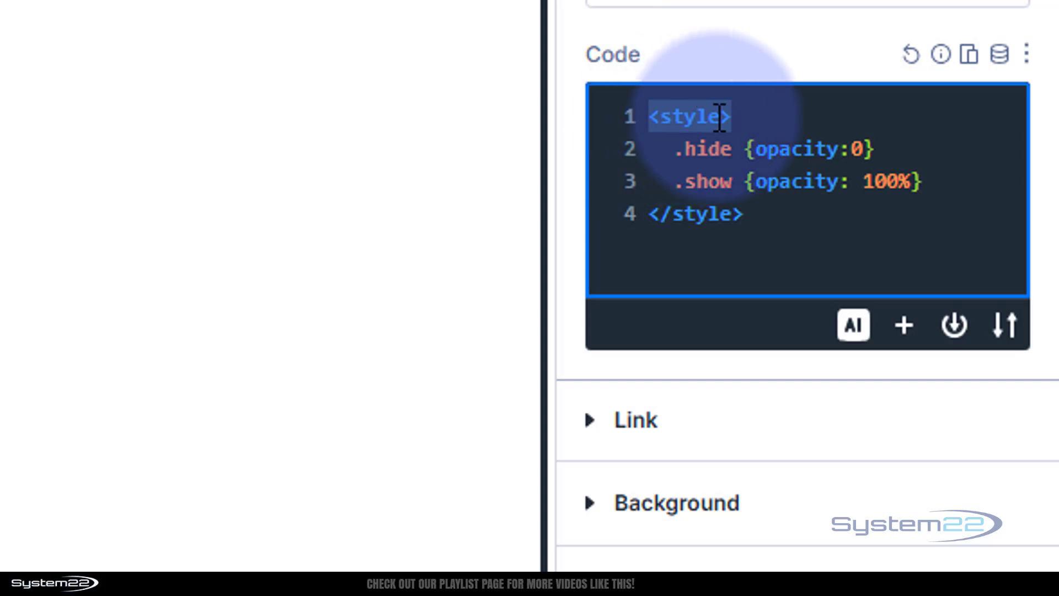
{"action": "left_click", "coordinate": [736, 116]}
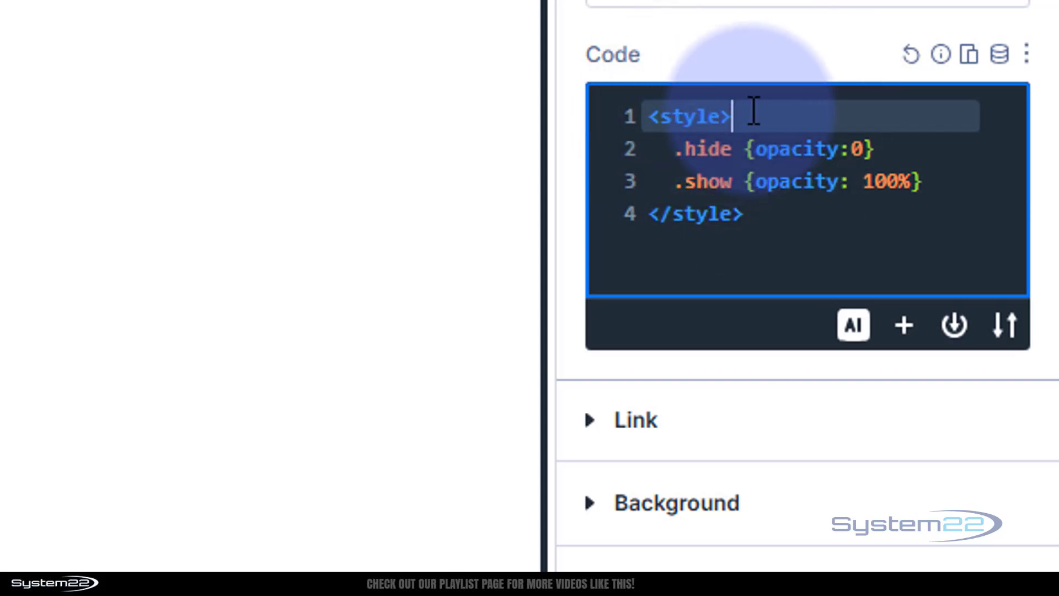
{"action": "left_click_drag", "start_coordinate": [673, 147], "coordinate": [960, 180]}
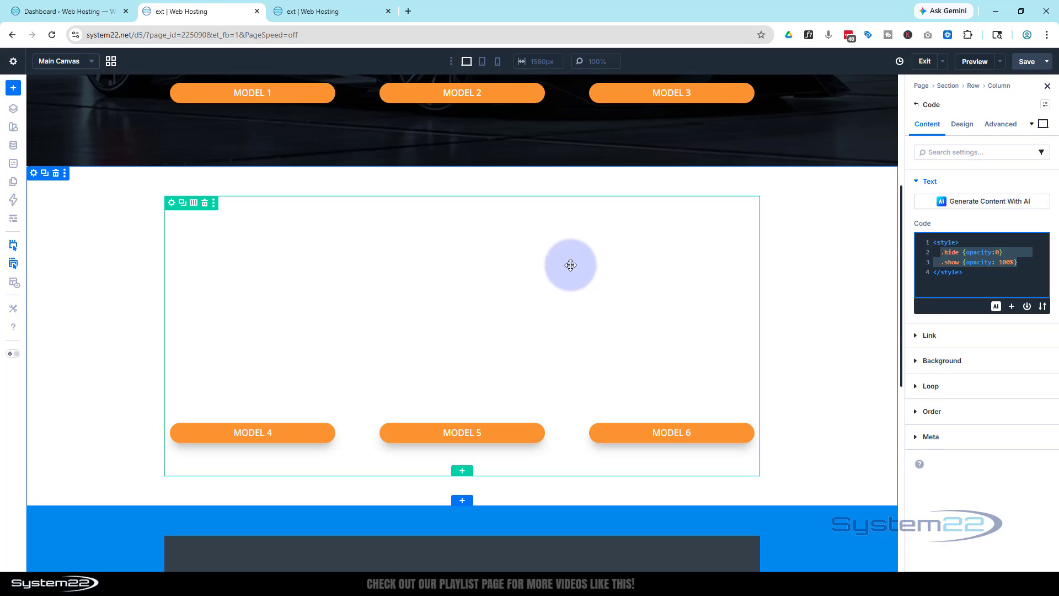
- Switch to the page preview and hide the Model 4, 5 and 6 blurbs with their buttons
{"action": "left_click", "coordinate": [323, 14]}
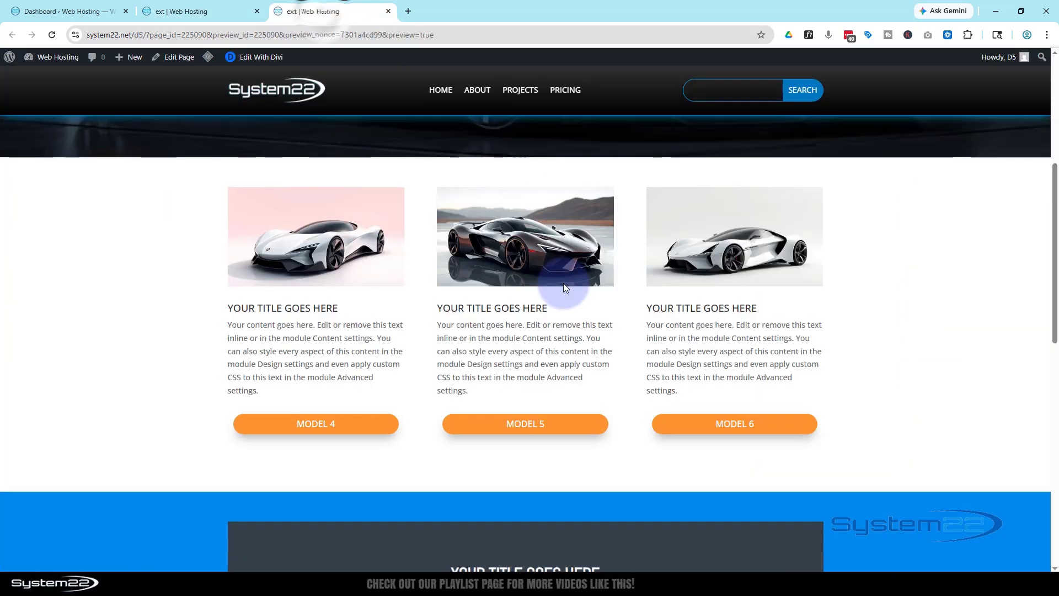
{"action": "left_click", "coordinate": [324, 426]}
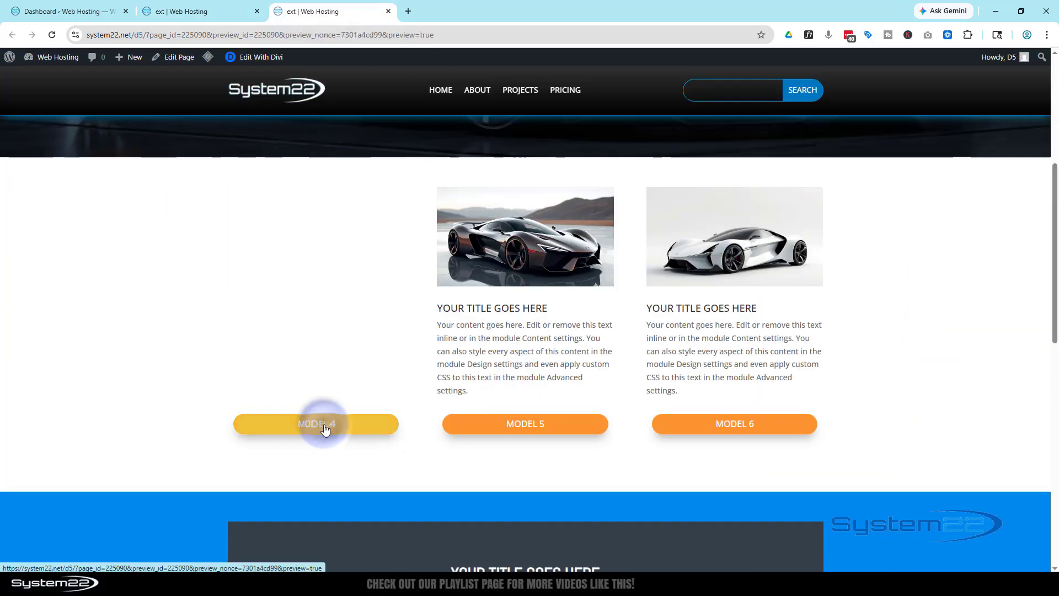
{"action": "left_click", "coordinate": [469, 429]}
{"action": "left_click", "coordinate": [720, 426]}
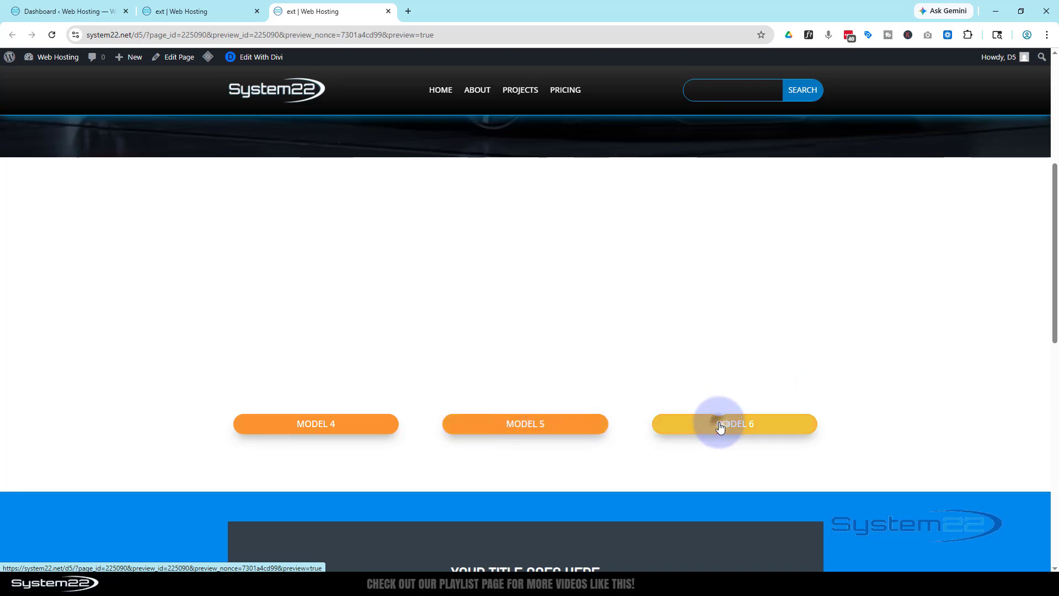
- Hide the Model 2, 1 and 3 blurbs in the preview's upper section using their buttons
{"action": "scroll", "coordinate": [448, 447], "scroll_direction": "up", "scroll_amount": 3}
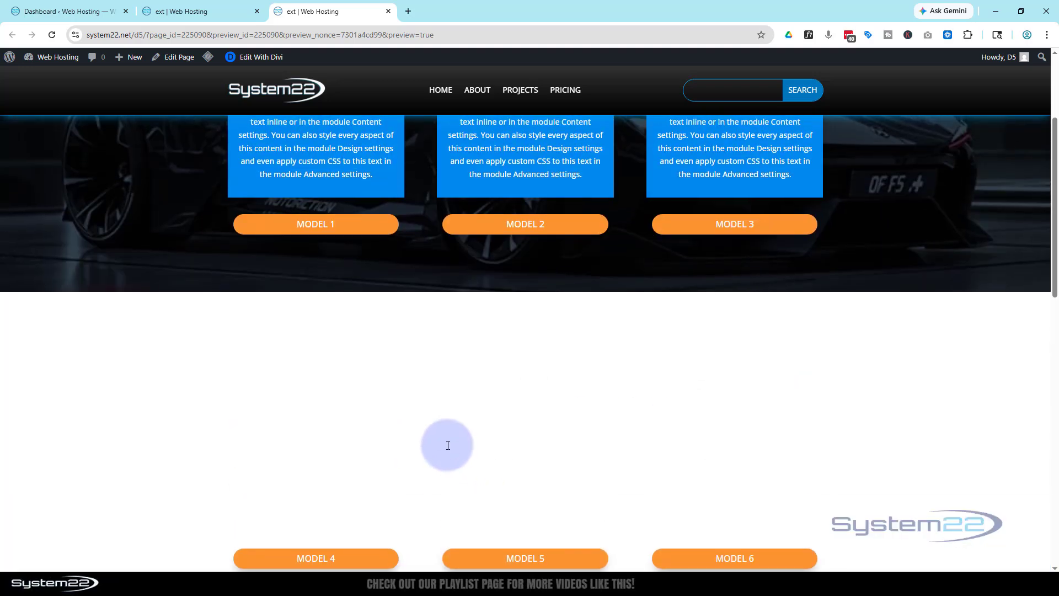
{"action": "scroll", "coordinate": [446, 441], "scroll_direction": "up", "scroll_amount": 3}
{"action": "left_click", "coordinate": [491, 398]}
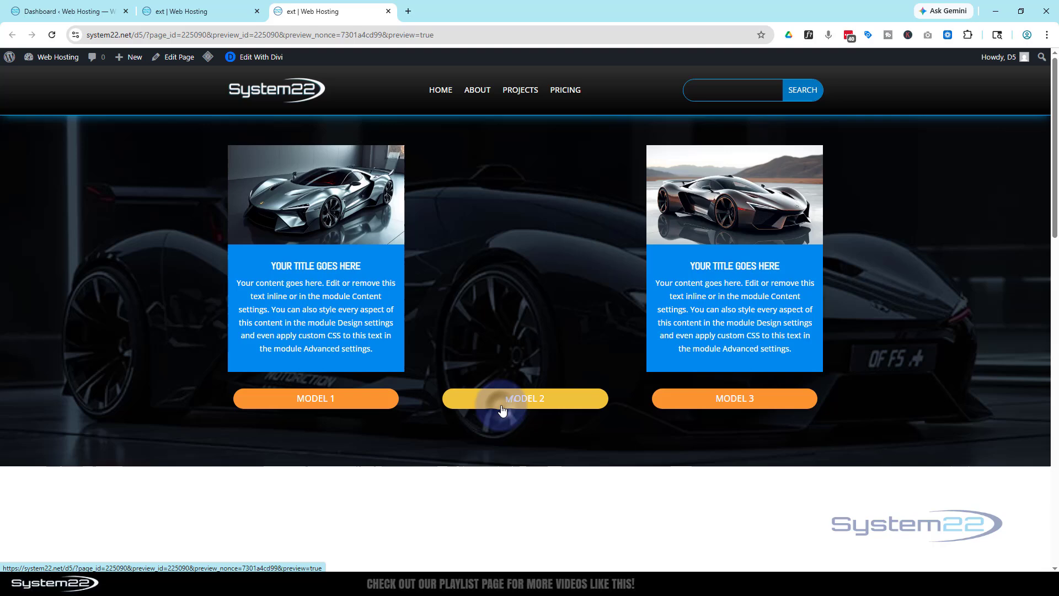
{"action": "left_click", "coordinate": [349, 407]}
{"action": "left_click", "coordinate": [709, 399]}
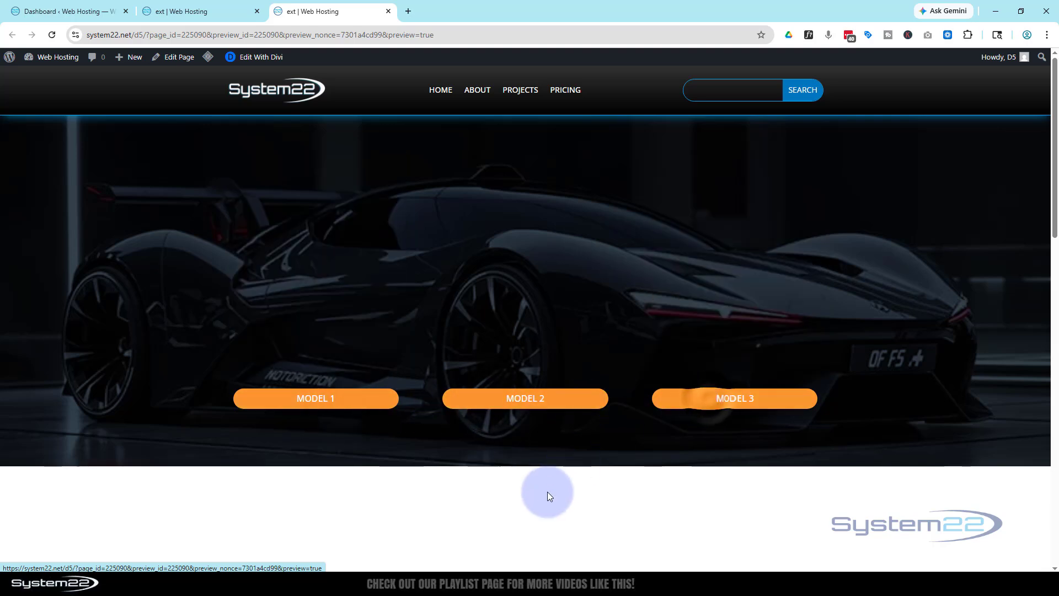
- Test showing and hiding the upper section's Model 1, 2 and 3 blurbs individually in mixed order
{"action": "left_click", "coordinate": [331, 402]}
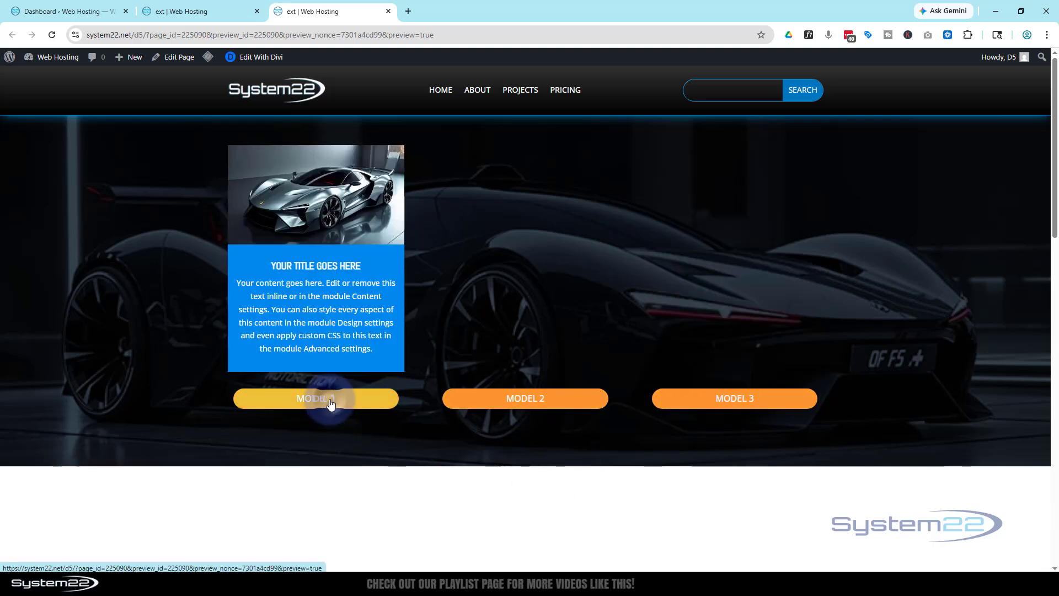
{"action": "left_click", "coordinate": [503, 398]}
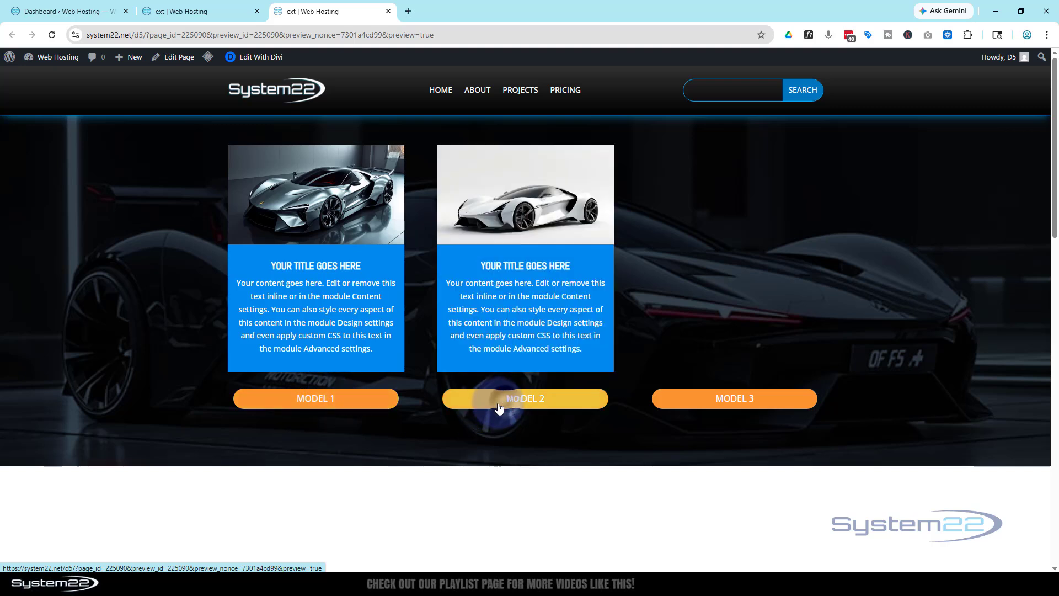
{"action": "left_click", "coordinate": [360, 407]}
{"action": "left_click", "coordinate": [723, 407]}
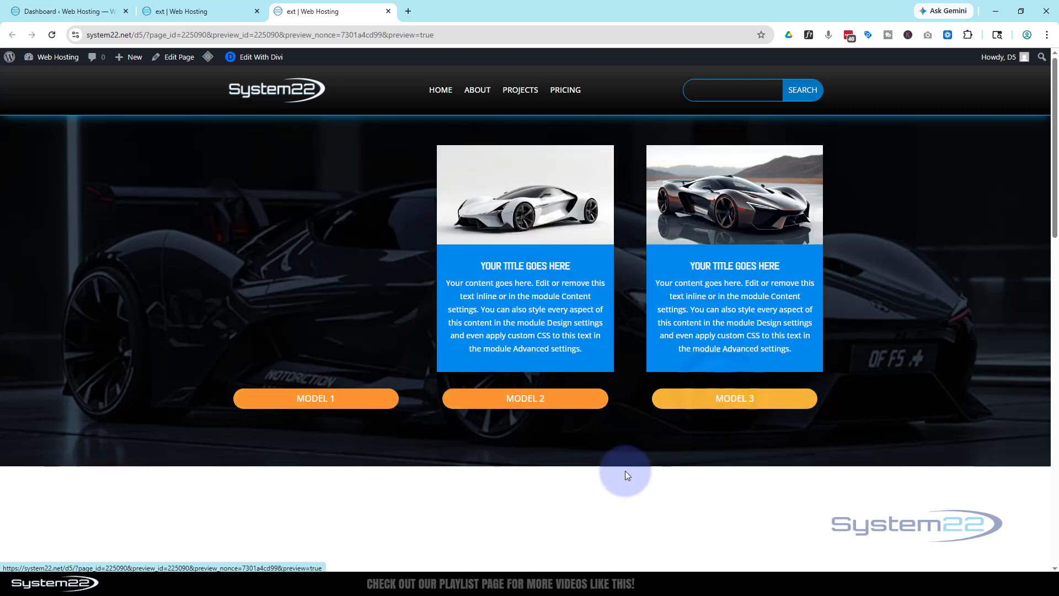
{"action": "left_click", "coordinate": [523, 402]}
{"action": "left_click", "coordinate": [718, 401]}
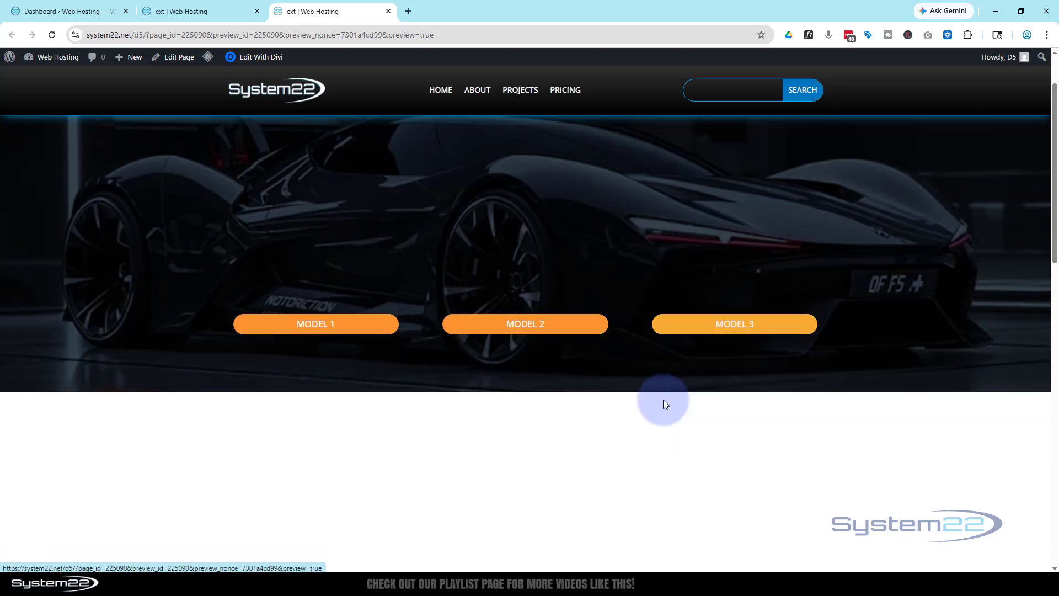
- Test the Model 4, 5 and 6 buttons in sequence to reveal the lower section's blurbs
{"action": "scroll", "coordinate": [663, 400], "scroll_direction": "down", "scroll_amount": 5}
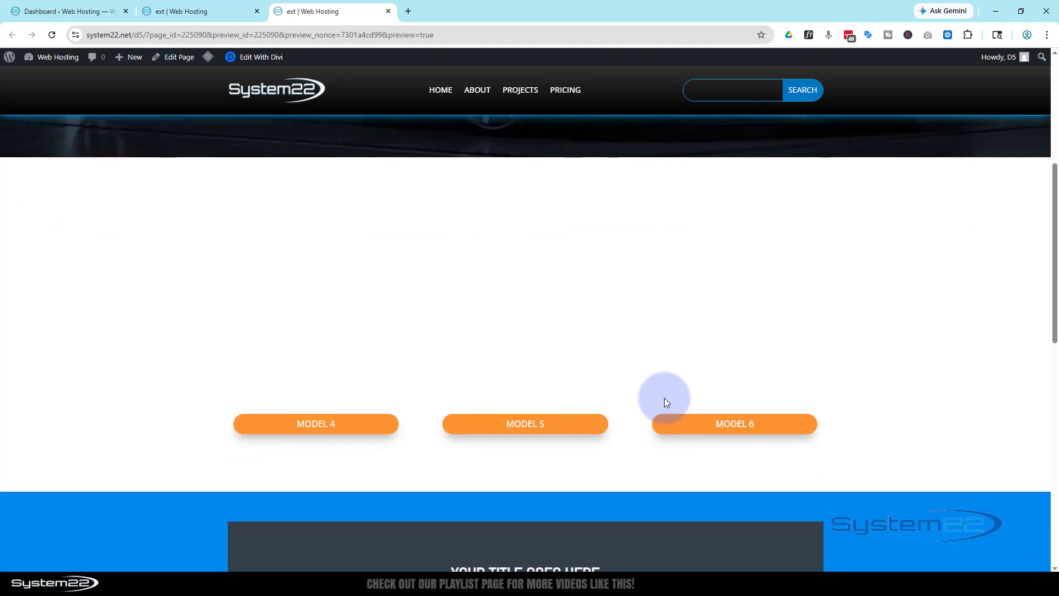
{"action": "scroll", "coordinate": [664, 398], "scroll_direction": "down", "scroll_amount": 1}
{"action": "left_click", "coordinate": [353, 384]}
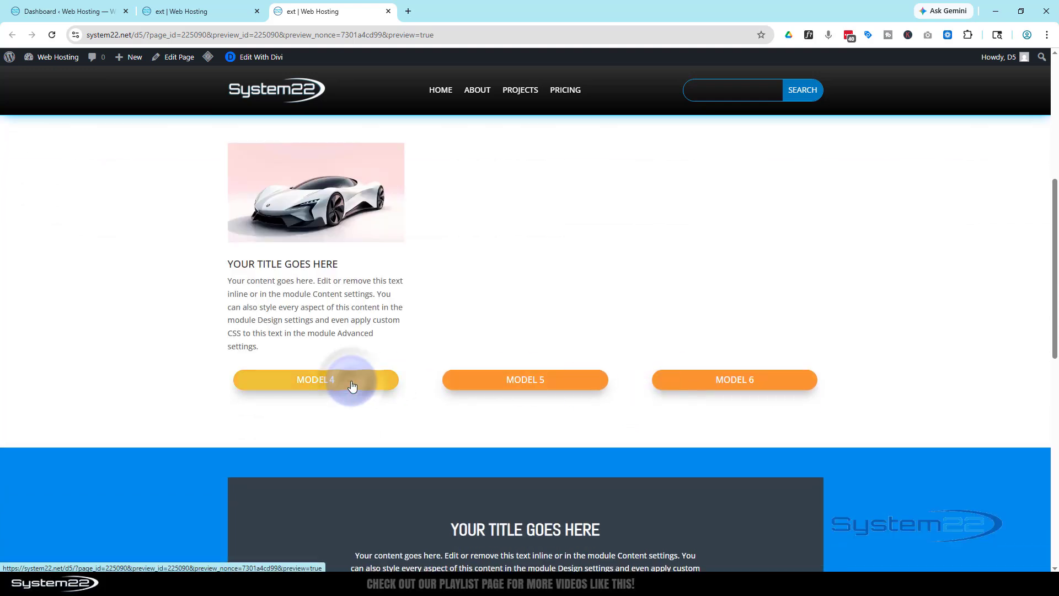
{"action": "left_click", "coordinate": [490, 387]}
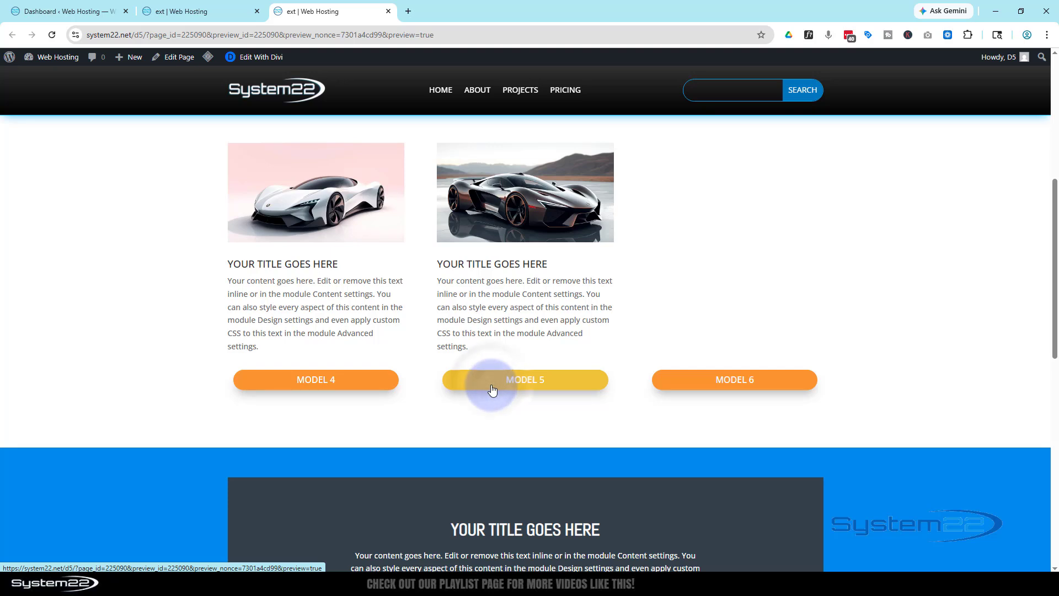
{"action": "left_click", "coordinate": [711, 388]}
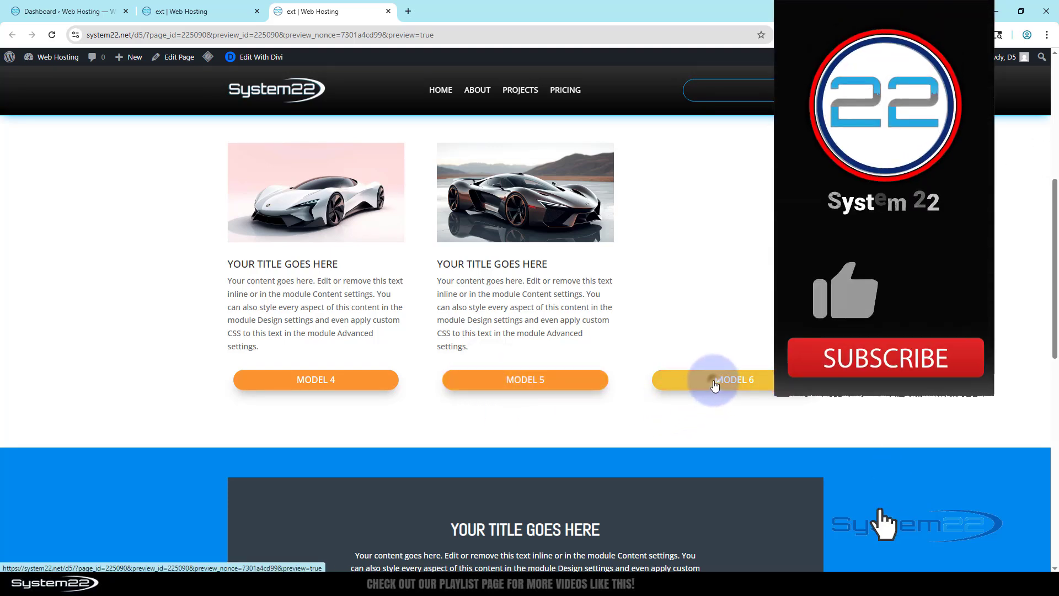